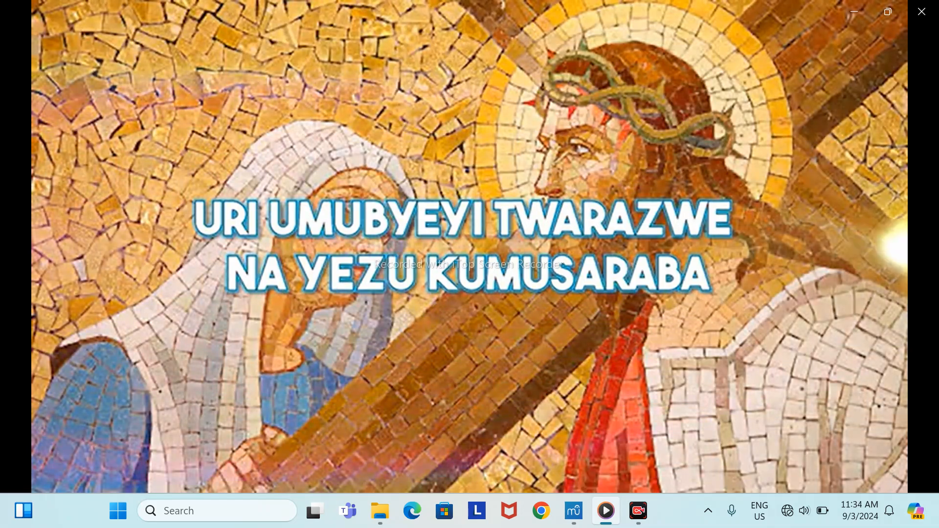
Switch to the finished UMUBYEYI TWARAZWE score in MuseScore and play it from the beginning.
{"action": "mouse_move", "coordinate": [574, 510]}
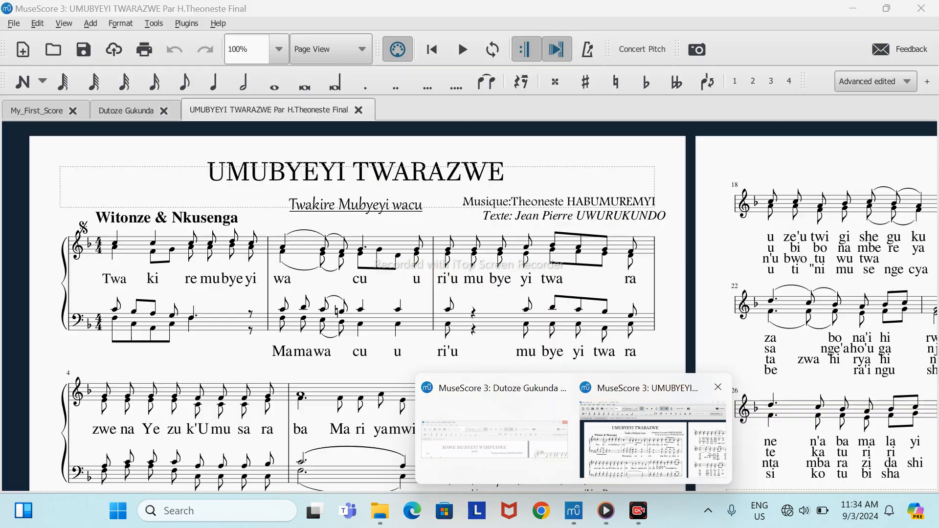
{"action": "left_click", "coordinate": [653, 430]}
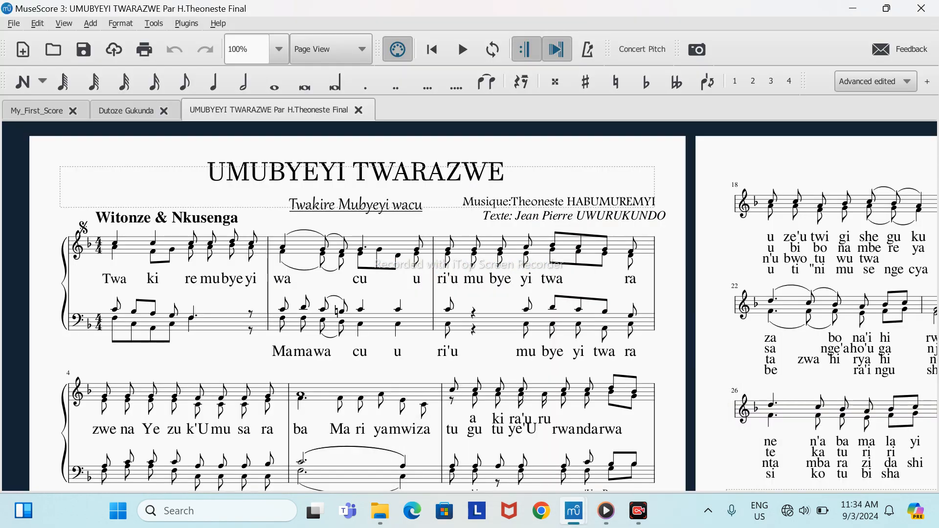
{"action": "left_click", "coordinate": [462, 49]}
Pause the video running in Media Player and return to the finished score.
{"action": "mouse_move", "coordinate": [638, 510]}
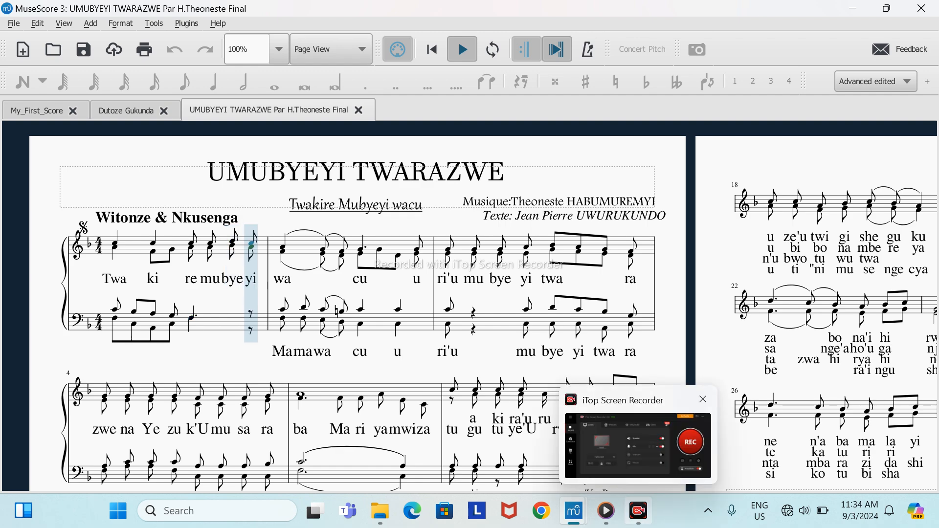
{"action": "mouse_move", "coordinate": [574, 511]}
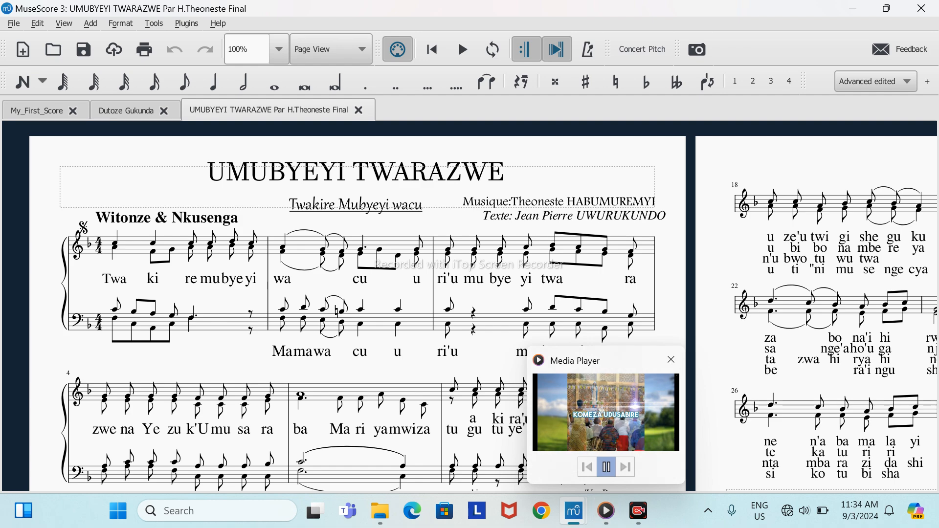
{"action": "left_click", "coordinate": [607, 467]}
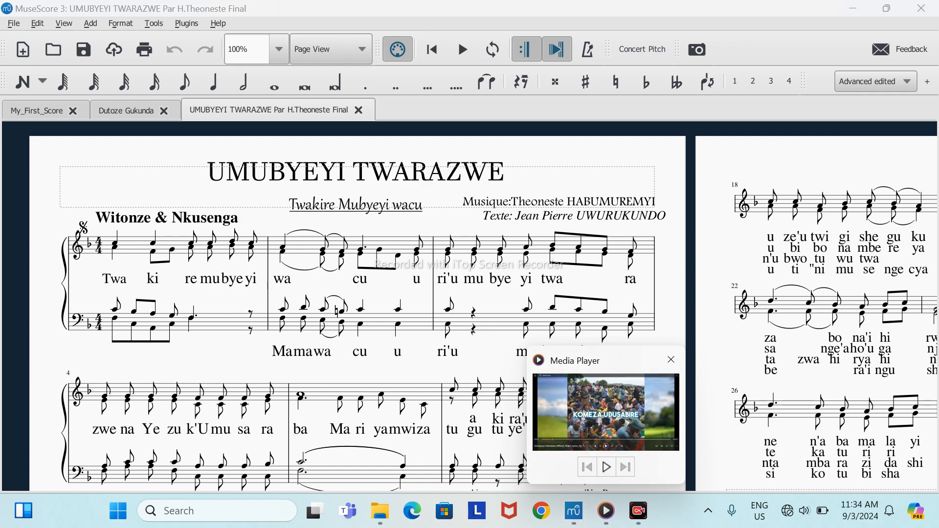
{"action": "left_click", "coordinate": [499, 389]}
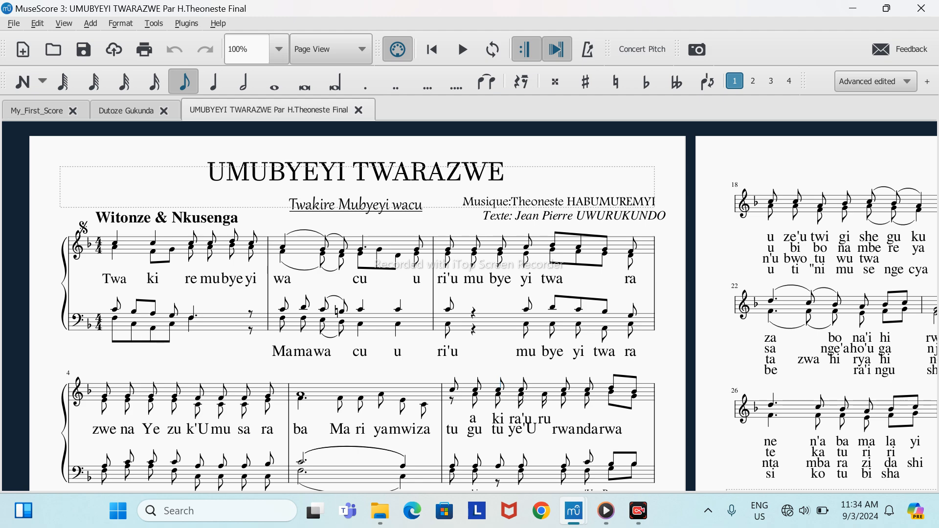
{"action": "scroll", "coordinate": [469, 306], "scroll_direction": "down", "scroll_amount": 1}
{"action": "scroll", "coordinate": [469, 306], "scroll_direction": "down", "scroll_amount": 1}
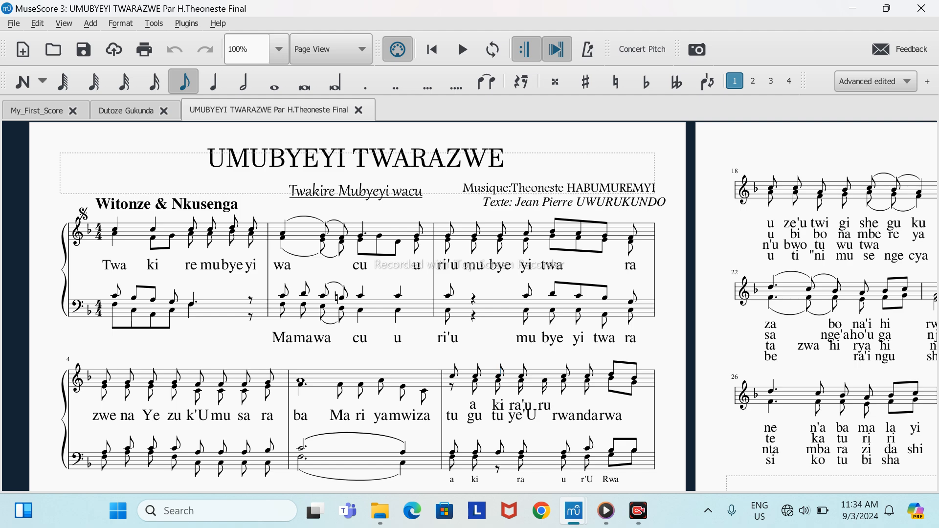
Start a new score and enter UMUBYEYI TWARAZWE as its title.
{"action": "left_click", "coordinate": [22, 49]}
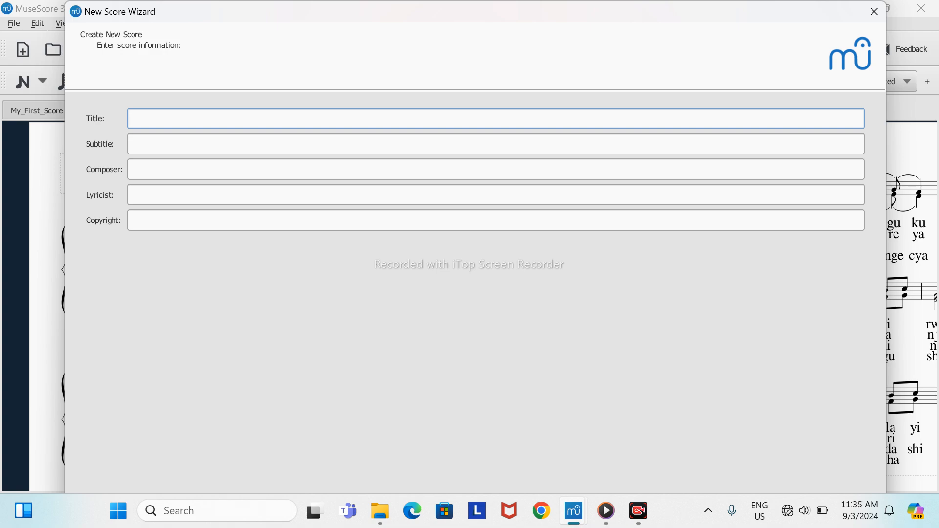
{"action": "type", "text": "u"}
{"action": "key", "text": "BackSpace"}
{"action": "key", "text": "Caps_Lock"}
{"action": "type", "text": "UM"}
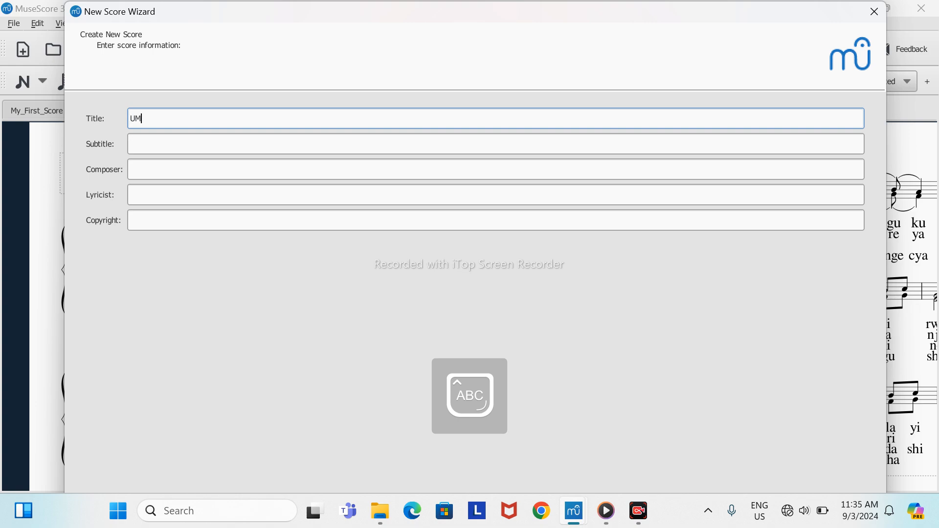
{"action": "type", "text": "UBYEY"}
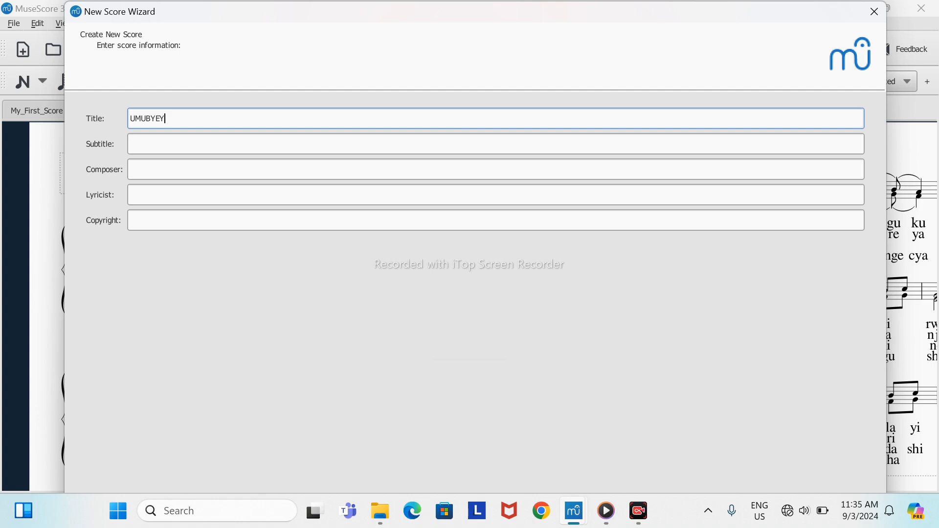
{"action": "type", "text": "I TWARAZWE"}
Fill in the composer's name in the new score's information.
{"action": "left_click", "coordinate": [131, 169]}
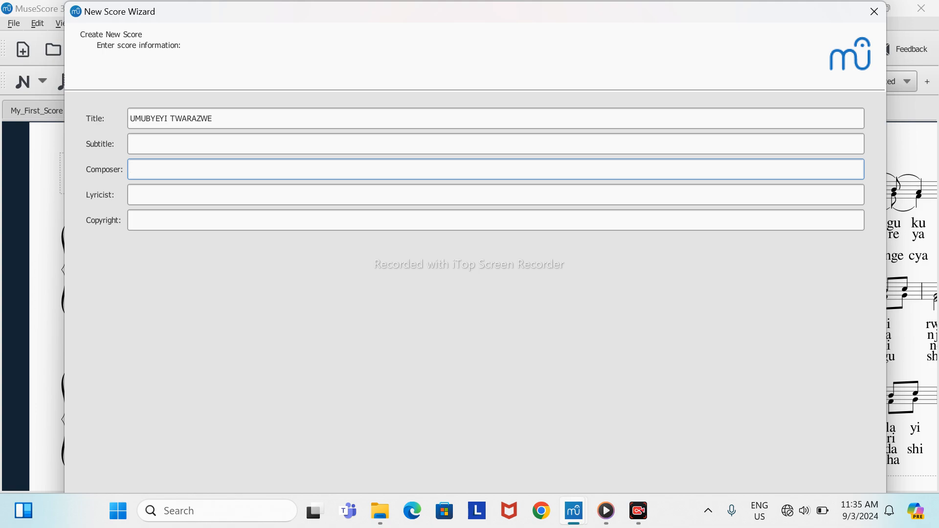
{"action": "type", "text": "The"}
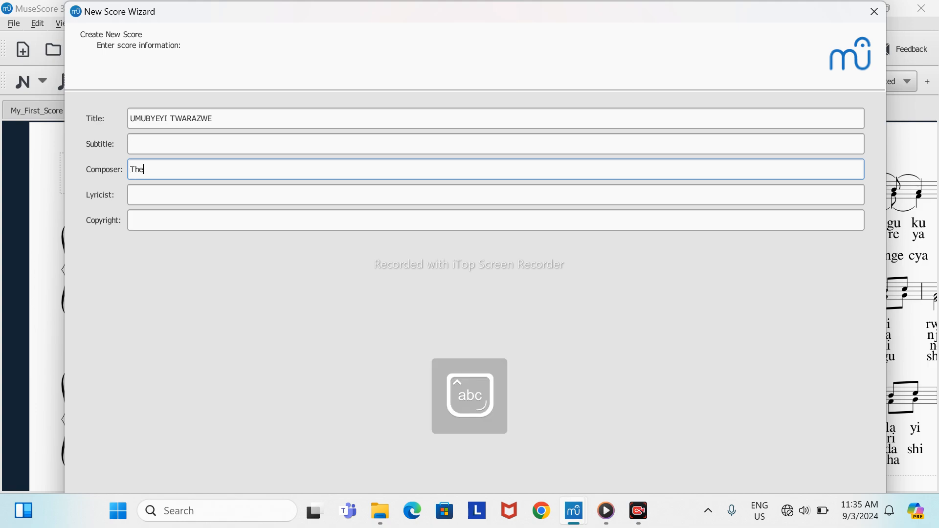
{"action": "type", "text": "onest"}
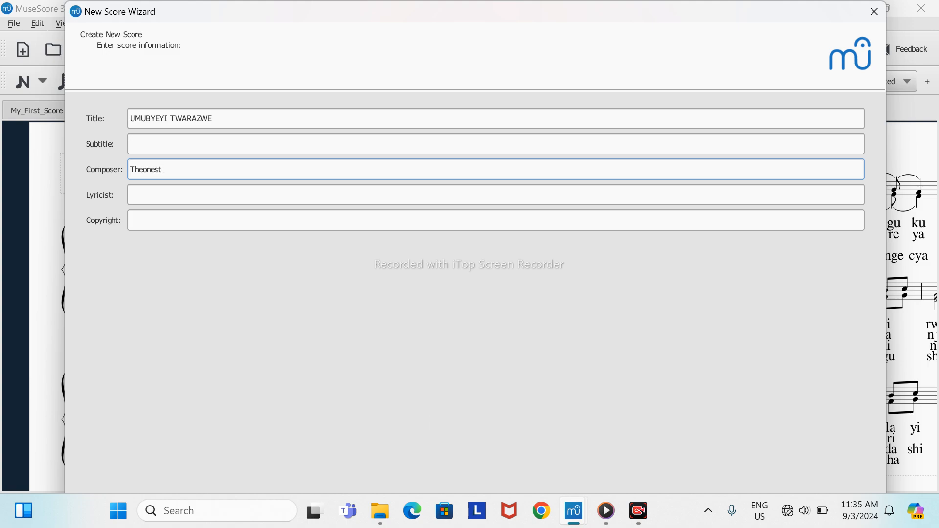
{"action": "type", "text": "e."}
{"action": "key", "text": "Caps_Lock"}
{"action": "type", "text": "H"}
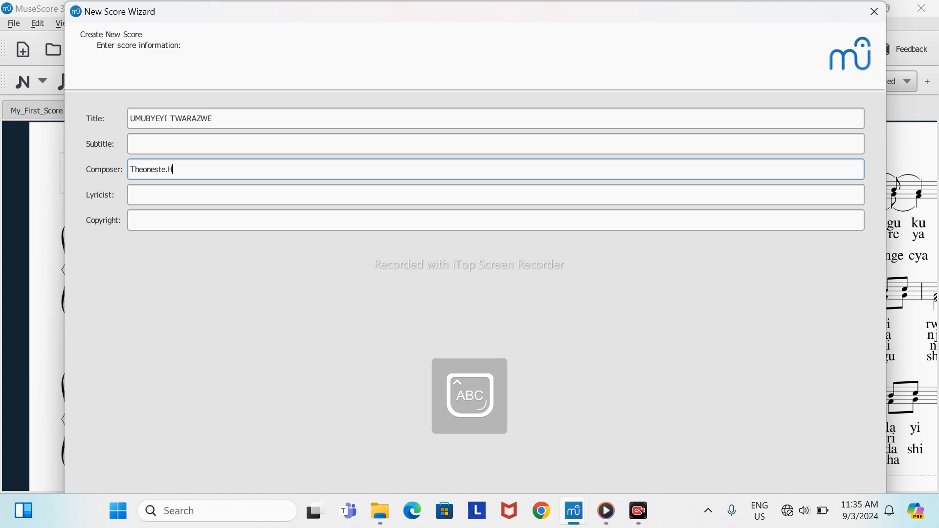
Fill in the copyright holder's name and continue to the template selection.
{"action": "left_click", "coordinate": [130, 220]}
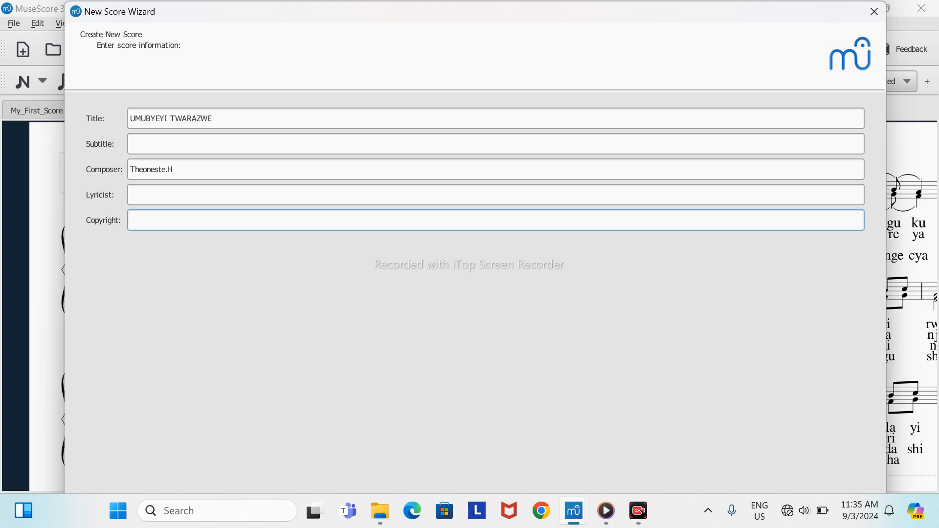
{"action": "key", "text": "Caps_Lock"}
{"action": "type", "text": "je"}
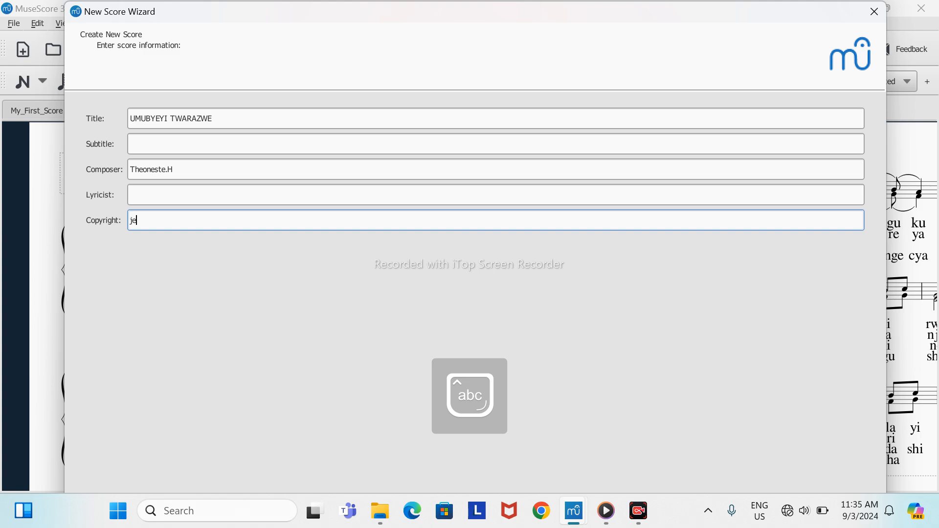
{"action": "type", "text": "anpie"}
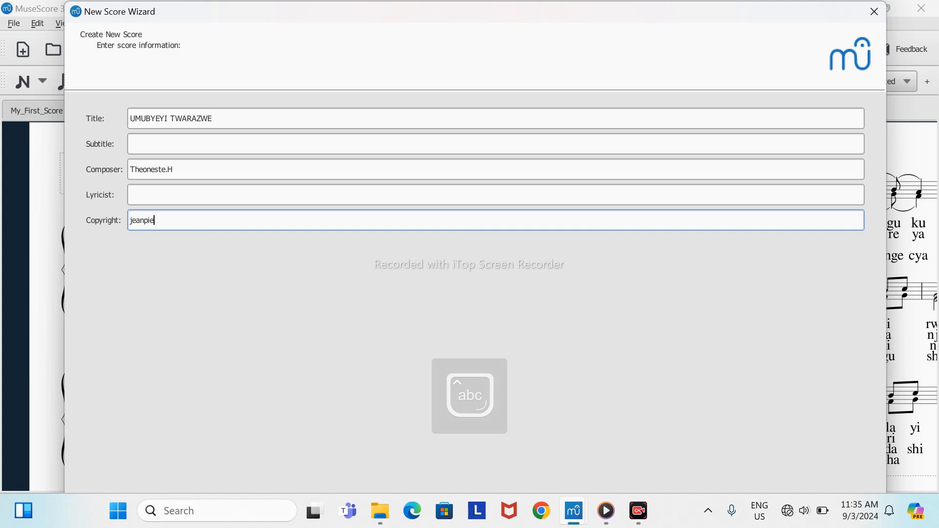
{"action": "type", "text": "rre6"}
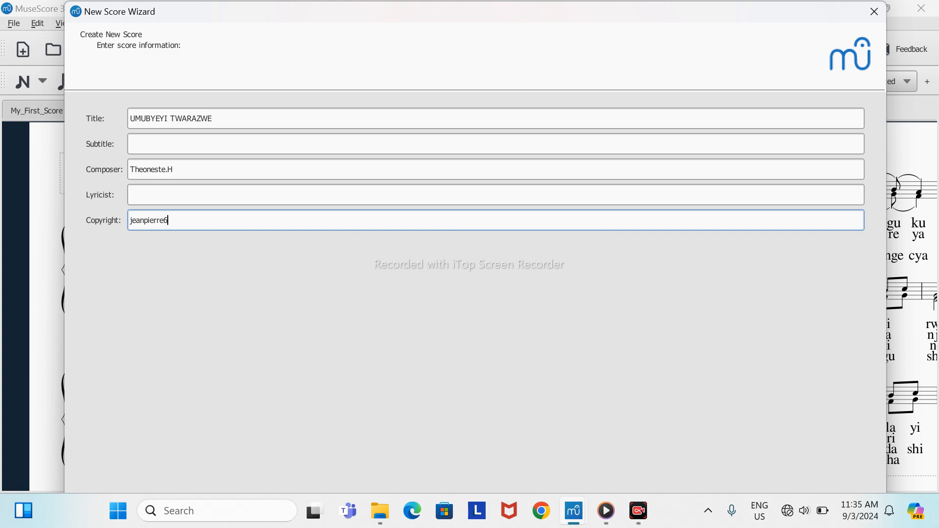
{"action": "type", "text": "3"}
{"action": "key", "text": "Return"}
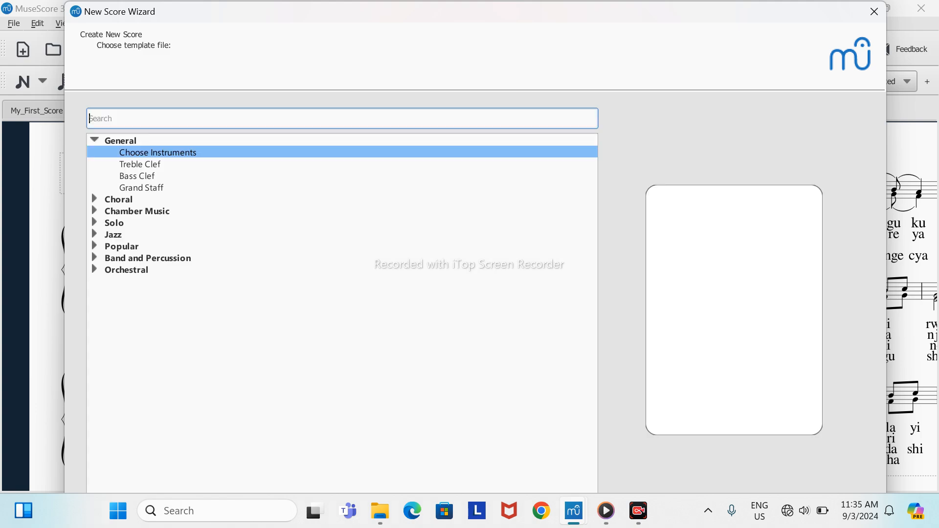
Create the score from the Grand Staff template with a 4/4 time signature and 32 measures.
{"action": "left_click", "coordinate": [142, 188]}
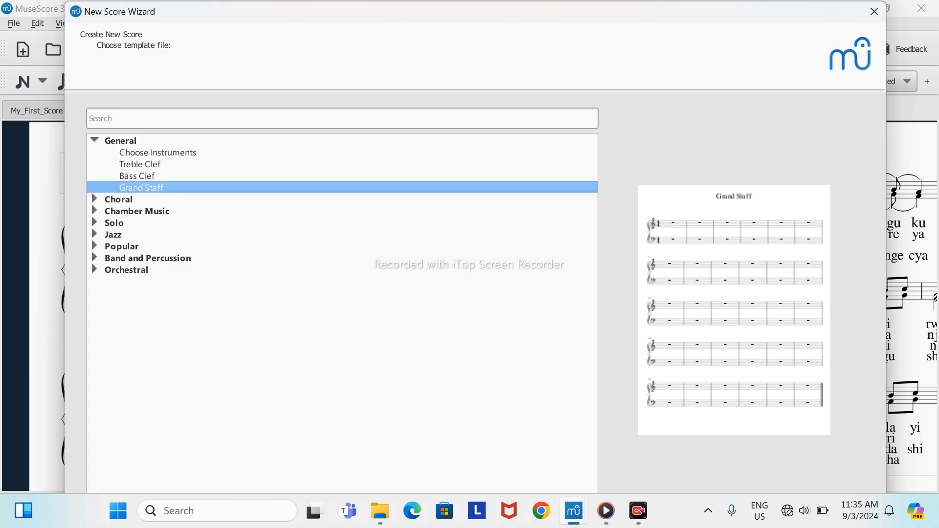
{"action": "key", "text": "Return"}
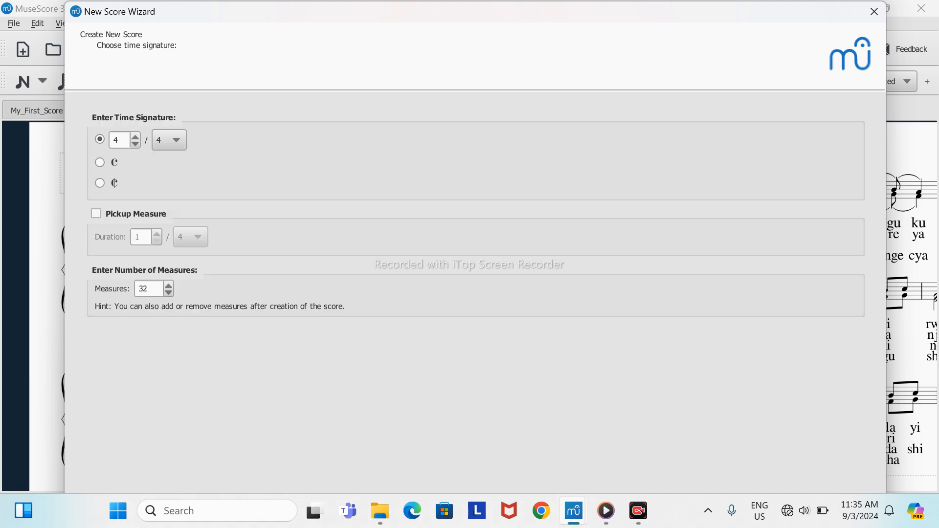
{"action": "key", "text": "Return"}
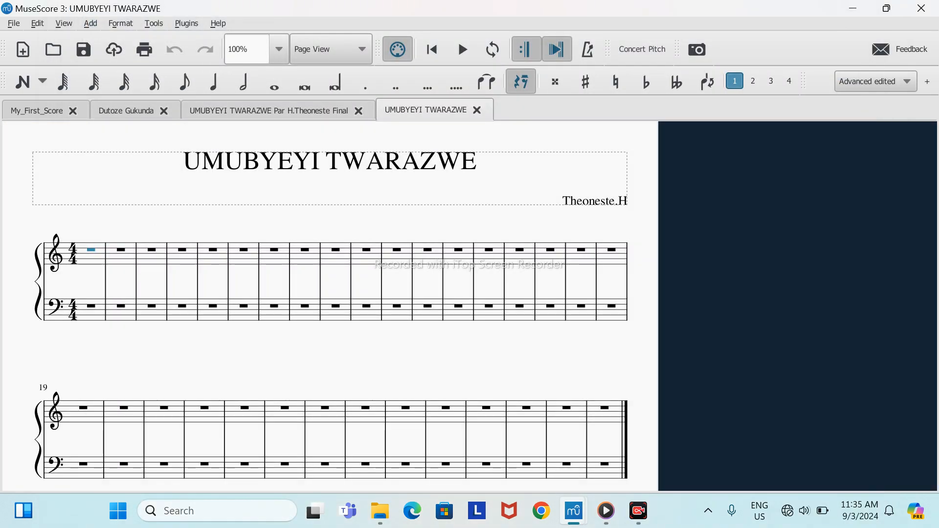
Copy the first treble-staff measure of the finished score into the first treble-staff measure of the new score.
{"action": "key", "text": "ctrl+shift+Tab"}
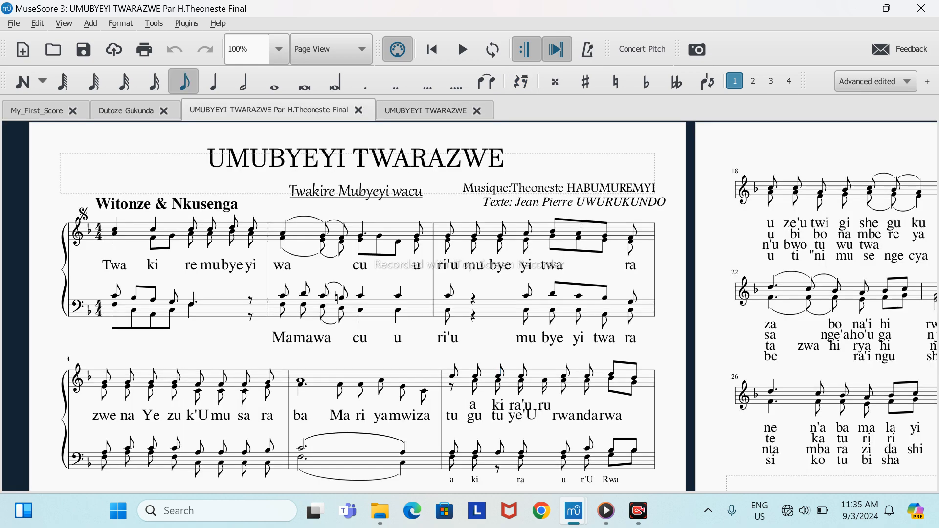
{"action": "left_click", "coordinate": [178, 231]}
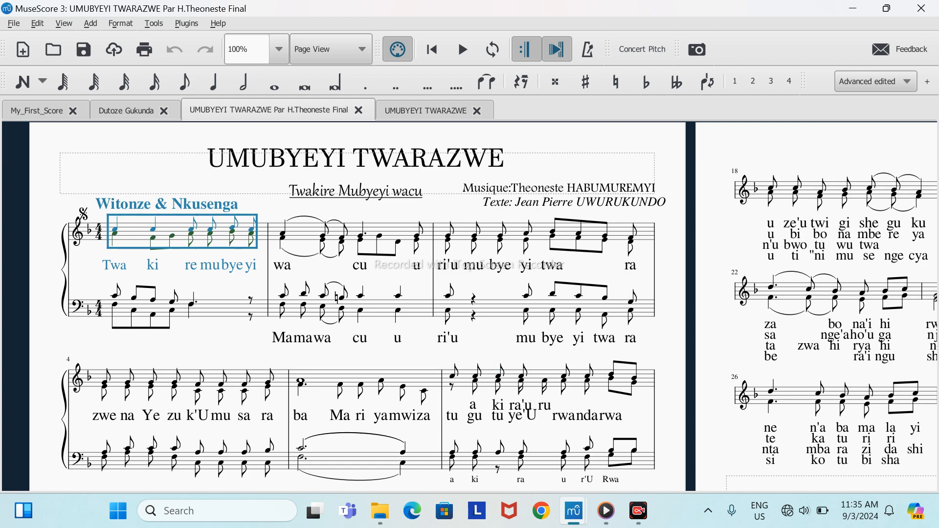
{"action": "right_click", "coordinate": [134, 234]}
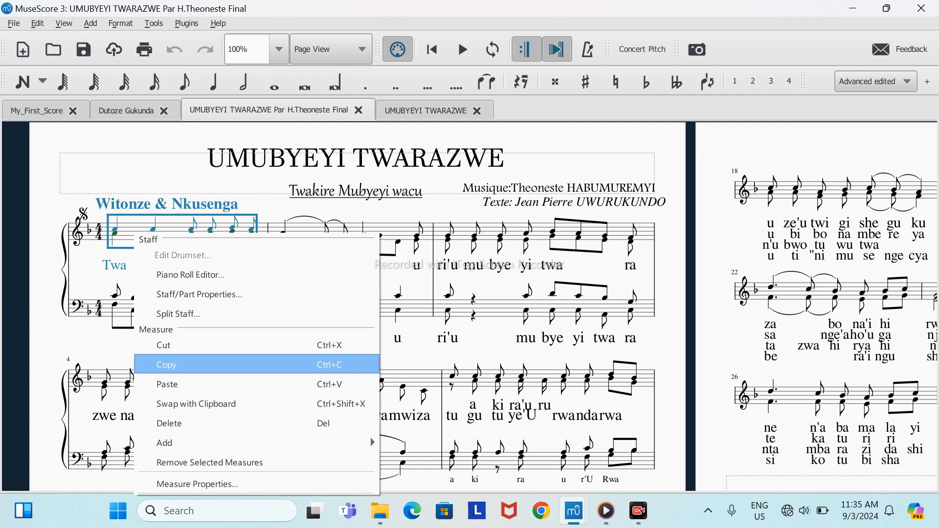
{"action": "left_click", "coordinate": [196, 364]}
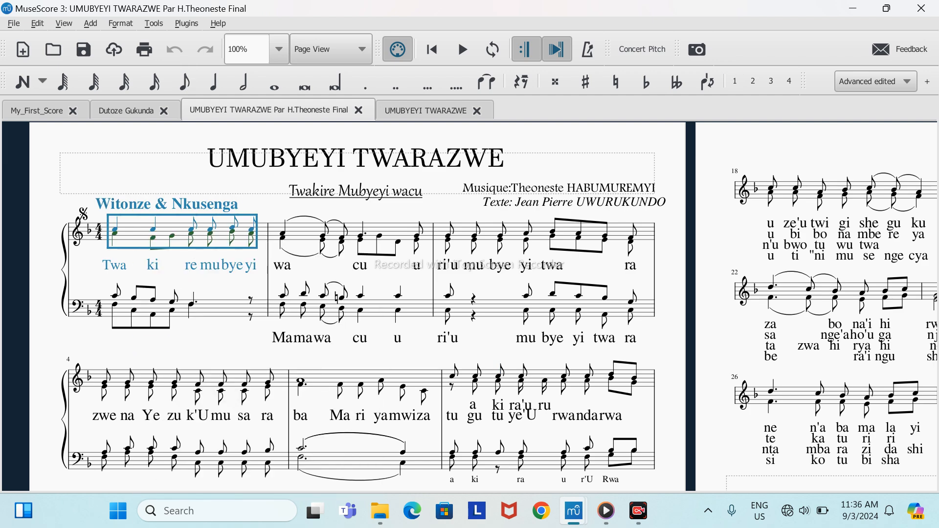
{"action": "left_click", "coordinate": [425, 111]}
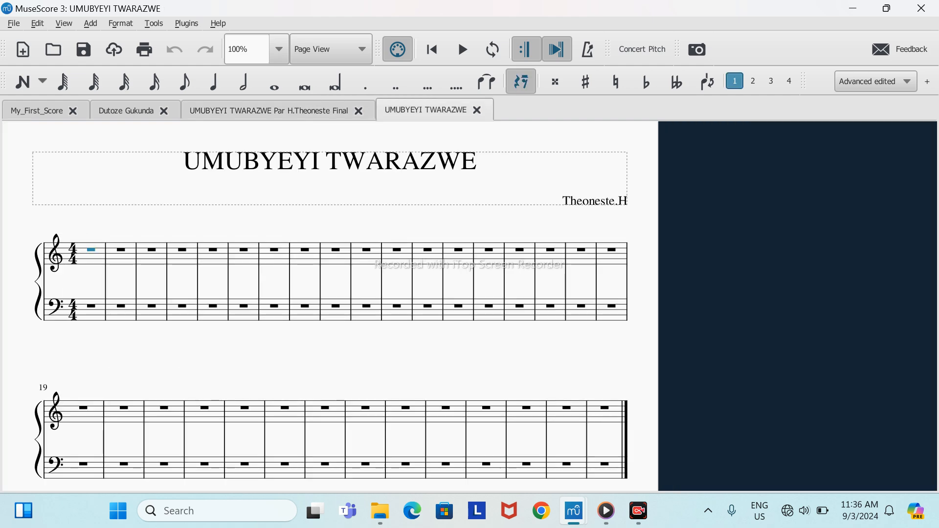
{"action": "left_click", "coordinate": [93, 257]}
{"action": "right_click", "coordinate": [93, 258]}
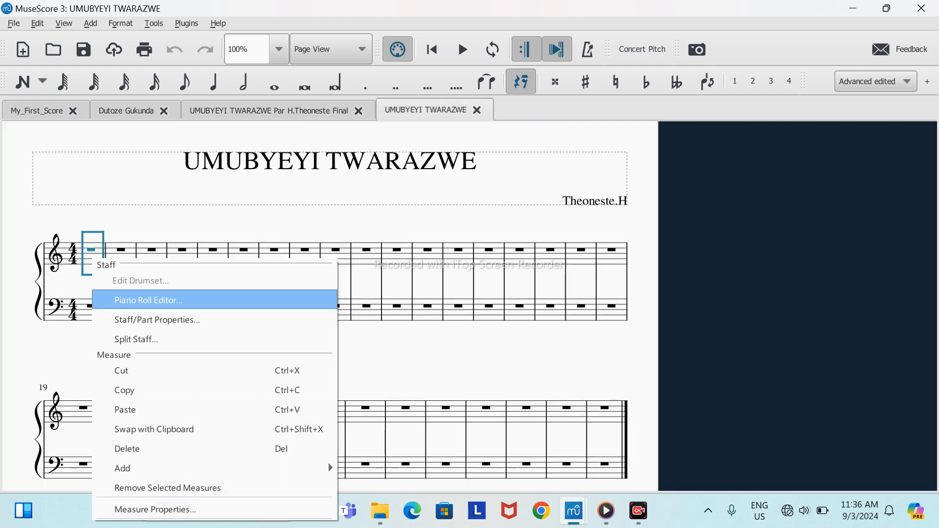
{"action": "left_click", "coordinate": [125, 409]}
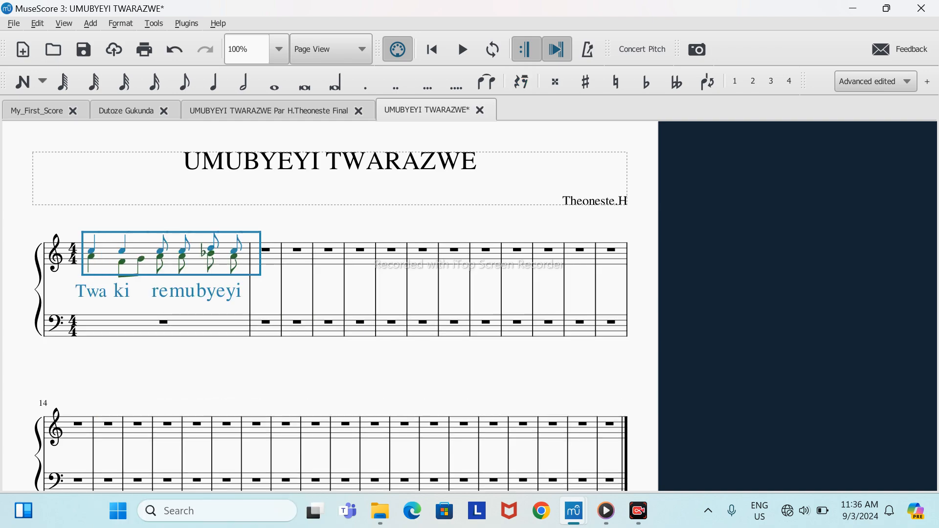
Copy the first bass-staff measure of the finished score into the first bass-staff measure of the new score.
{"action": "left_click", "coordinate": [116, 326]}
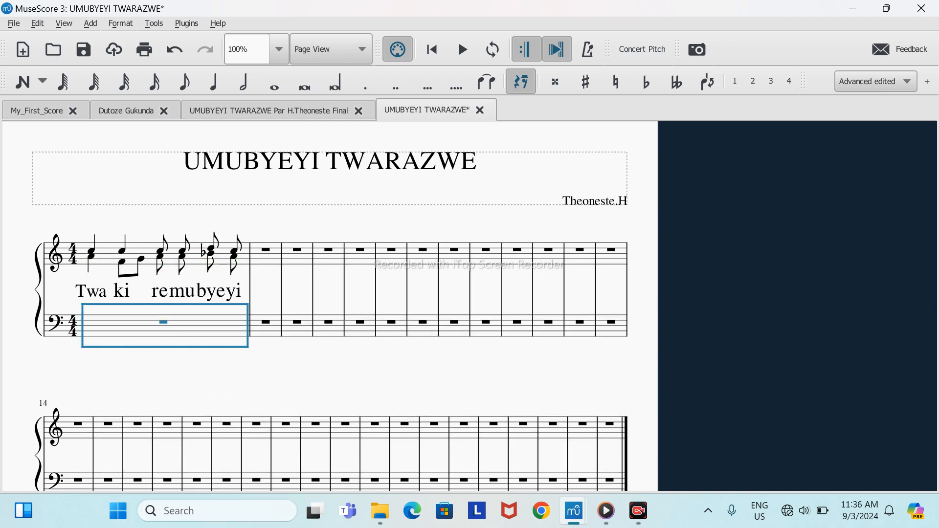
{"action": "left_click", "coordinate": [268, 110]}
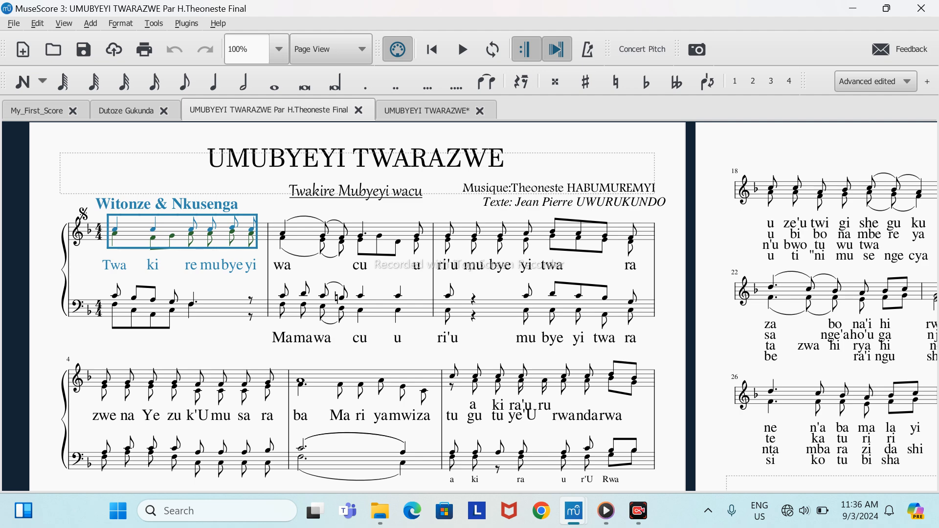
{"action": "left_click", "coordinate": [211, 309]}
{"action": "right_click", "coordinate": [211, 309]}
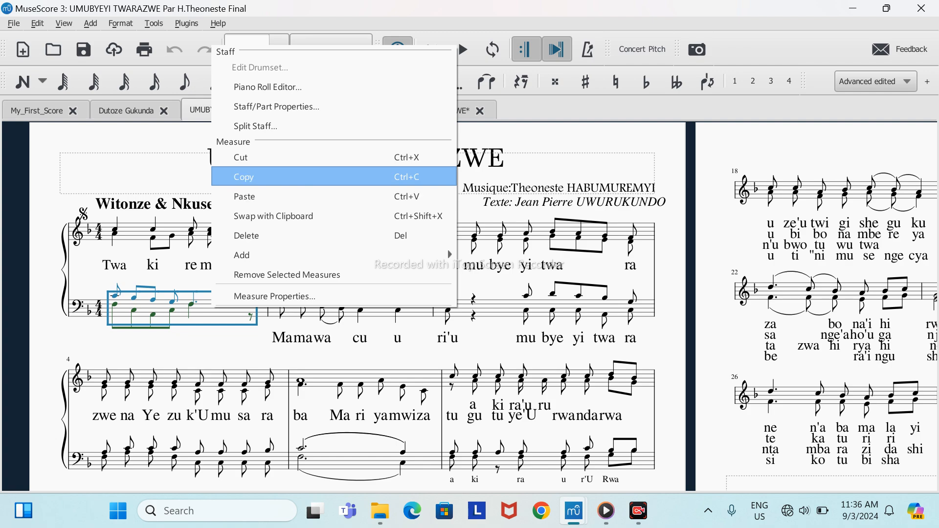
{"action": "left_click", "coordinate": [254, 177]}
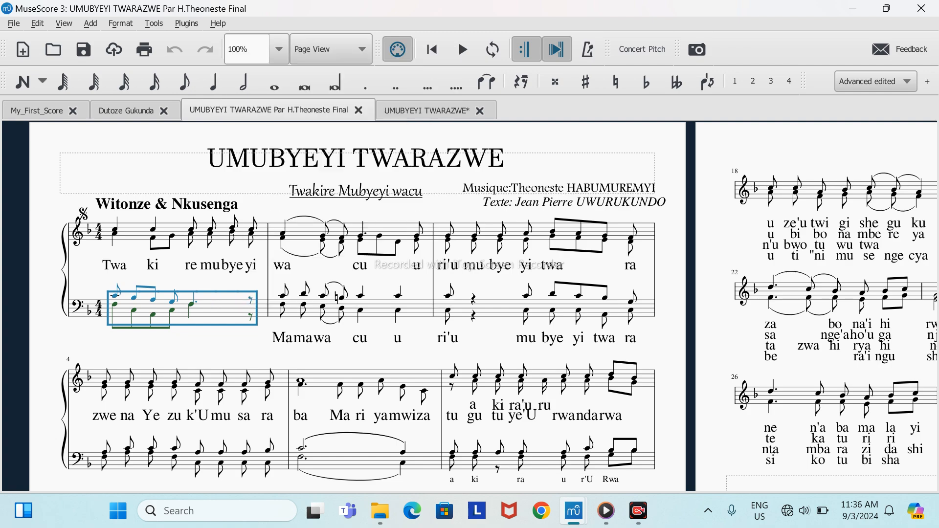
{"action": "left_click", "coordinate": [427, 110]}
{"action": "right_click", "coordinate": [183, 338]}
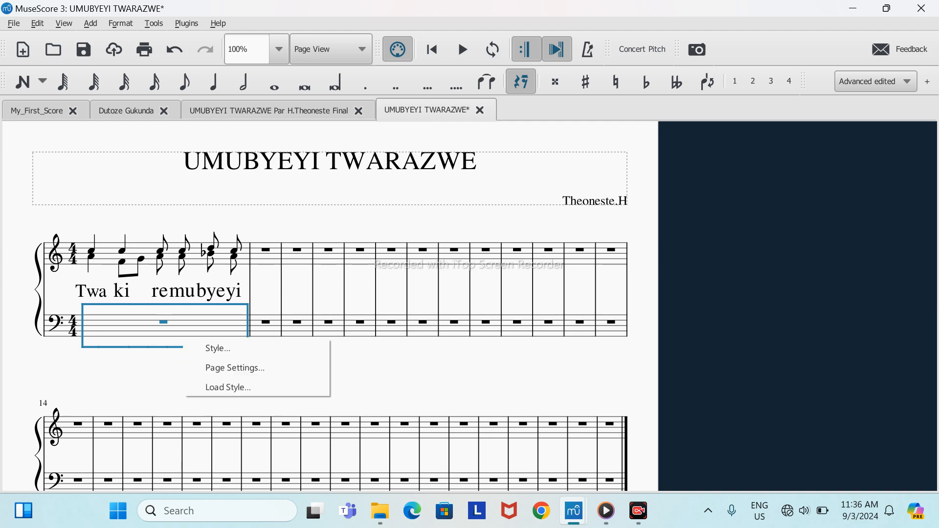
{"action": "right_click", "coordinate": [194, 335]}
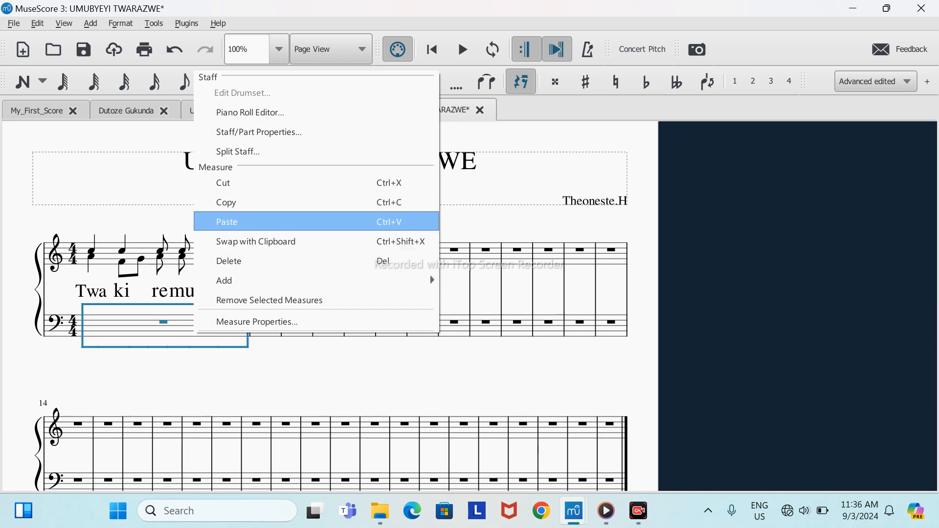
{"action": "left_click", "coordinate": [227, 222]}
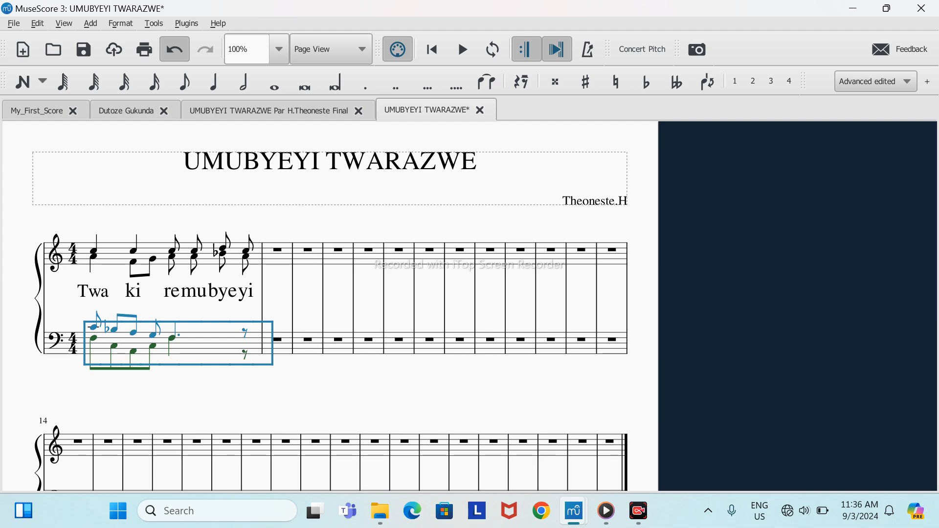
Try to return to the MuseScore window from Media Player.
{"action": "key", "text": "alt+Tab"}
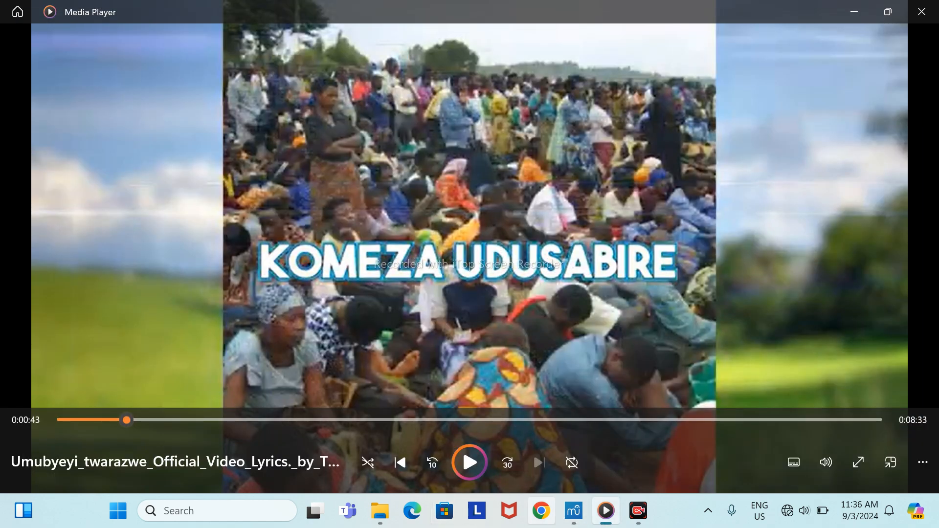
{"action": "left_click", "coordinate": [573, 510]}
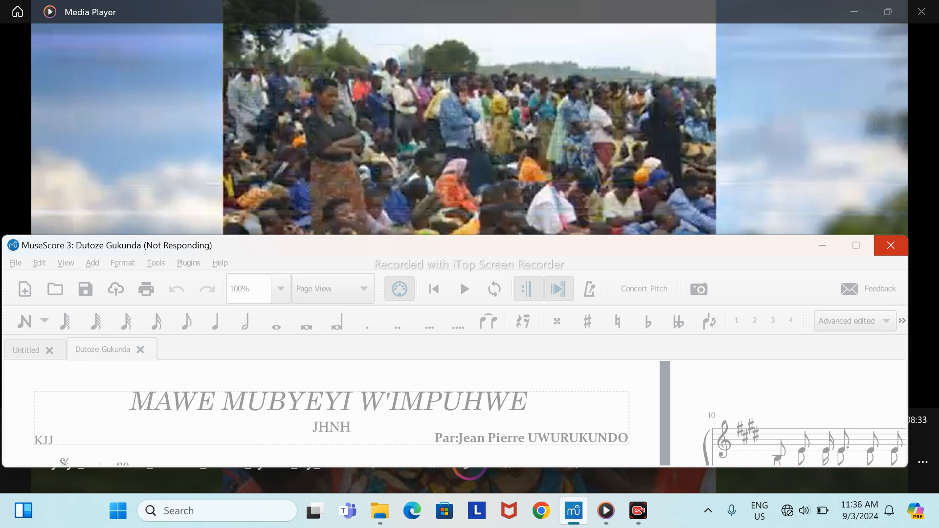
{"action": "left_click", "coordinate": [574, 510]}
{"action": "left_click", "coordinate": [573, 510]}
{"action": "left_click", "coordinate": [574, 510]}
{"action": "left_click", "coordinate": [573, 510]}
{"action": "mouse_move", "coordinate": [574, 511]}
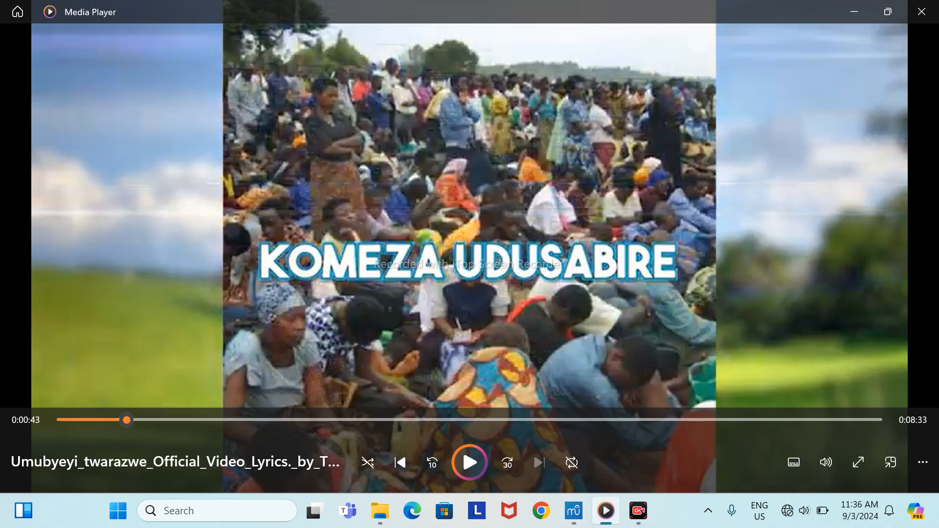
Resume playback of the Umubyeyi_twarazwe lyrics video in Media Player.
{"action": "mouse_move", "coordinate": [605, 510]}
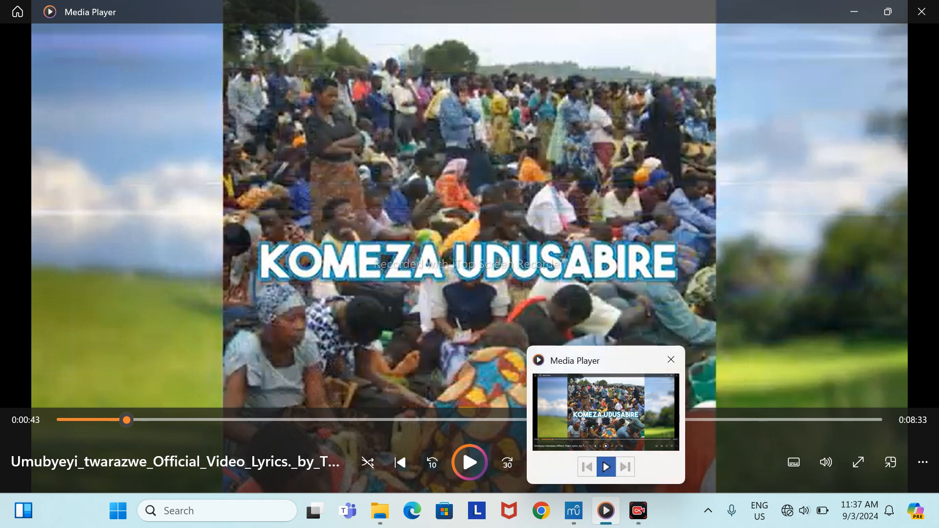
{"action": "left_click", "coordinate": [605, 467]}
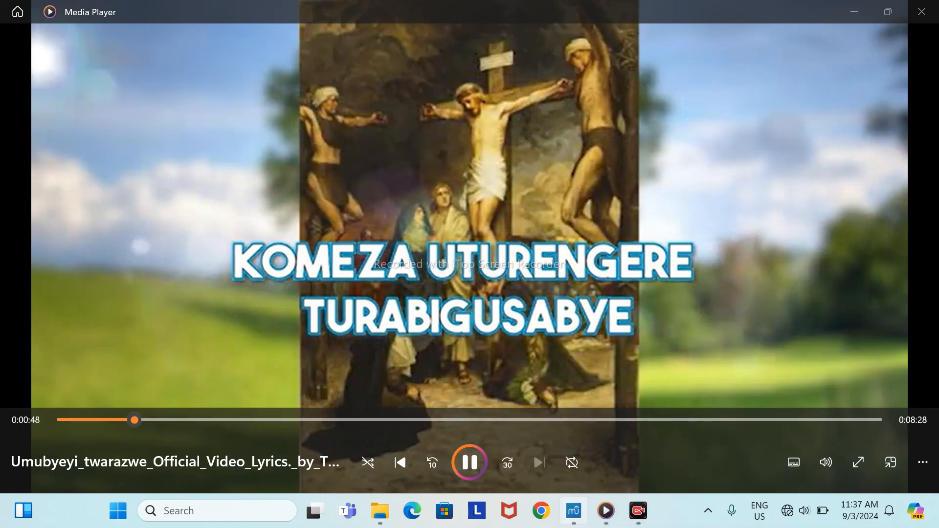
Relaunch MuseScore 3, restore the previous session, and move its window up to the upper edge of the screen.
{"action": "left_click", "coordinate": [574, 511]}
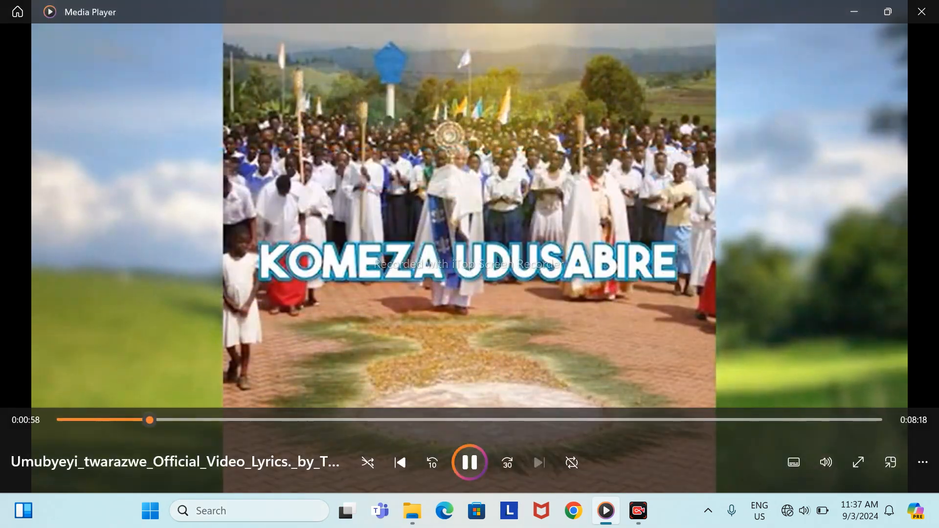
{"action": "left_click", "coordinate": [240, 510]}
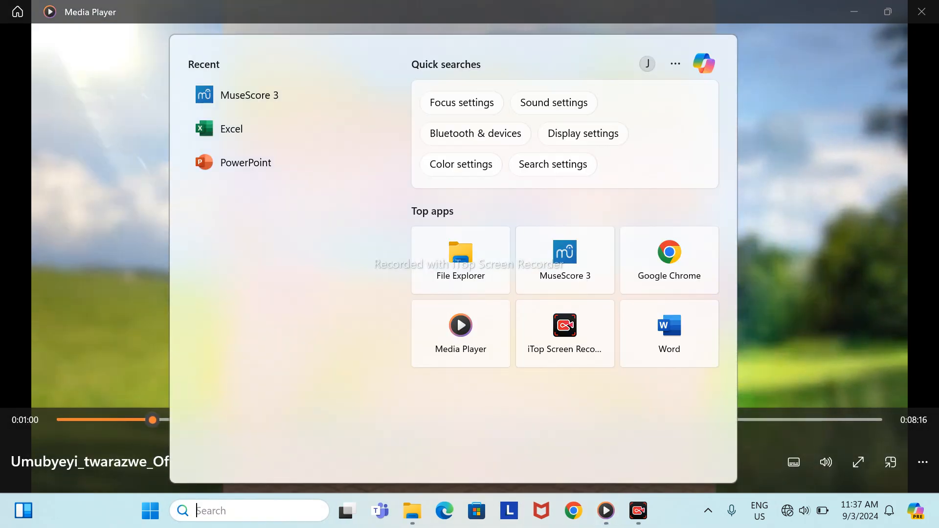
{"action": "left_click", "coordinate": [565, 260]}
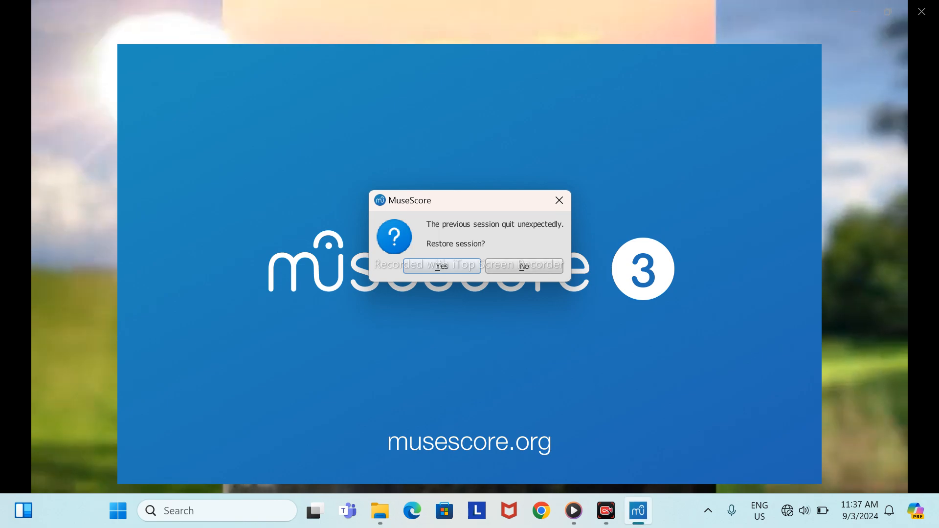
{"action": "left_click", "coordinate": [443, 267]}
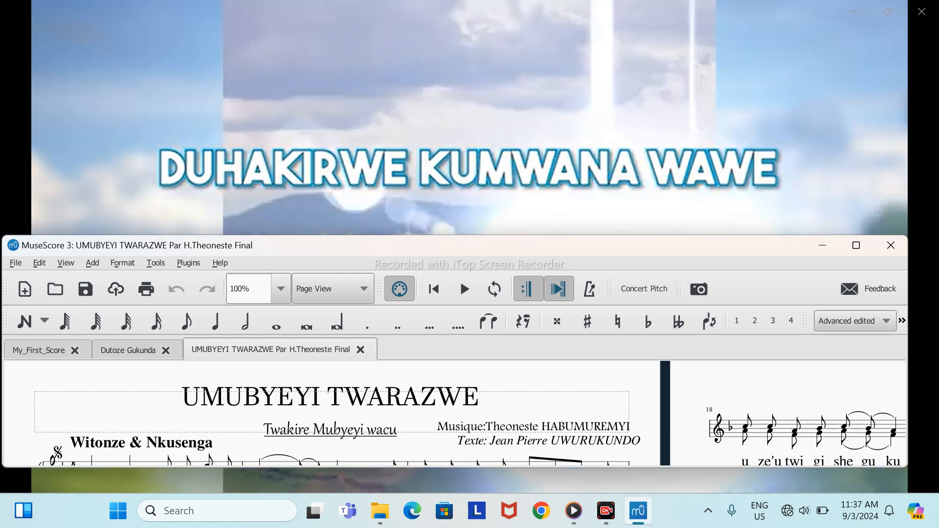
{"action": "left_click_drag", "start_coordinate": [504, 236], "coordinate": [524, 7]}
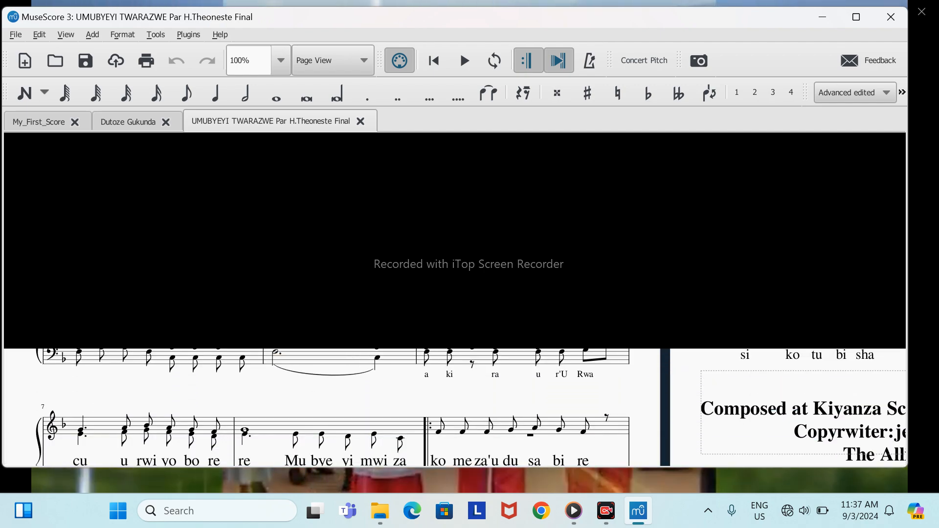
Look over the staves, lyrics and closing credits of the finished UMUBYEYI TWARAZWE score.
{"action": "scroll", "coordinate": [455, 299], "scroll_direction": "down", "scroll_amount": 3}
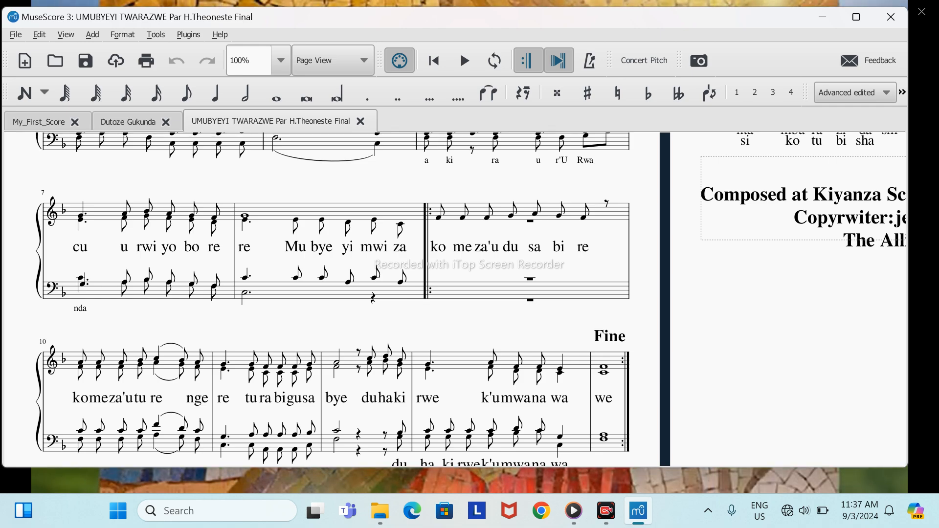
{"action": "scroll", "coordinate": [332, 300], "scroll_direction": "up", "scroll_amount": 6}
{"action": "scroll", "coordinate": [332, 300], "scroll_direction": "up", "scroll_amount": 4}
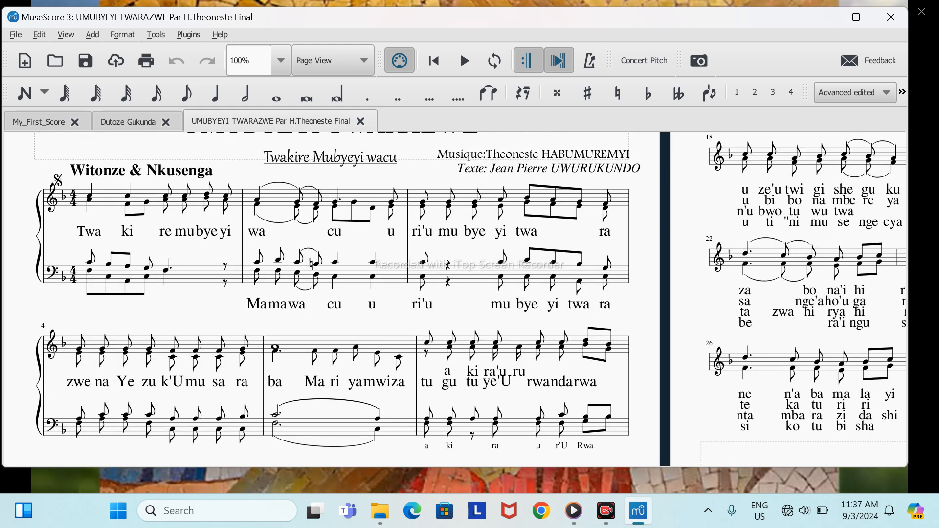
{"action": "scroll", "coordinate": [455, 299], "scroll_direction": "right", "scroll_amount": 5}
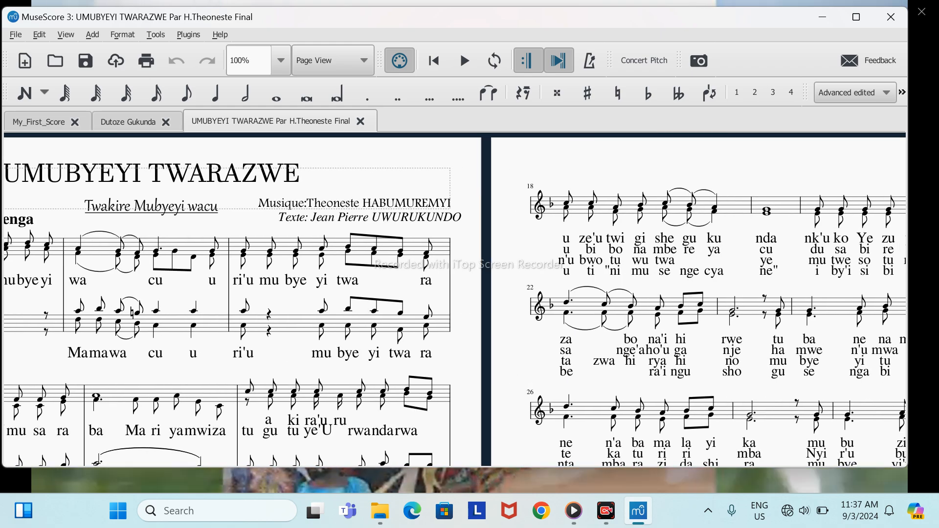
{"action": "scroll", "coordinate": [455, 299], "scroll_direction": "left", "scroll_amount": 1}
{"action": "scroll", "coordinate": [455, 299], "scroll_direction": "down", "scroll_amount": 4}
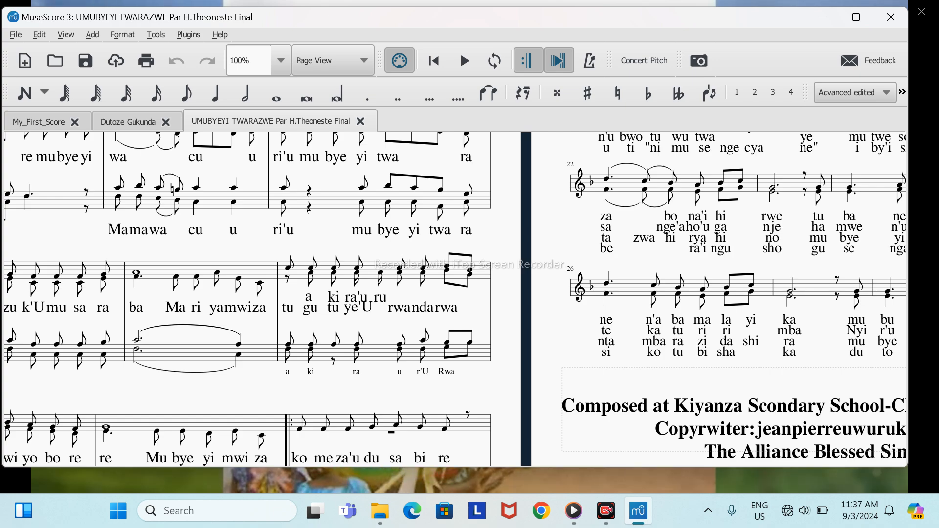
{"action": "scroll", "coordinate": [455, 300], "scroll_direction": "down", "scroll_amount": 1}
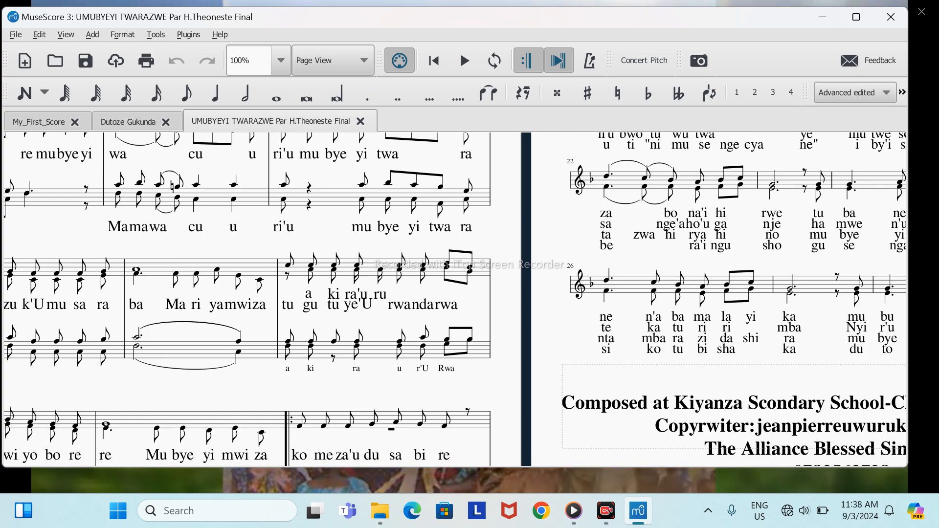
{"action": "scroll", "coordinate": [455, 300], "scroll_direction": "left", "scroll_amount": 2}
{"action": "scroll", "coordinate": [455, 299], "scroll_direction": "left", "scroll_amount": 2}
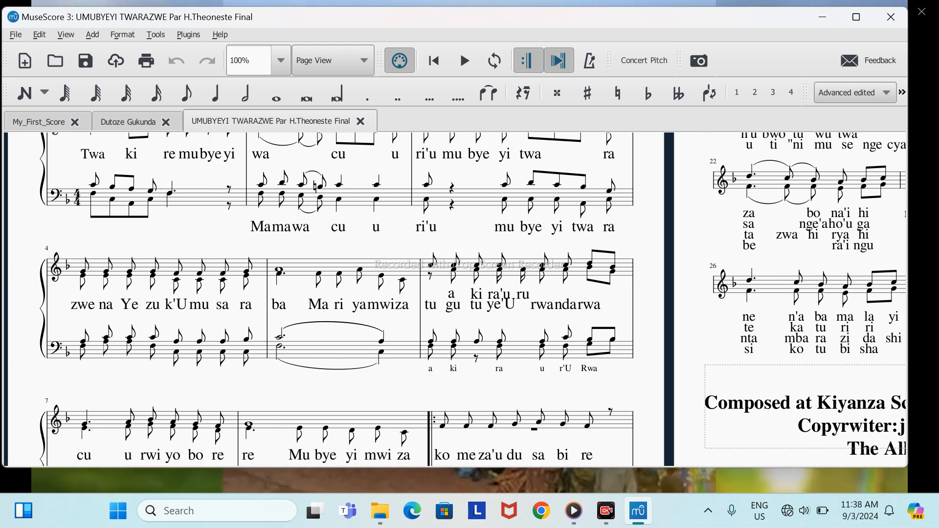
Pause the lyrics video and briefly play back the opening measure of the finished score.
{"action": "mouse_move", "coordinate": [574, 511]}
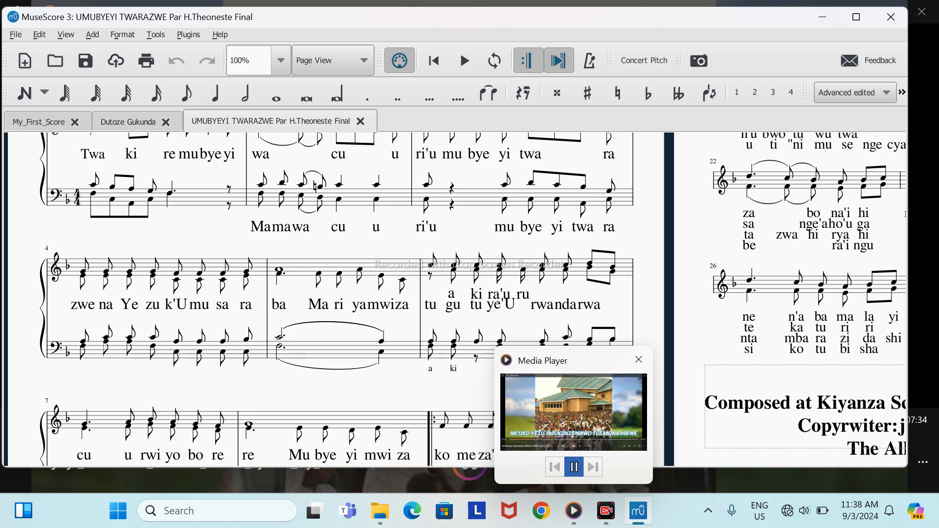
{"action": "left_click", "coordinate": [573, 467]}
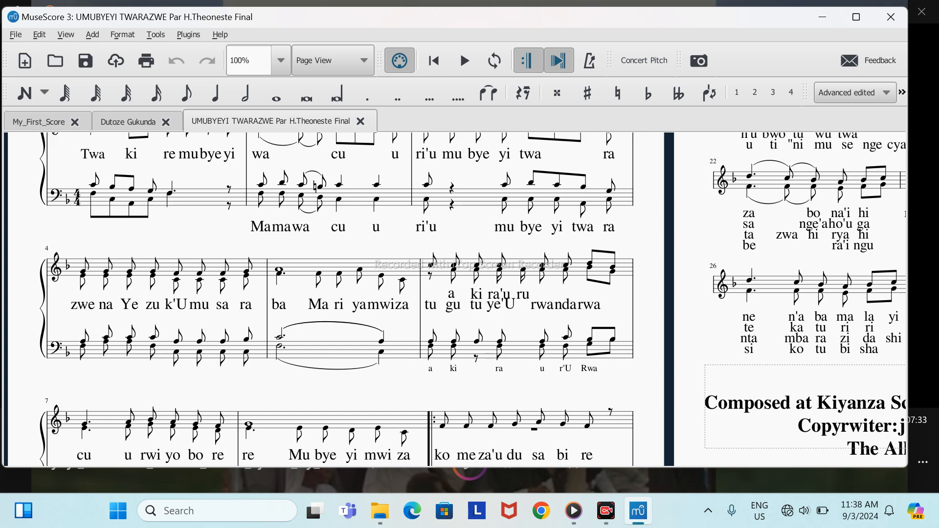
{"action": "scroll", "coordinate": [332, 298], "scroll_direction": "up", "scroll_amount": 3}
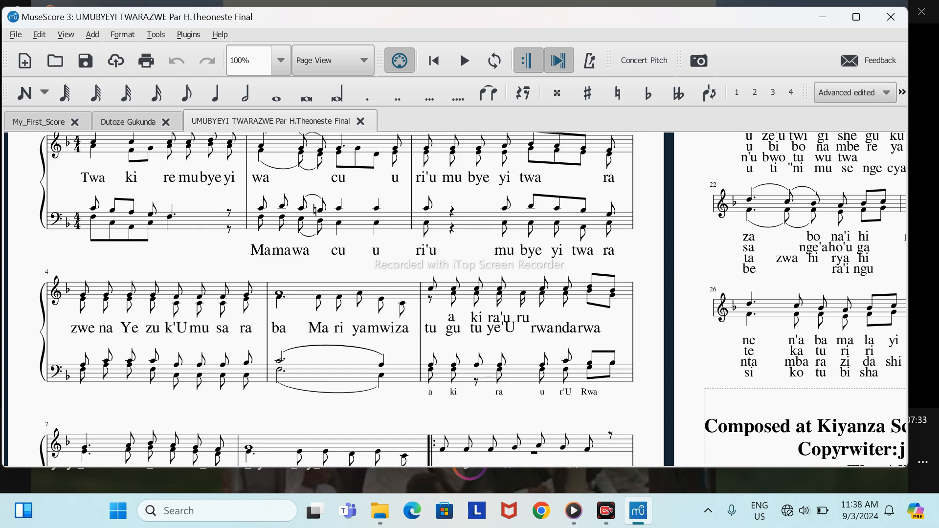
{"action": "scroll", "coordinate": [332, 298], "scroll_direction": "up", "scroll_amount": 1}
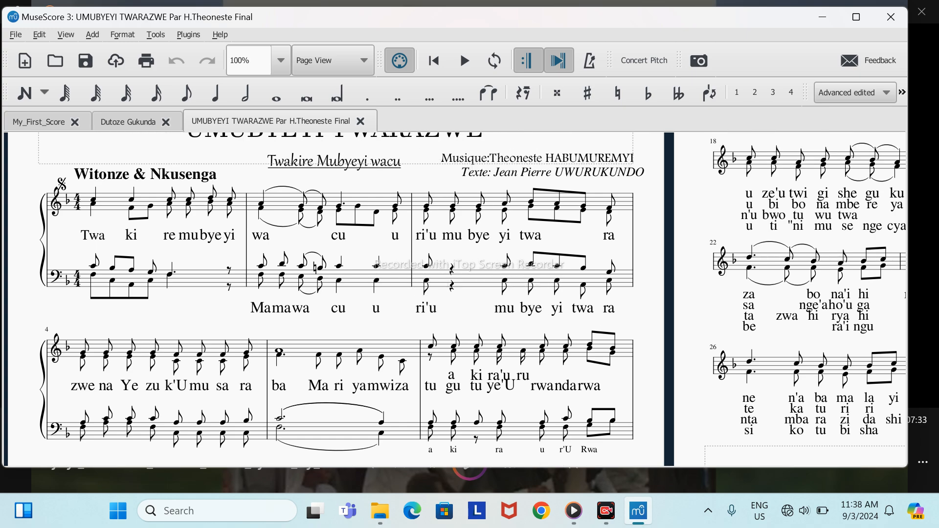
{"action": "scroll", "coordinate": [332, 298], "scroll_direction": "up", "scroll_amount": 2}
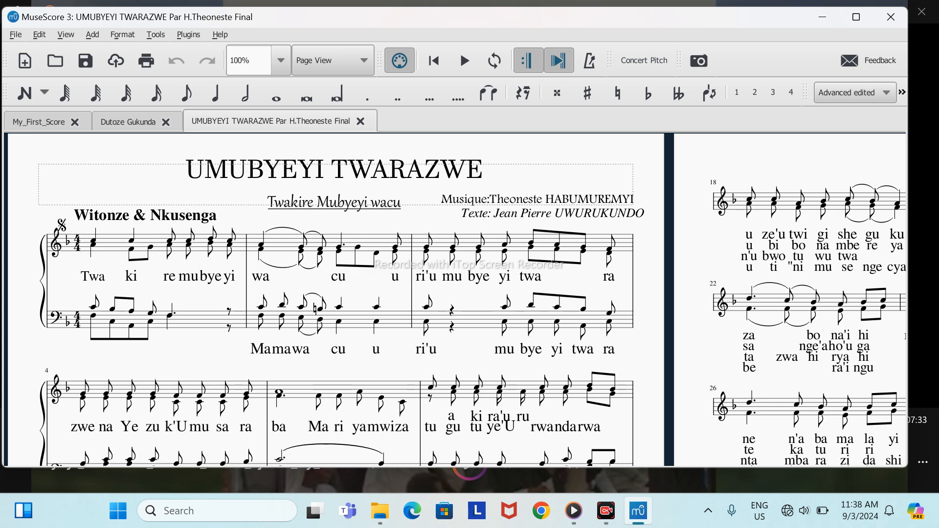
{"action": "key", "text": "space"}
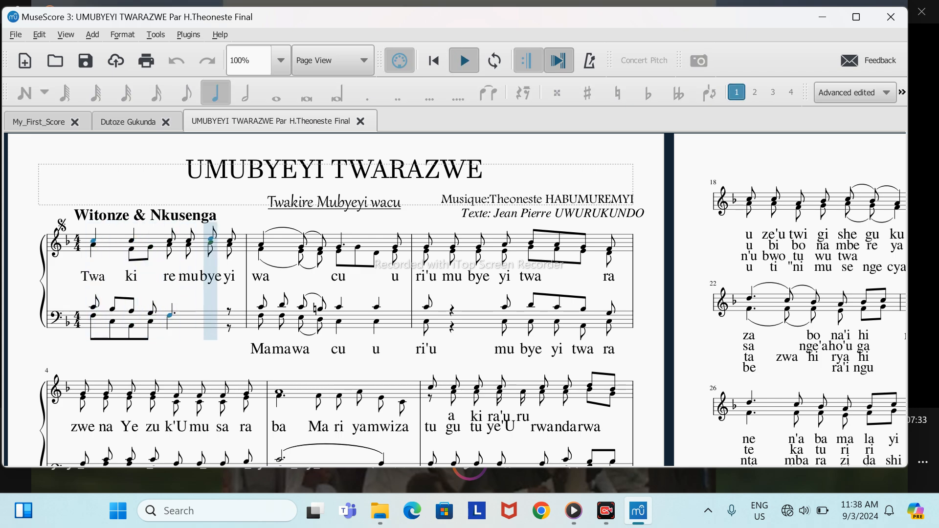
{"action": "key", "text": "space"}
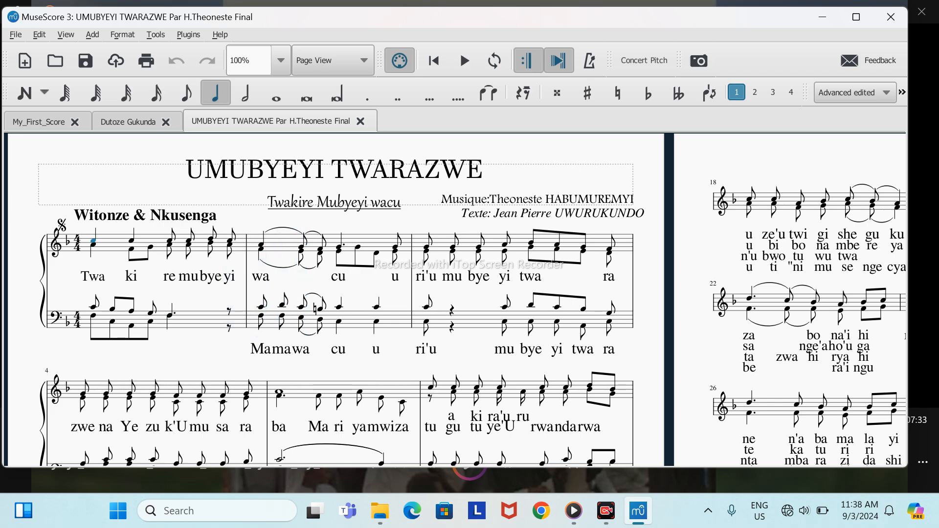
Select the bass-staff measure under the Fine mark in the finished score.
{"action": "scroll", "coordinate": [335, 298], "scroll_direction": "down", "scroll_amount": 5}
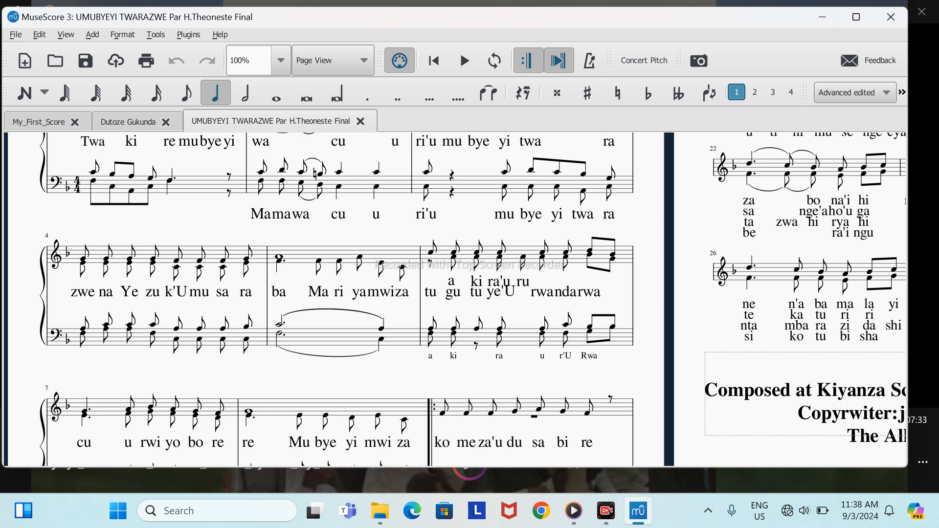
{"action": "scroll", "coordinate": [335, 299], "scroll_direction": "down", "scroll_amount": 2}
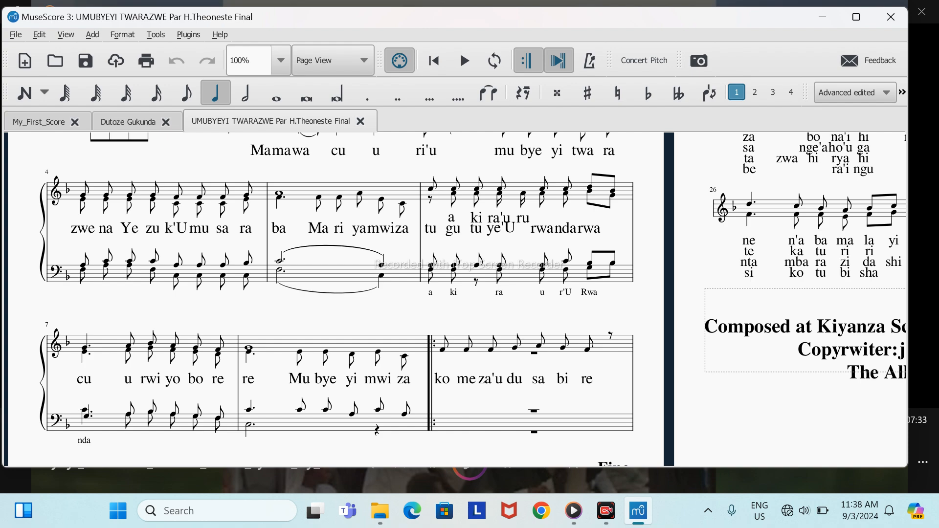
{"action": "scroll", "coordinate": [455, 299], "scroll_direction": "down", "scroll_amount": 8}
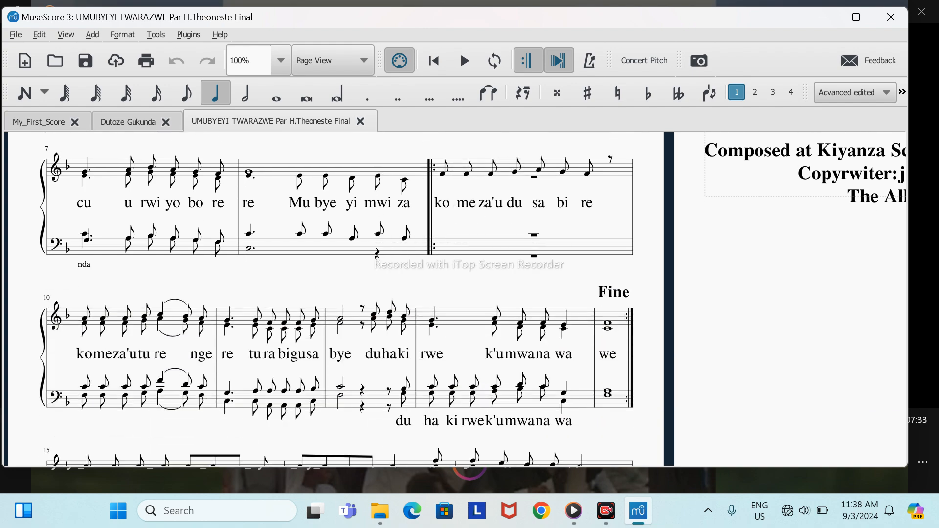
{"action": "scroll", "coordinate": [455, 298], "scroll_direction": "down", "scroll_amount": 5}
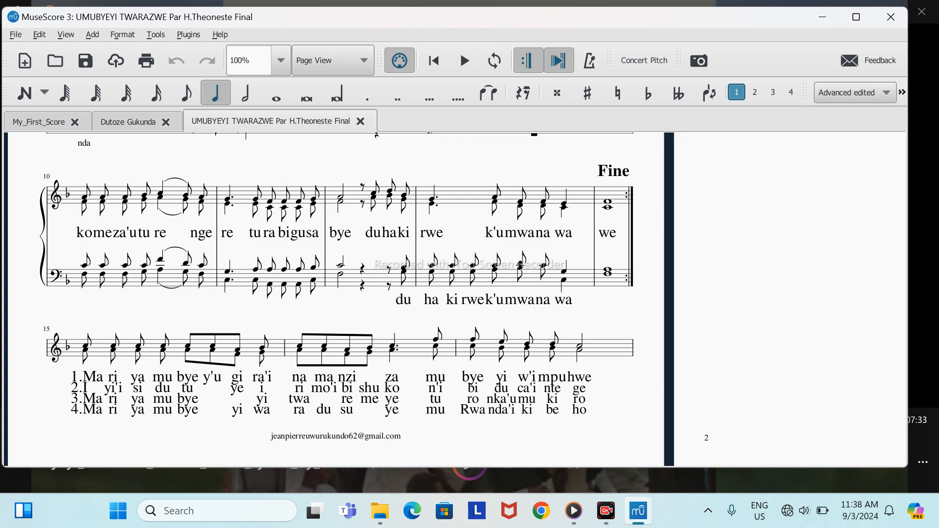
{"action": "left_click", "coordinate": [611, 281]}
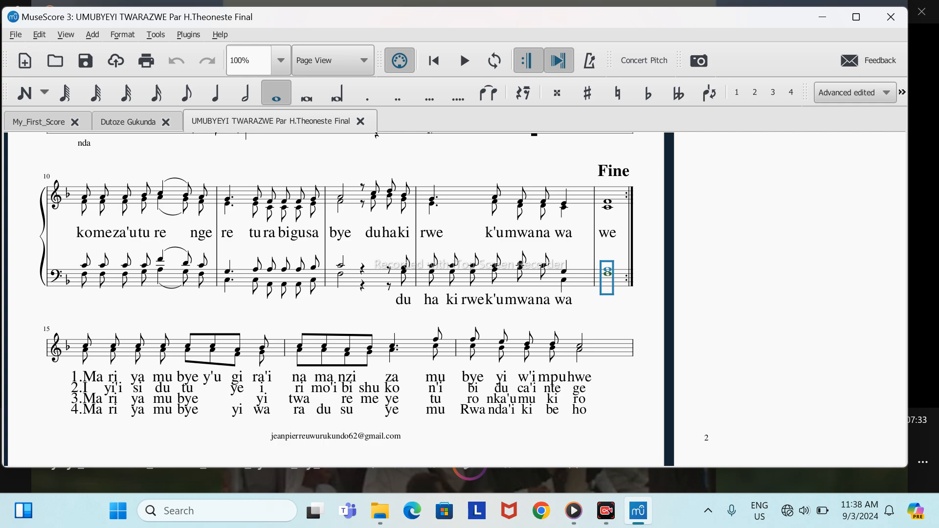
Try inserting one empty measure before the measure under the Fine mark, and undo the insertion.
{"action": "left_click", "coordinate": [65, 35]}
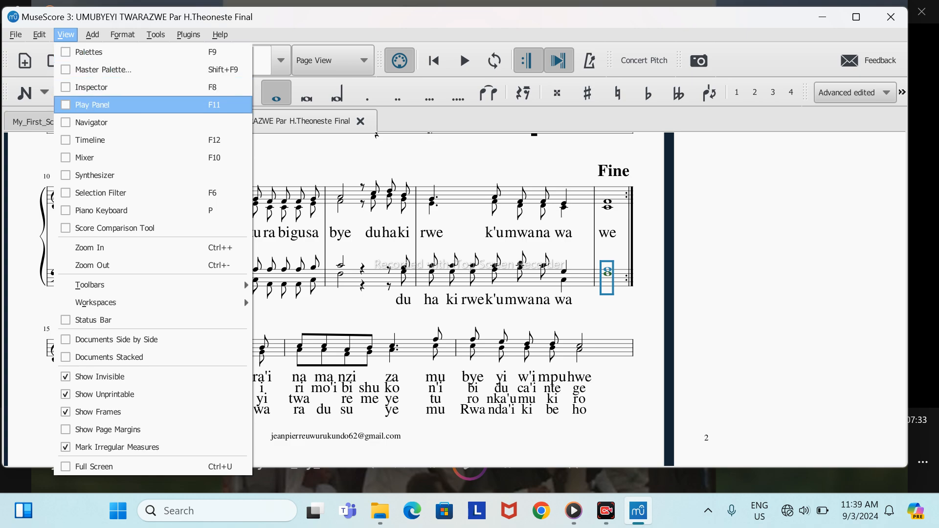
{"action": "mouse_move", "coordinate": [93, 35]}
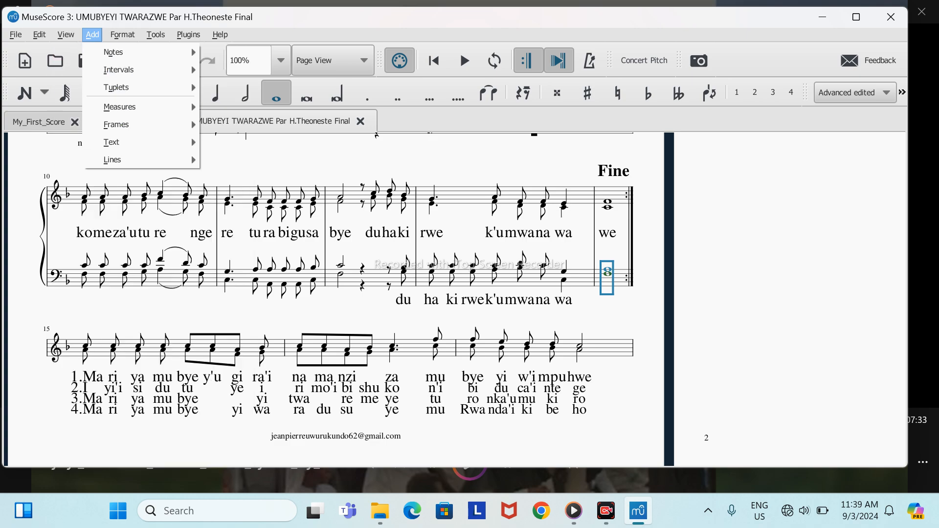
{"action": "mouse_move", "coordinate": [127, 107]}
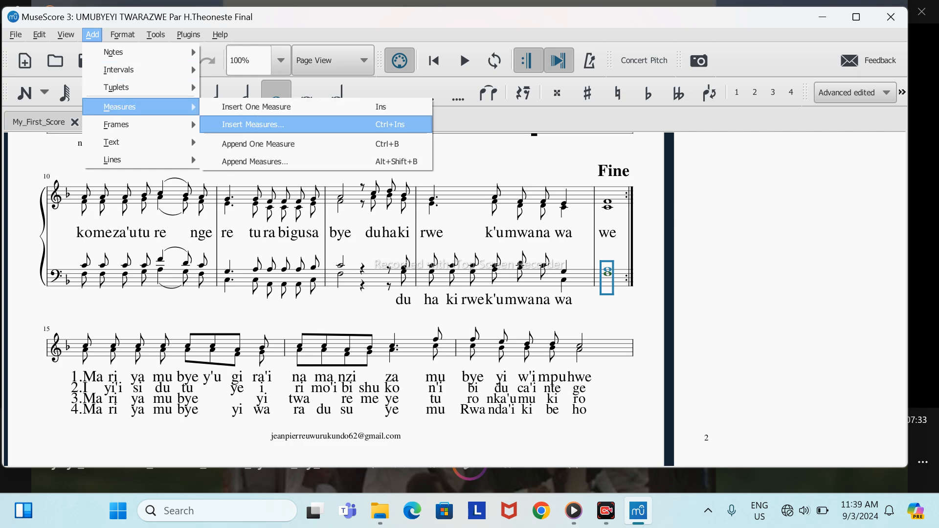
{"action": "left_click", "coordinate": [257, 107]}
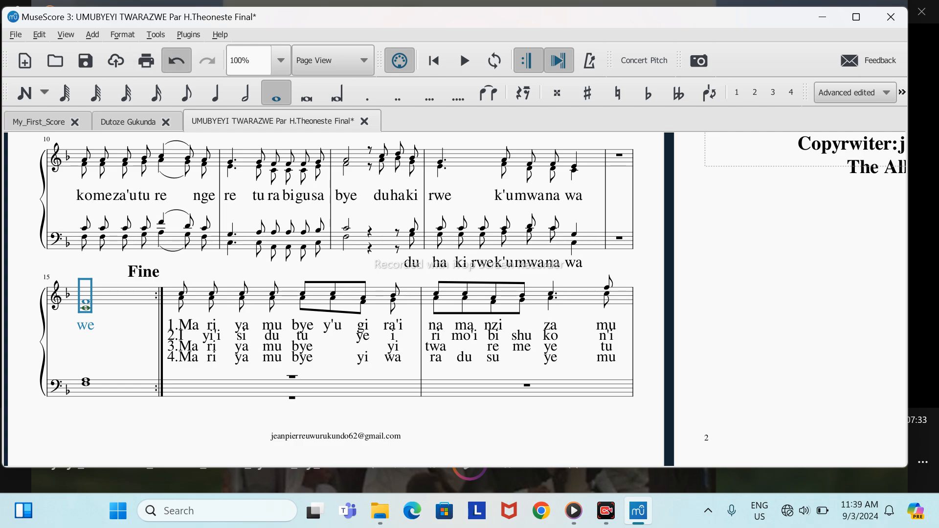
{"action": "left_click", "coordinate": [176, 61]}
Append one empty measure to the end of the score.
{"action": "left_click", "coordinate": [92, 34]}
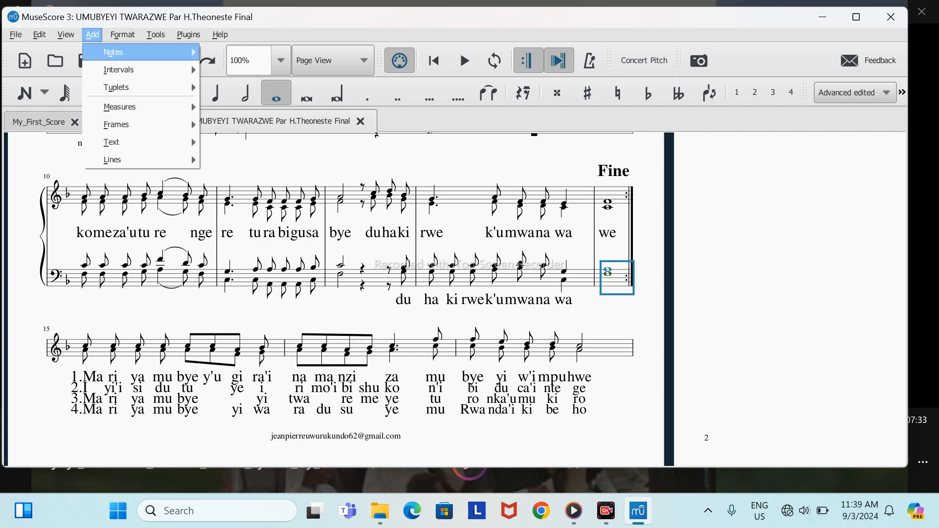
{"action": "mouse_move", "coordinate": [127, 106]}
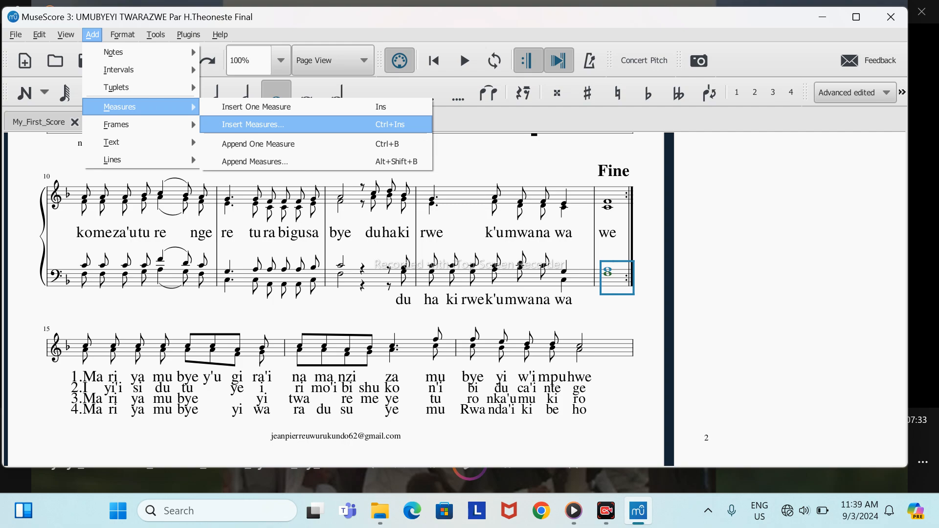
{"action": "left_click", "coordinate": [258, 144]}
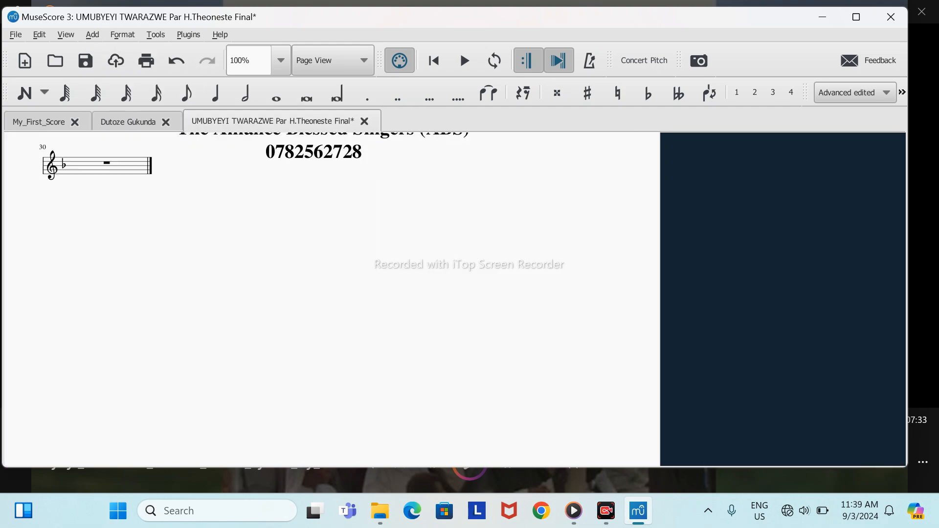
Insert one empty measure before the last sung measure above the closing credits.
{"action": "scroll", "coordinate": [331, 298], "scroll_direction": "up", "scroll_amount": 5}
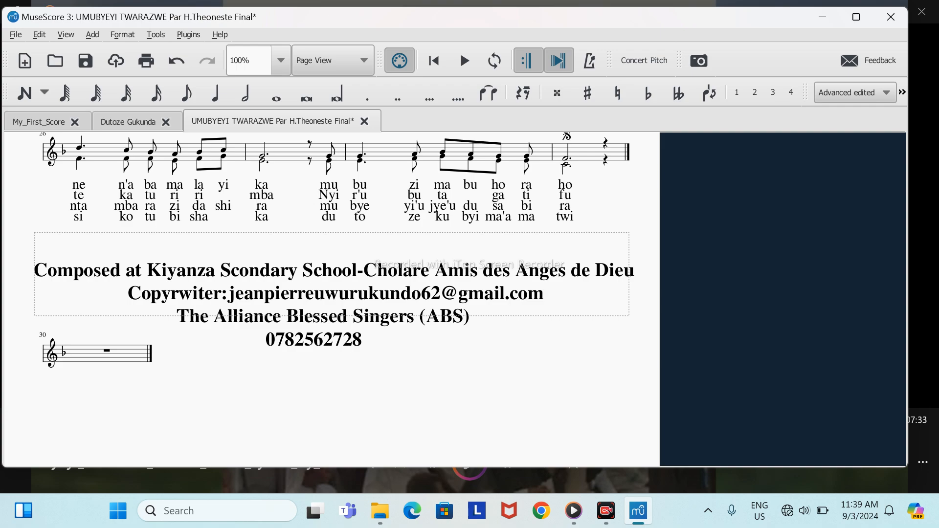
{"action": "left_click", "coordinate": [586, 153]}
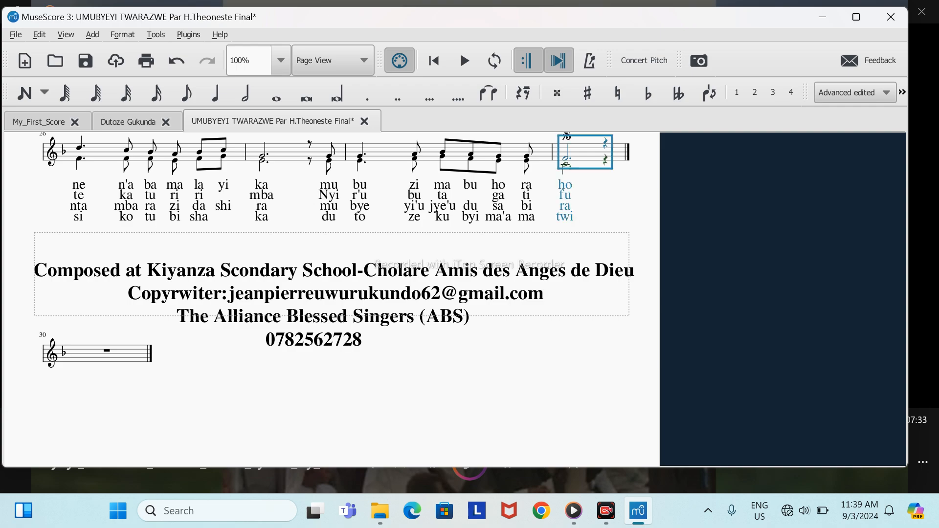
{"action": "left_click", "coordinate": [92, 35]}
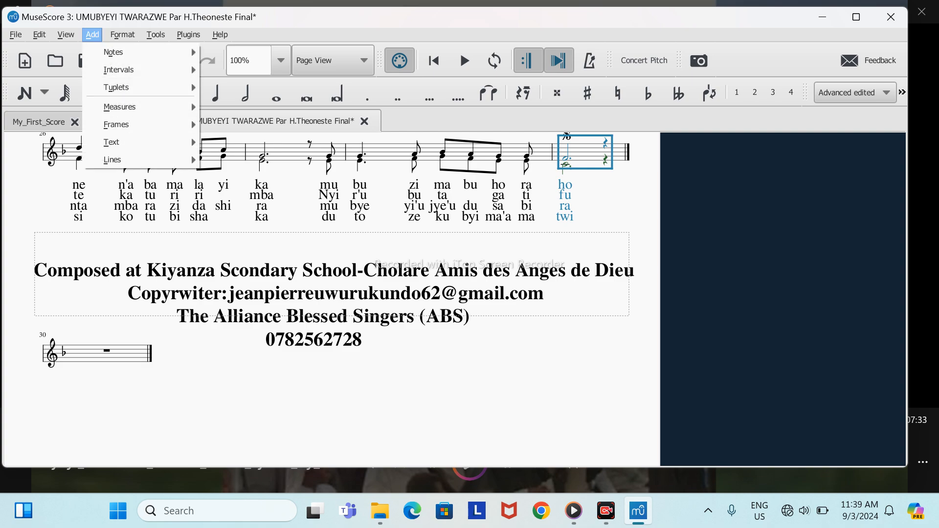
{"action": "mouse_move", "coordinate": [120, 107]}
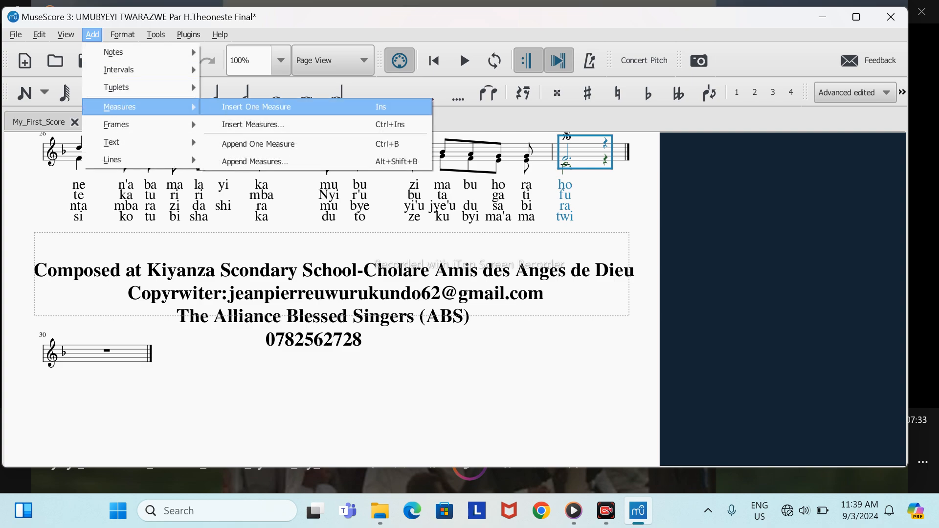
{"action": "left_click", "coordinate": [257, 107]}
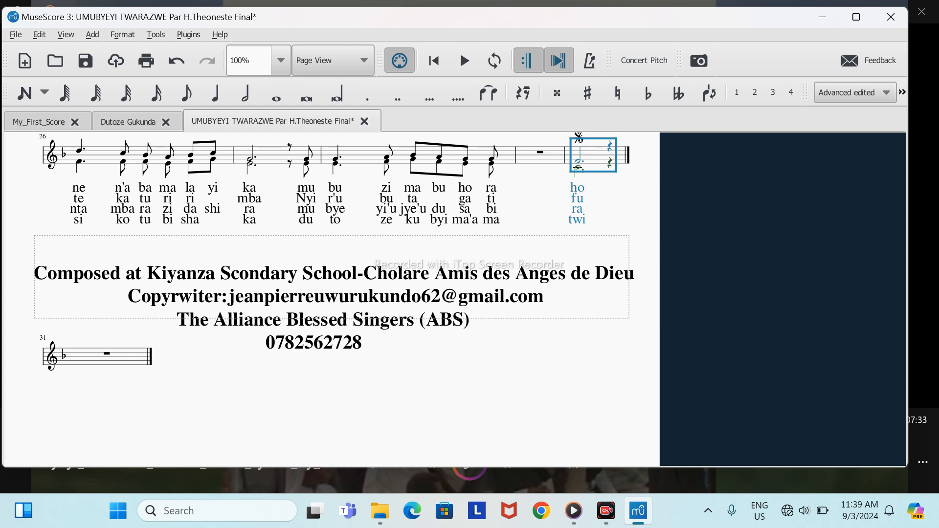
Copy the last sung measure with its four verses of lyrics into the empty measure before it.
{"action": "right_click", "coordinate": [604, 167]}
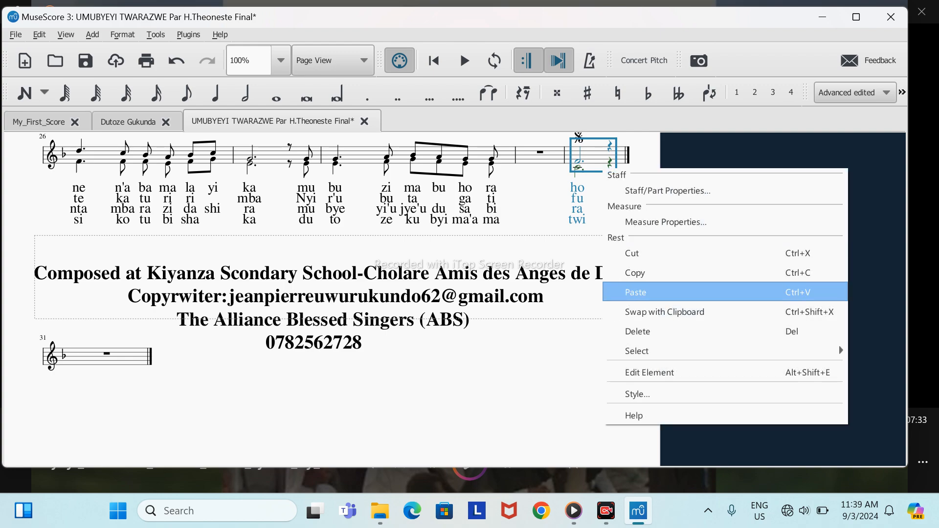
{"action": "left_click", "coordinate": [635, 272]}
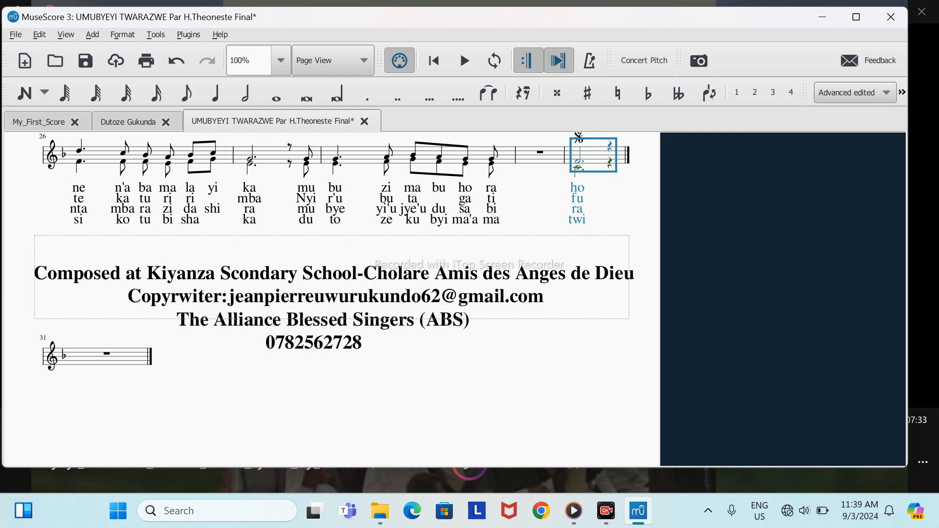
{"action": "left_click", "coordinate": [528, 156]}
{"action": "right_click", "coordinate": [528, 156]}
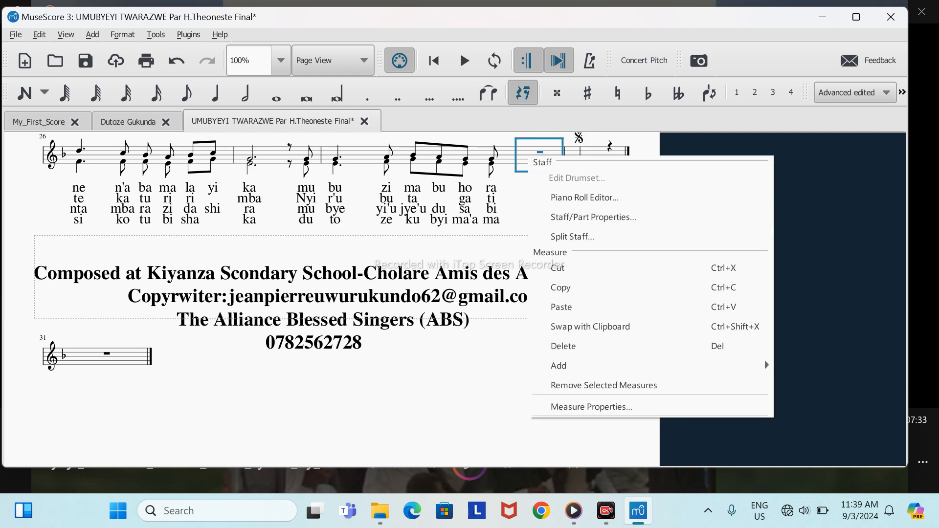
{"action": "left_click", "coordinate": [561, 307]}
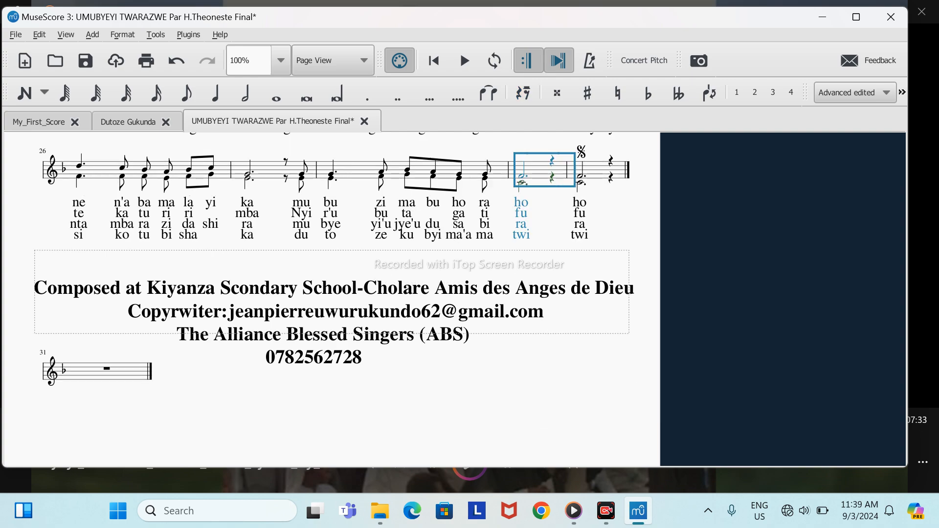
Move the segno sign from the final sung measure back above the end of the pasted measure.
{"action": "left_click", "coordinate": [580, 176]}
{"action": "left_click", "coordinate": [595, 169]}
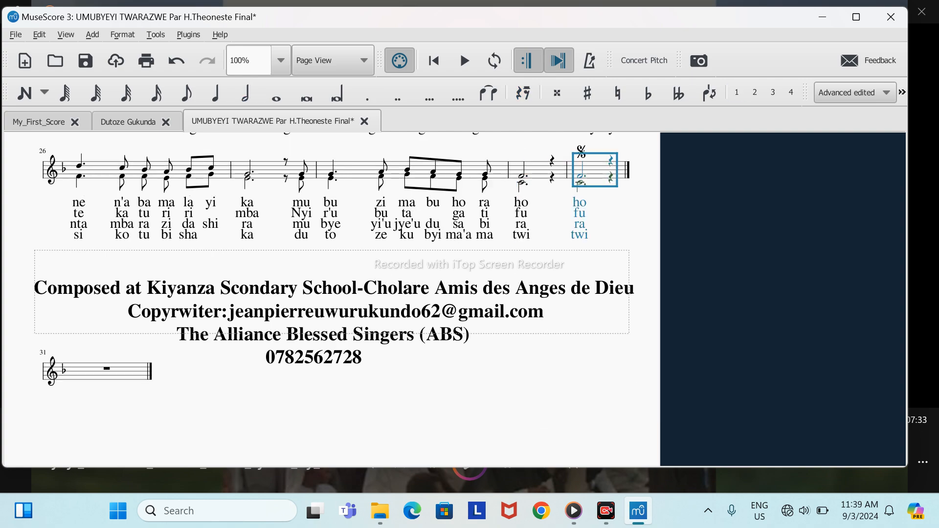
{"action": "left_click", "coordinate": [581, 152]}
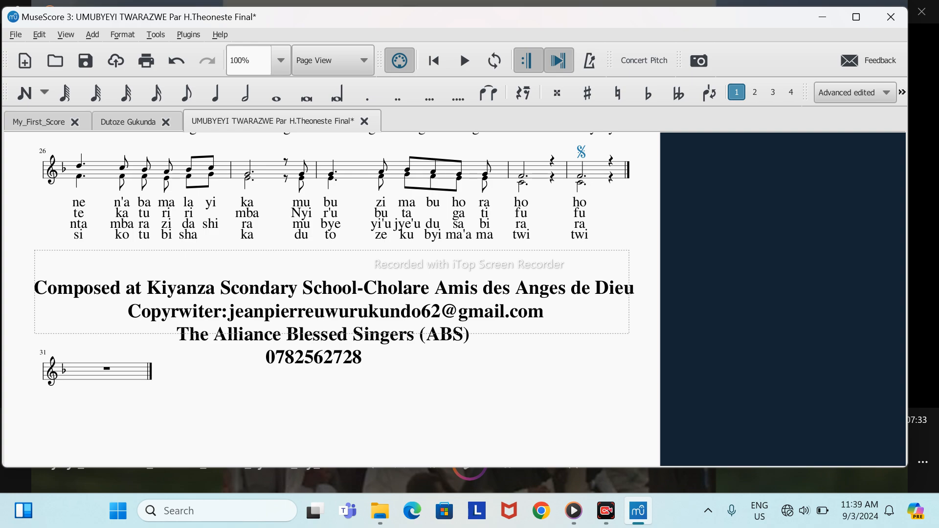
{"action": "left_click_drag", "start_coordinate": [581, 152], "coordinate": [556, 154]}
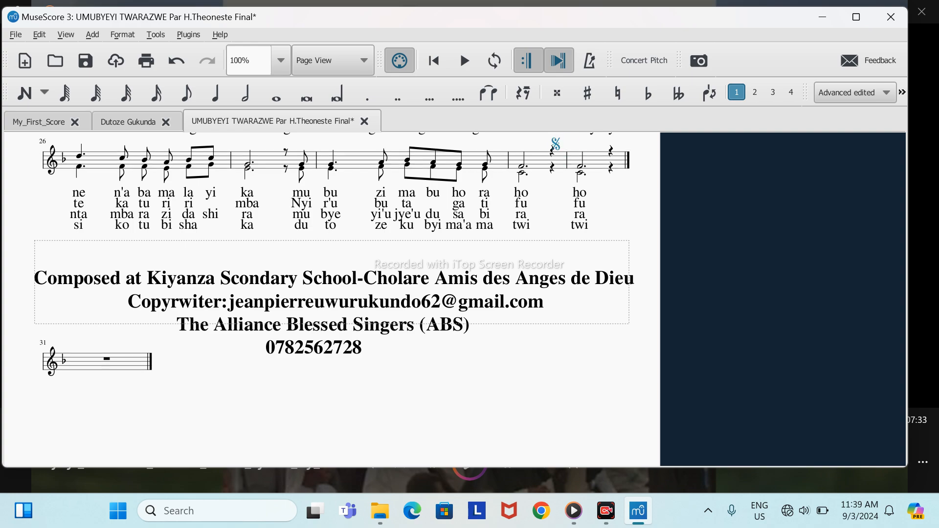
Try removing the duplicated measure above the closing credits, and undo the removal.
{"action": "left_click", "coordinate": [596, 160]}
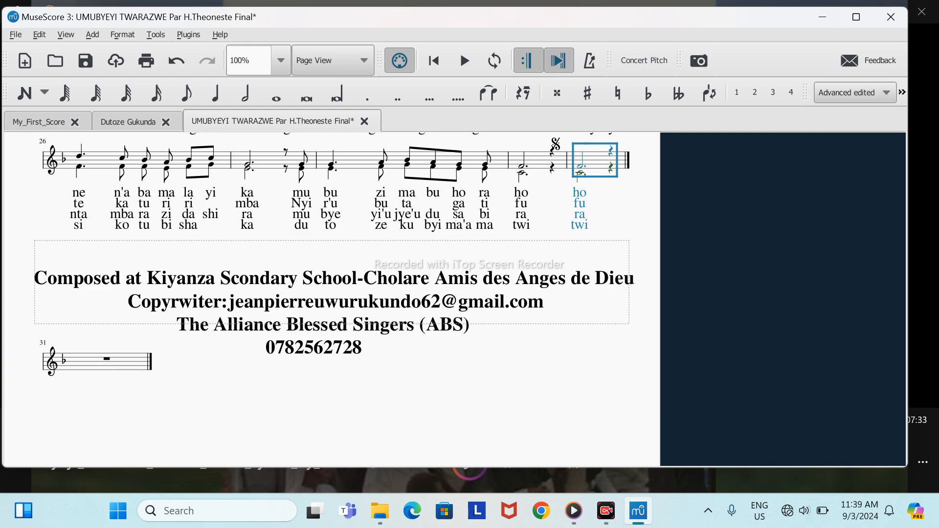
{"action": "key", "text": "ctrl+Delete"}
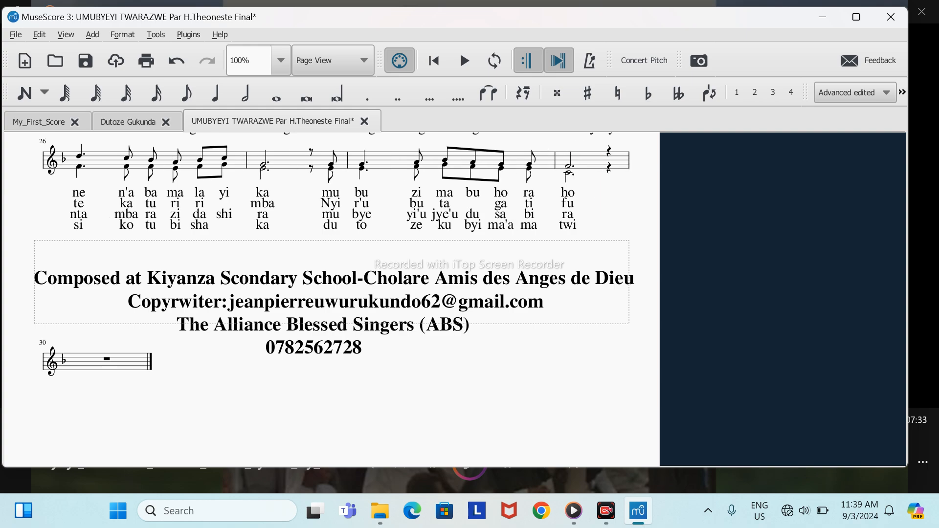
{"action": "left_click", "coordinate": [177, 60]}
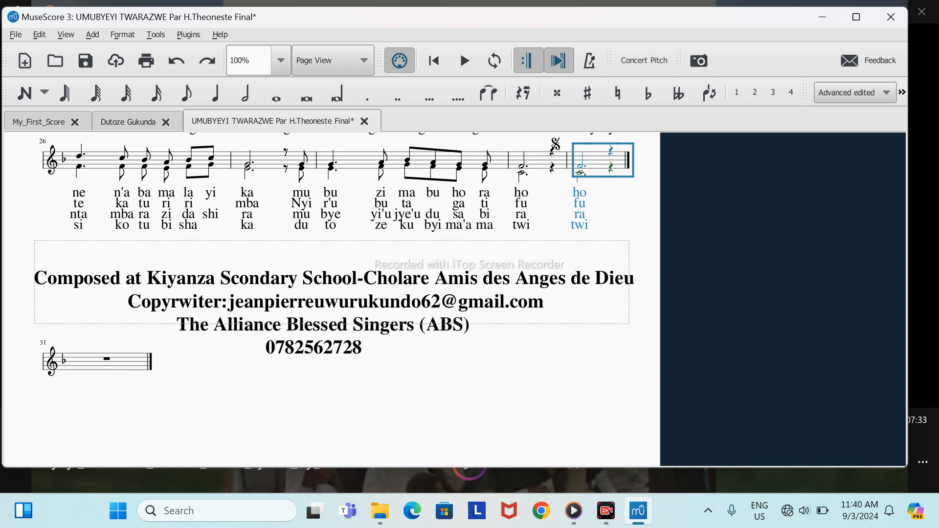
Clear the notes and lyrics from the duplicated measure above the credits and insert a text frame before it.
{"action": "left_click", "coordinate": [596, 159]}
{"action": "key", "text": "Delete"}
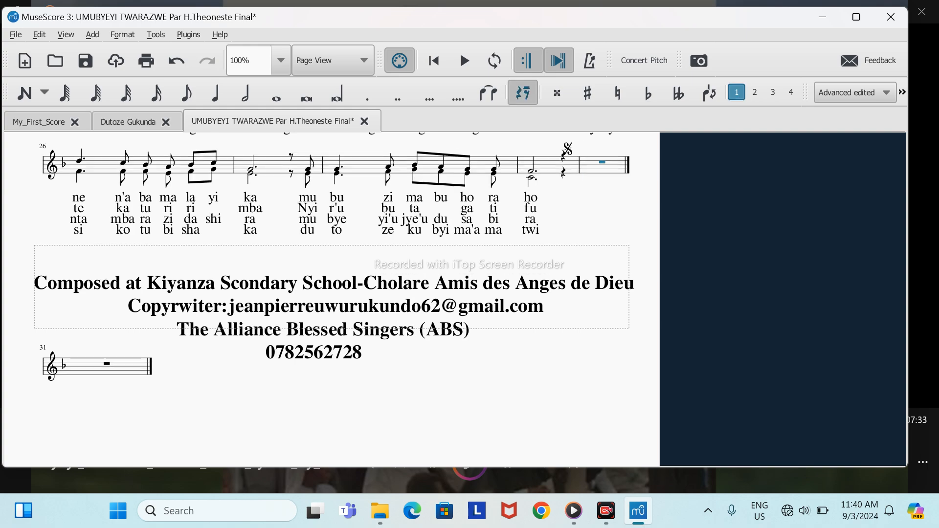
{"action": "left_click", "coordinate": [604, 168]}
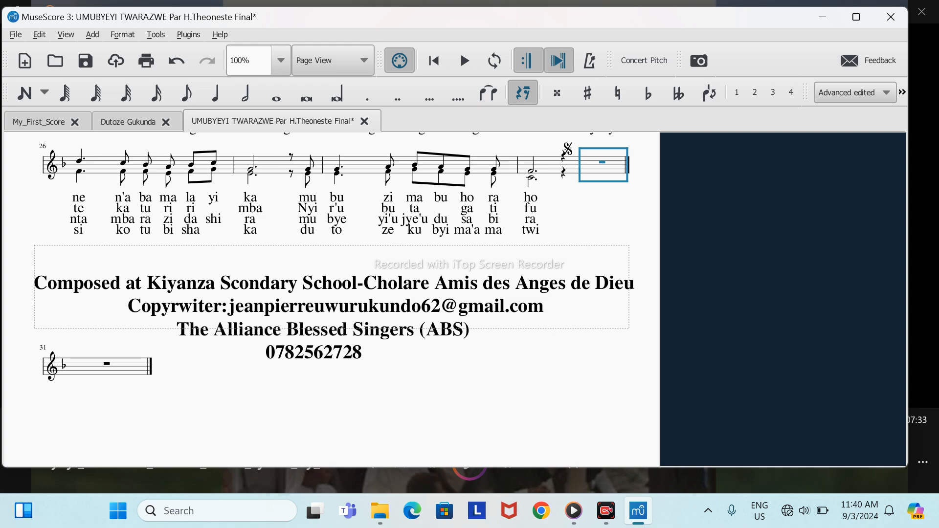
{"action": "key", "text": "alt+a"}
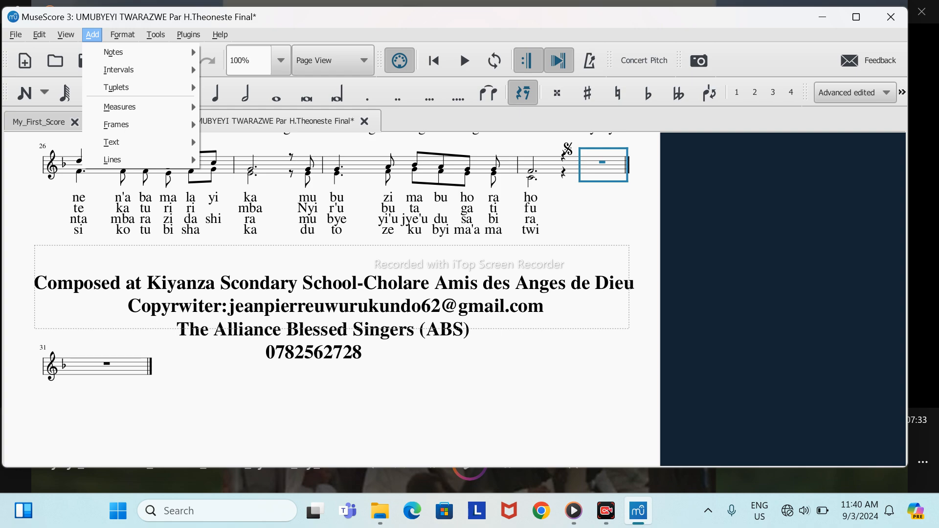
{"action": "mouse_move", "coordinate": [122, 142]}
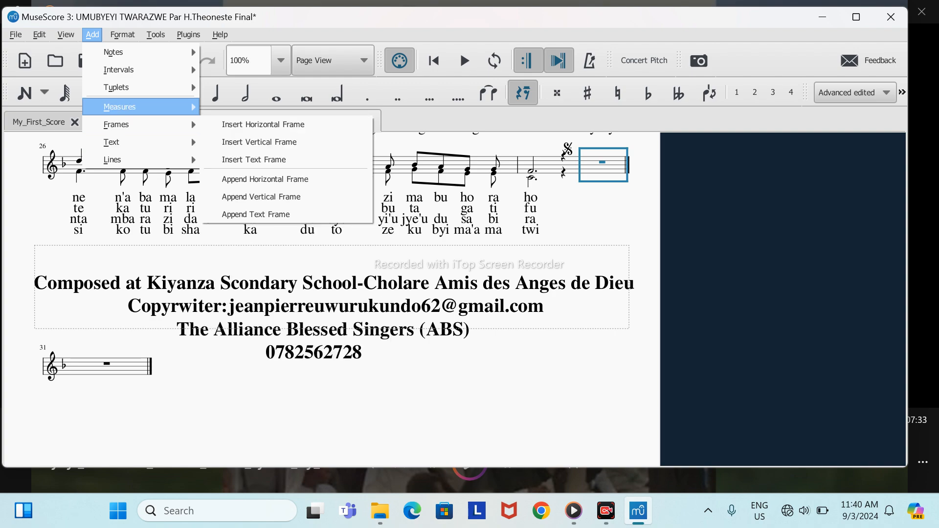
{"action": "mouse_move", "coordinate": [117, 124]}
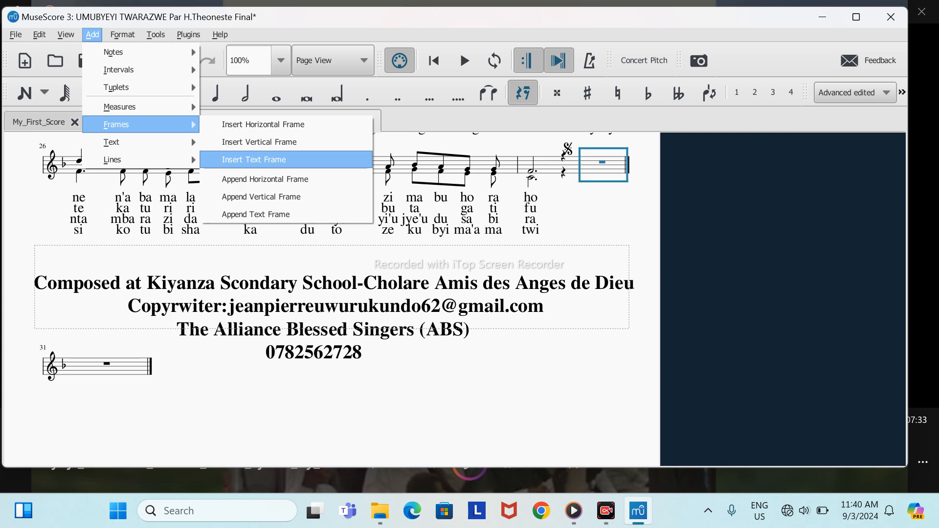
{"action": "key", "text": "Return"}
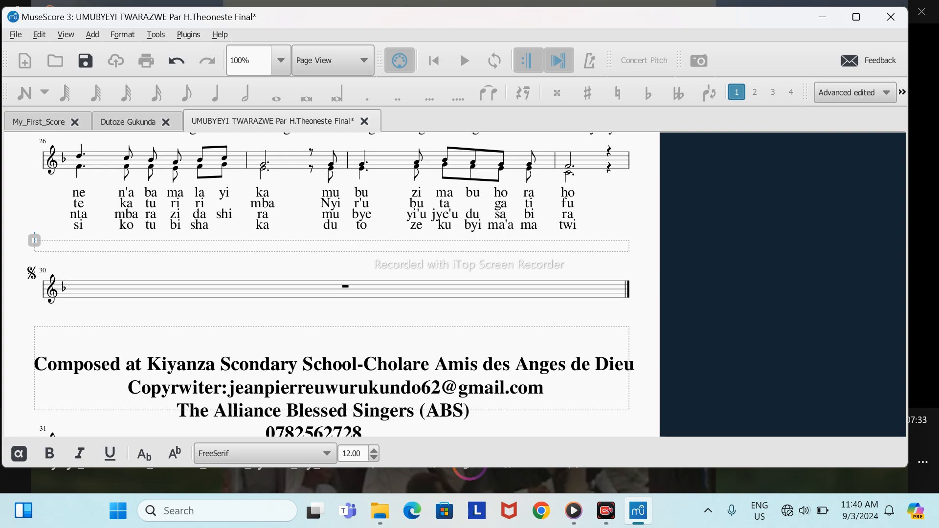
Enter "1. Mariya mubyeyi ......" as the opening line of verse 1 in the text frame.
{"action": "type", "text": "I"}
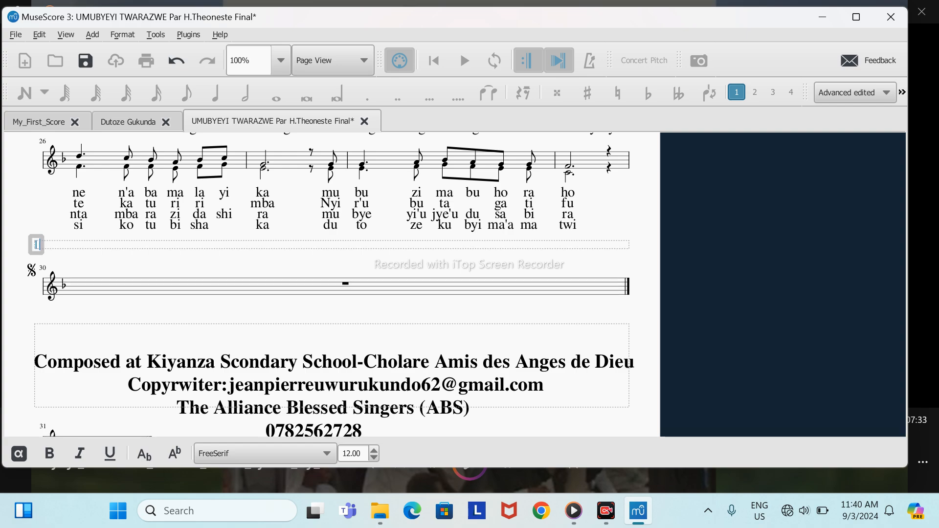
{"action": "type", "text": "."}
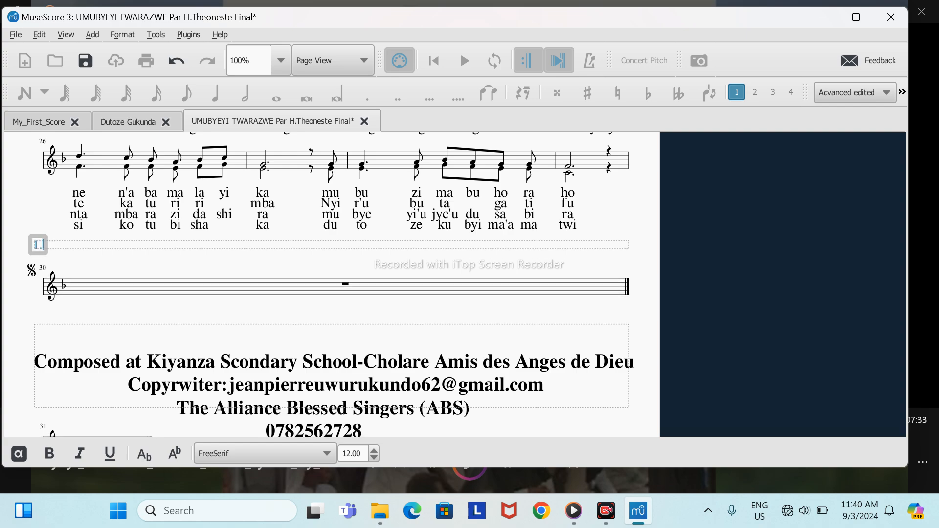
{"action": "type", "text": " M"}
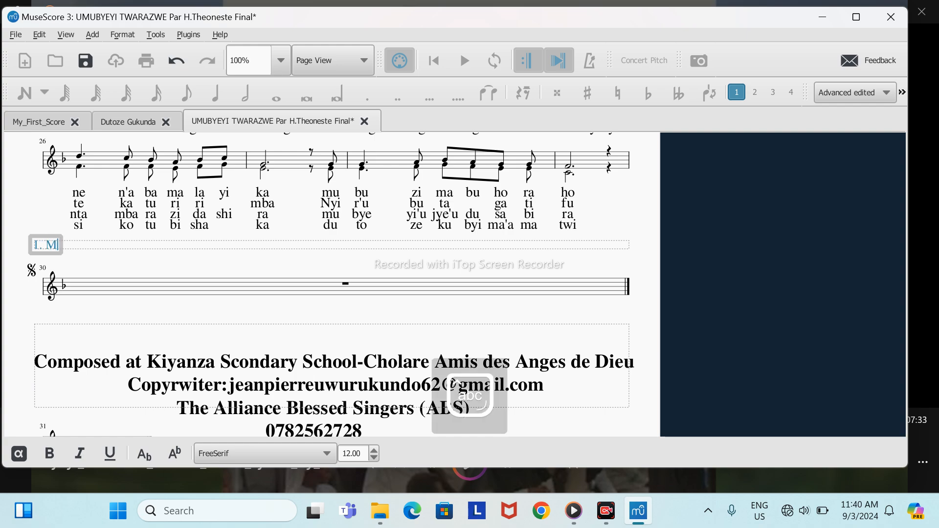
{"action": "type", "text": "ari"}
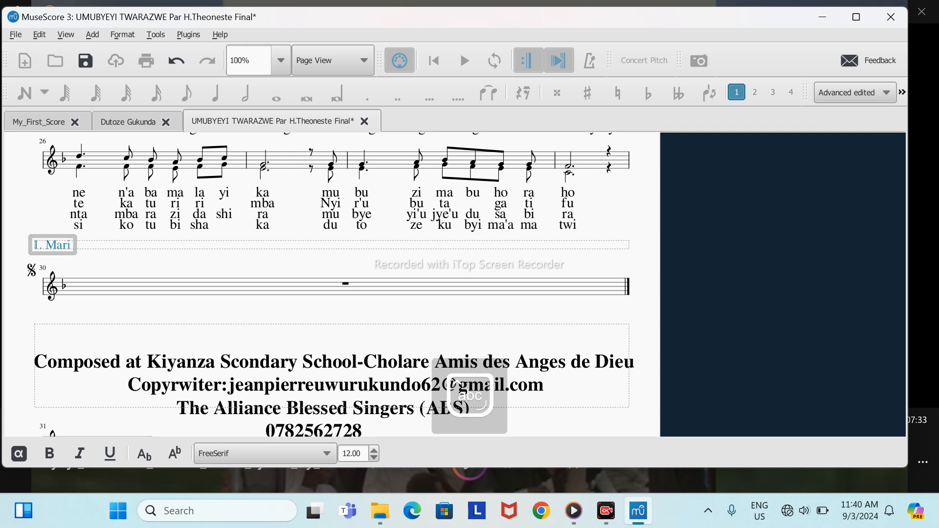
{"action": "type", "text": "ya"}
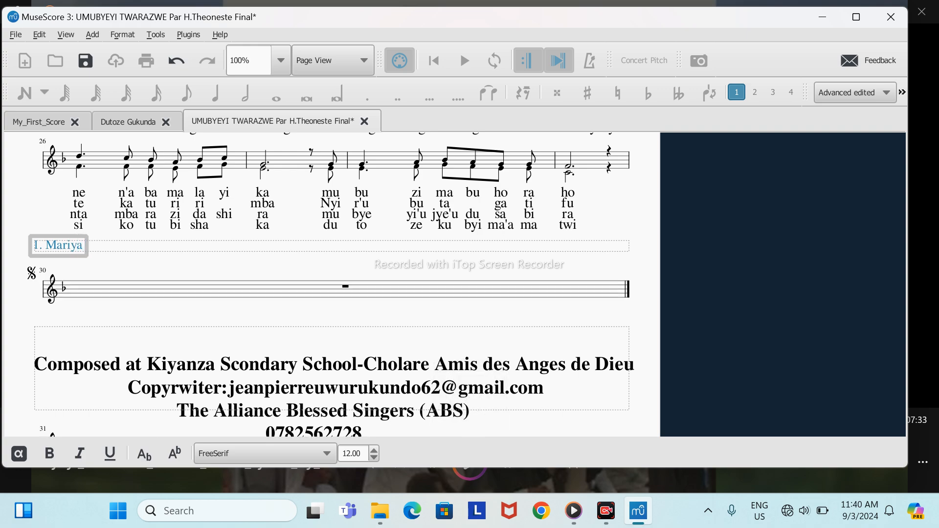
{"action": "type", "text": " muby"}
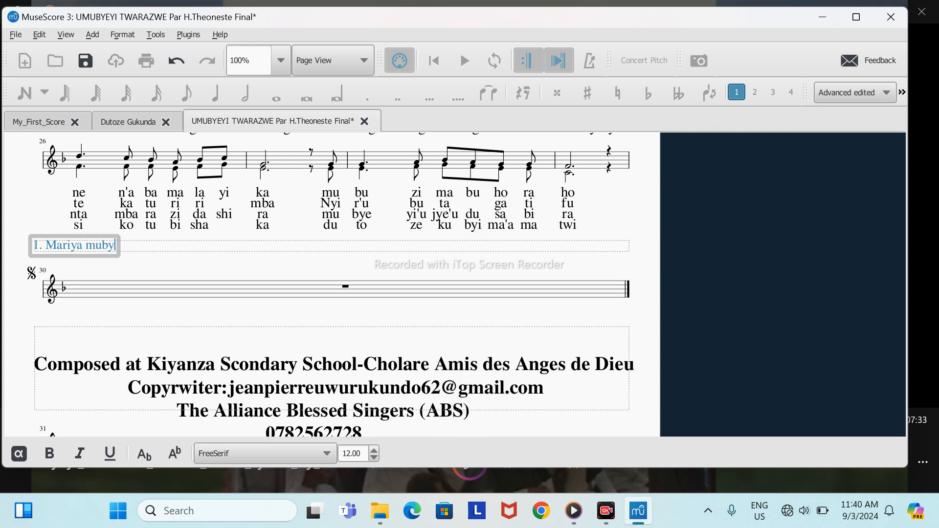
{"action": "type", "text": "eyi ......"}
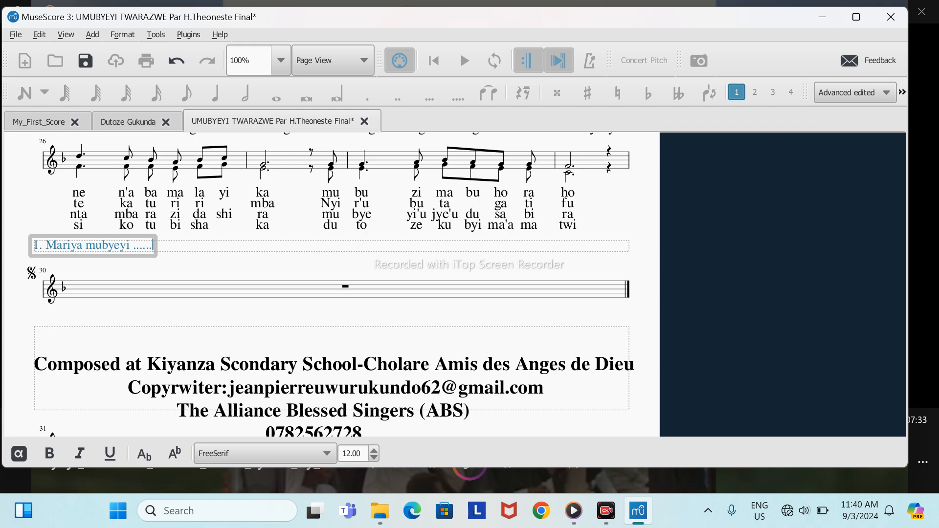
Add three indented placeholder lines to verse 1: "henmjjjkkkkkkl", "jhjkkjjhjkkk" and "jnjjjjjnhhnjnjmm".
{"action": "key", "text": "Return"}
{"action": "key", "text": "BackSpace"}
{"action": "key", "text": "Return"}
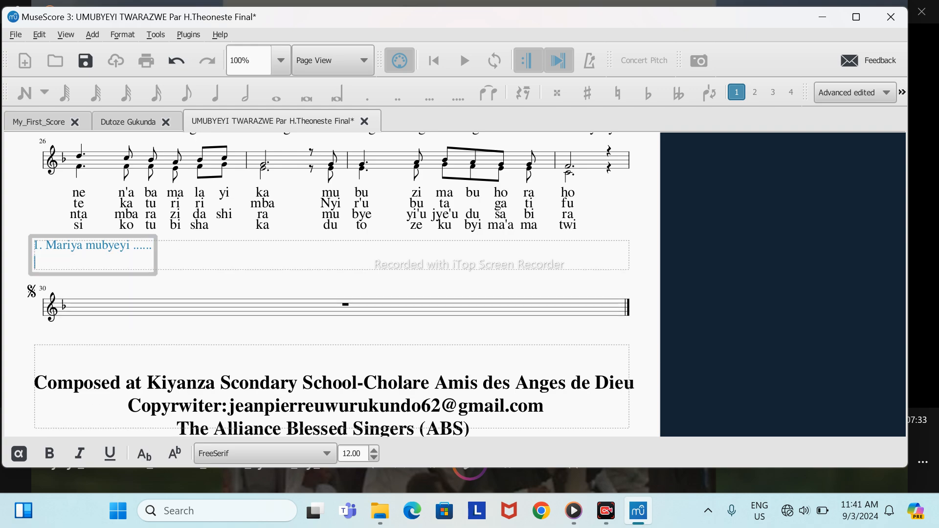
{"action": "type", "text": "he"}
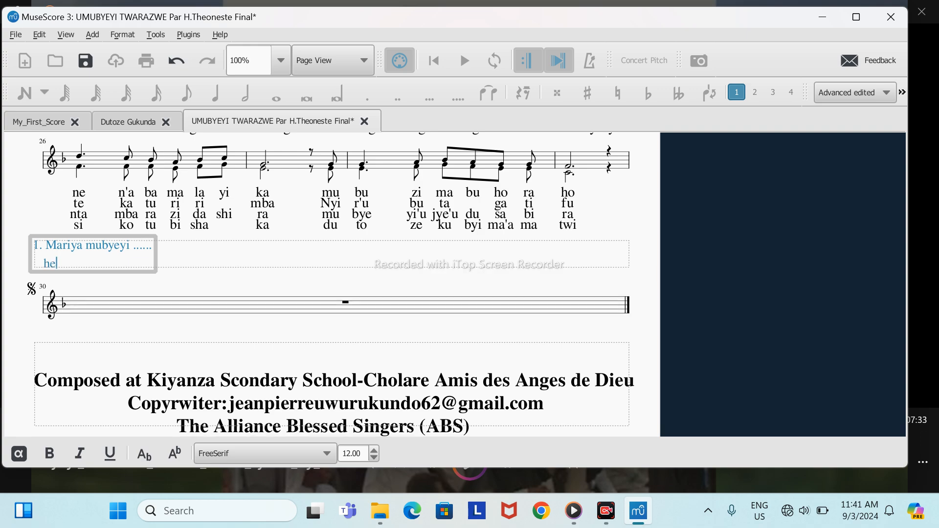
{"action": "type", "text": "nmjjjkkkkkkl"}
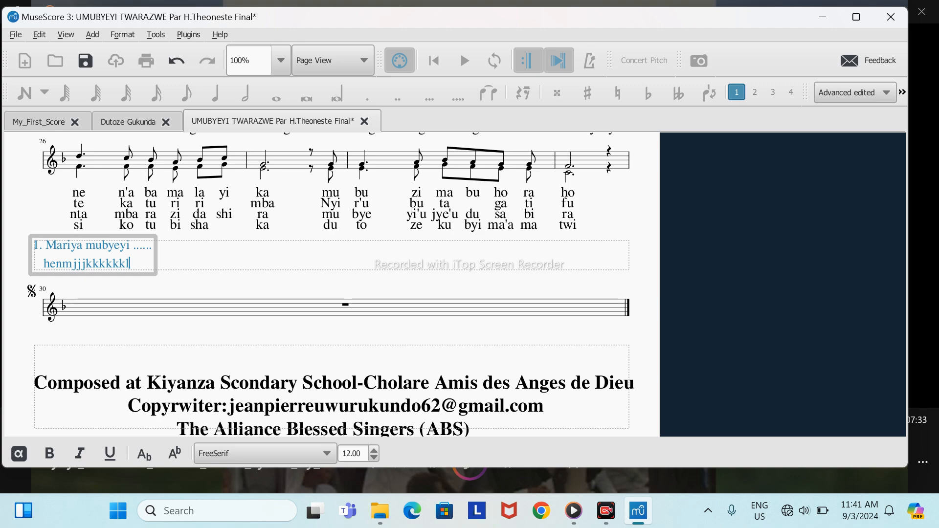
{"action": "key", "text": "Return"}
{"action": "type", "text": "jhjkkjjh"}
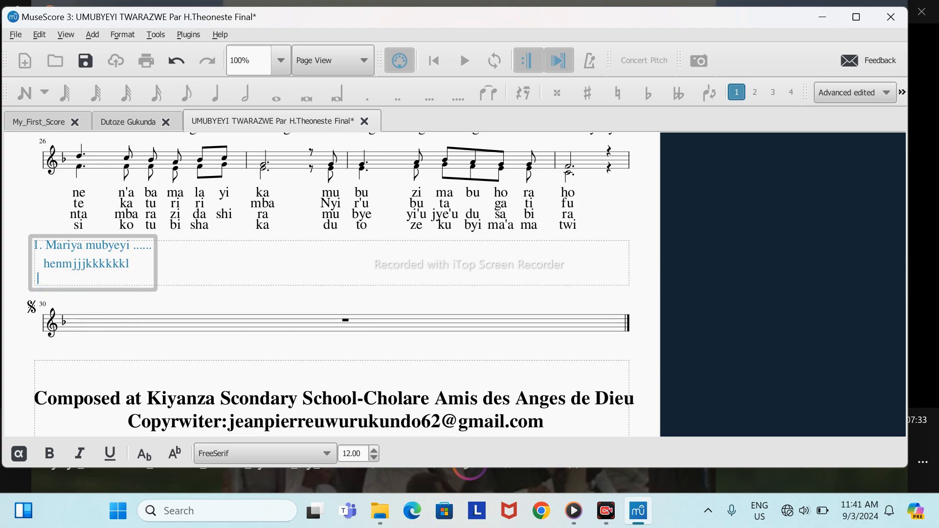
{"action": "type", "text": "jkkk"}
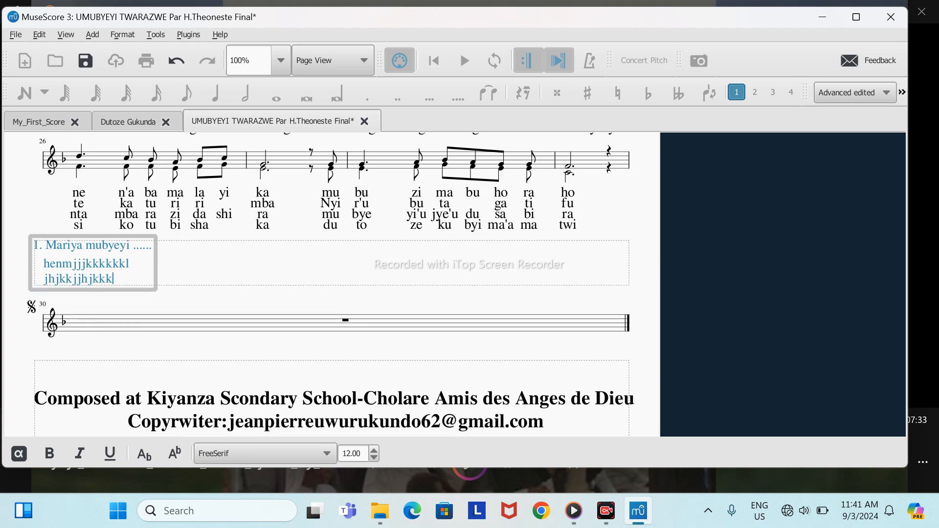
{"action": "key", "text": "Return"}
{"action": "type", "text": "nn"}
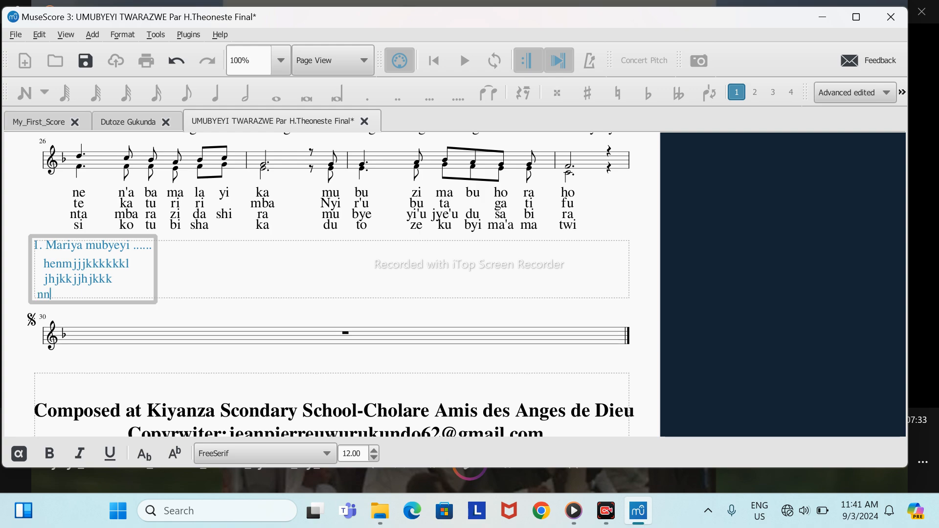
{"action": "key", "text": "BackSpace"}
{"action": "key", "text": "BackSpace"}
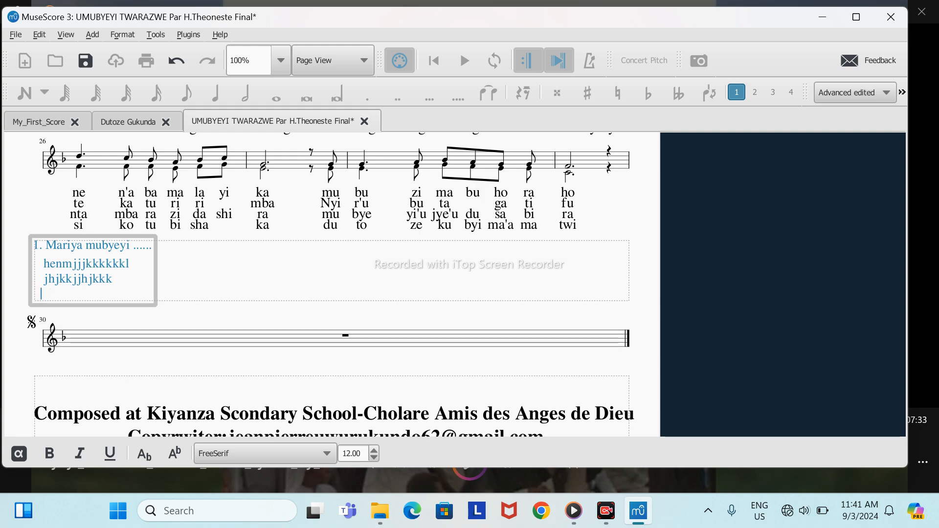
{"action": "type", "text": "jnjjjjjnhhnjnjmm"}
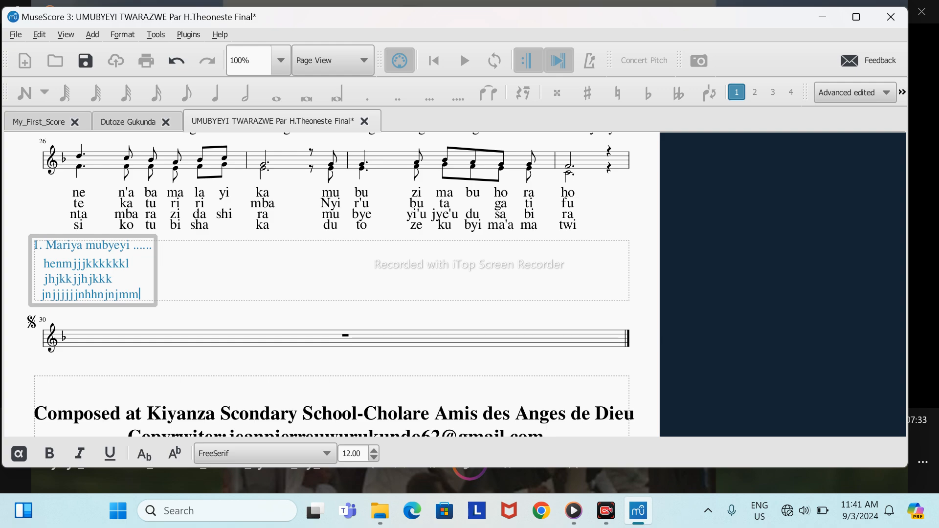
Leave a blank line and add verse 2 with the placeholder lines "2.vghjkkkjkkkllk", "jiioooooihggjjkk" and "njjkkklkkllllll".
{"action": "key", "text": "Return"}
{"action": "key", "text": "Return"}
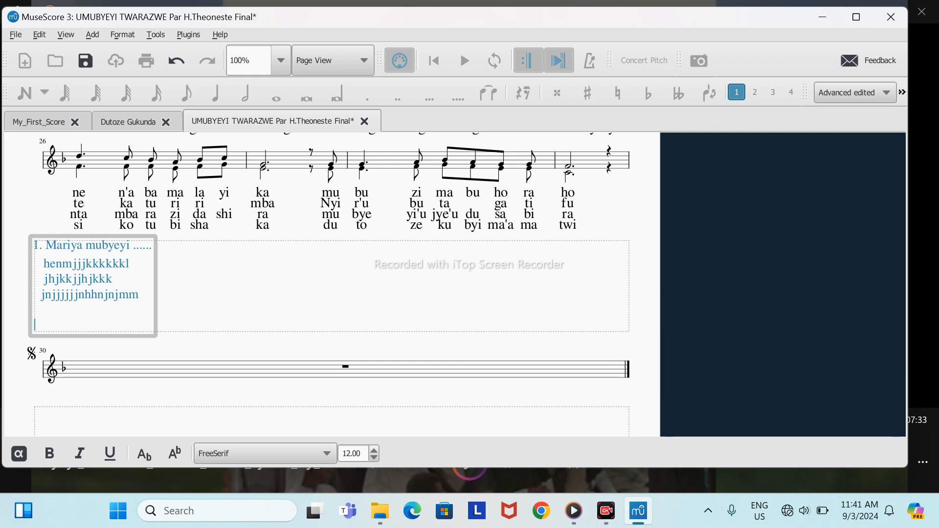
{"action": "type", "text": "2"}
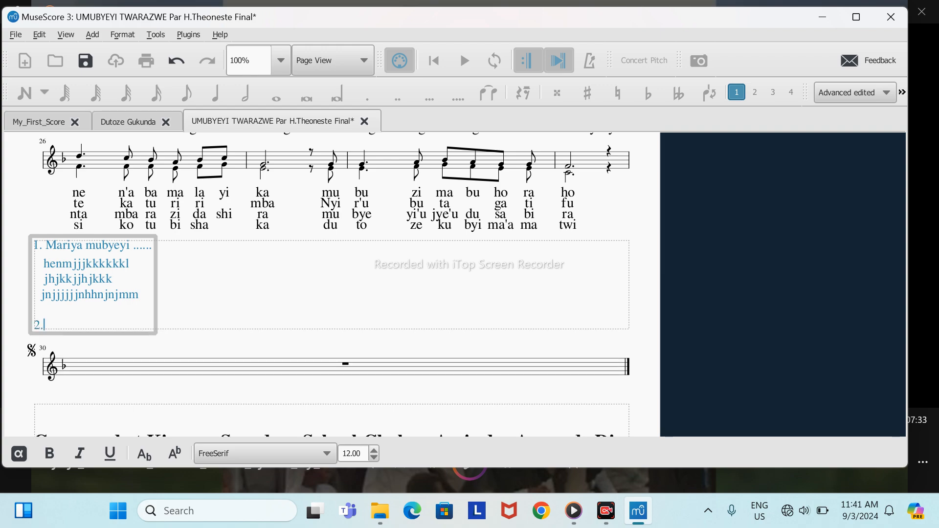
{"action": "type", "text": ".vghjkkkjkkkllk"}
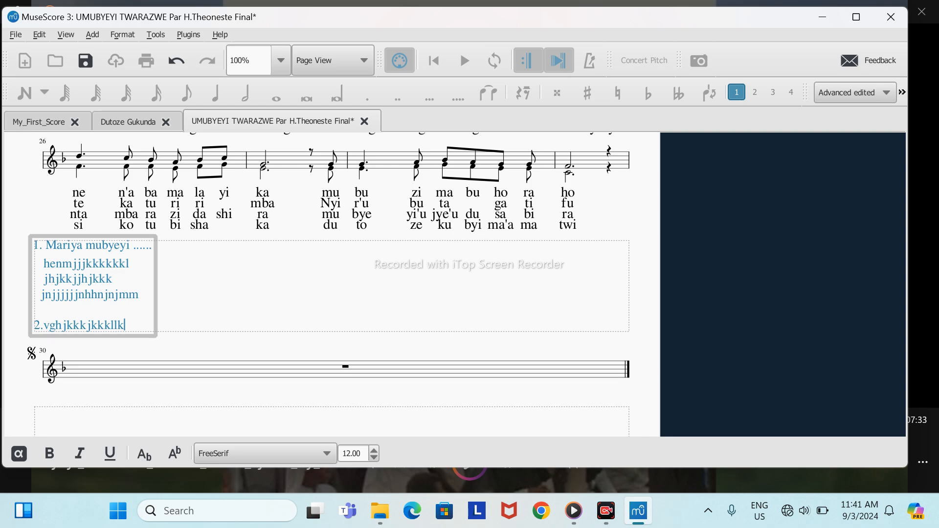
{"action": "key", "text": "Return"}
{"action": "type", "text": "jiiooooo"}
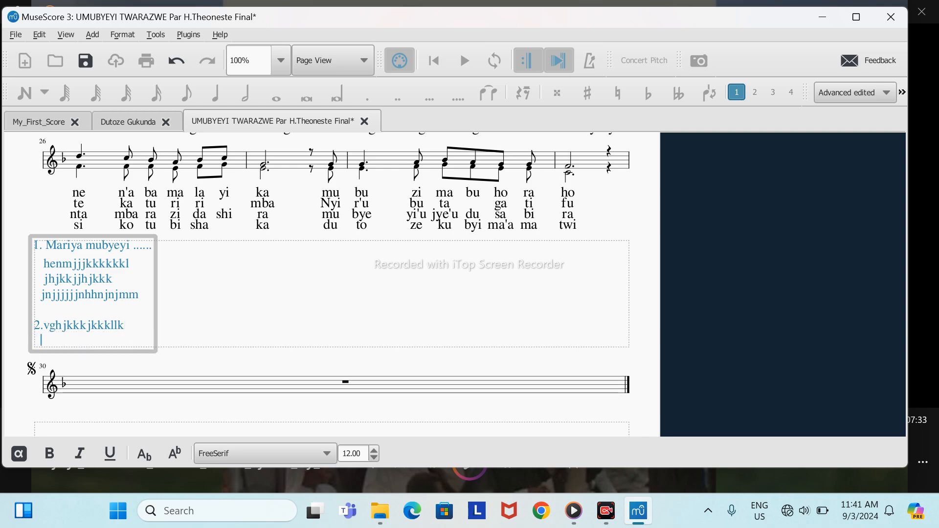
{"action": "type", "text": "oih"}
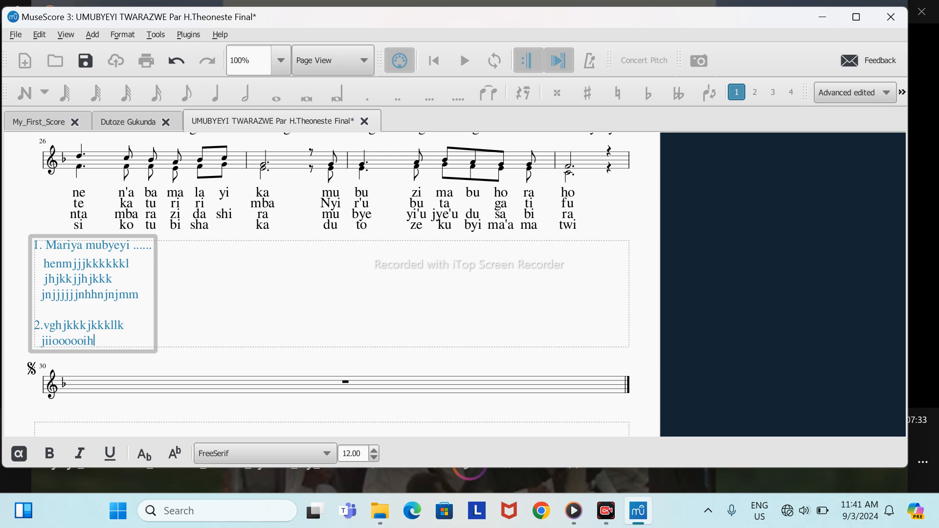
{"action": "type", "text": "ggjjkk"}
{"action": "key", "text": "Return"}
{"action": "type", "text": "n"}
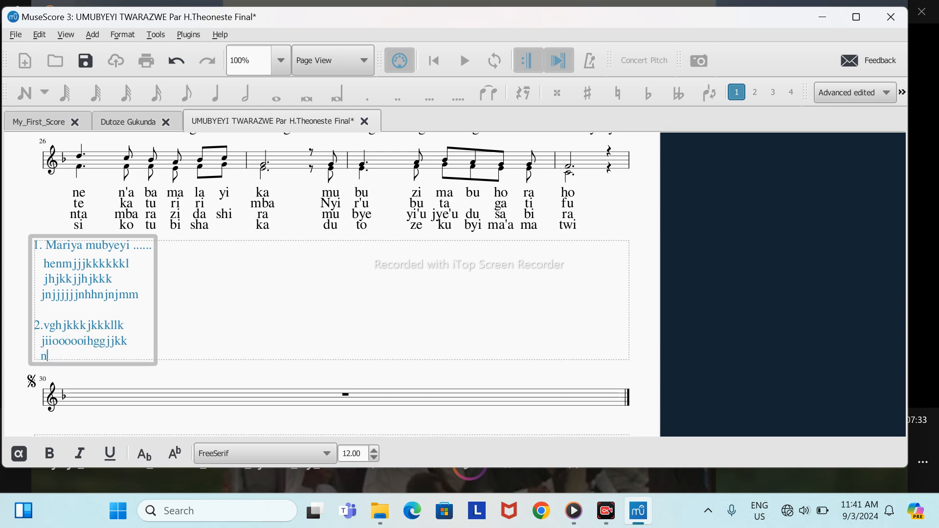
{"action": "type", "text": "jjkkklkkllllll"}
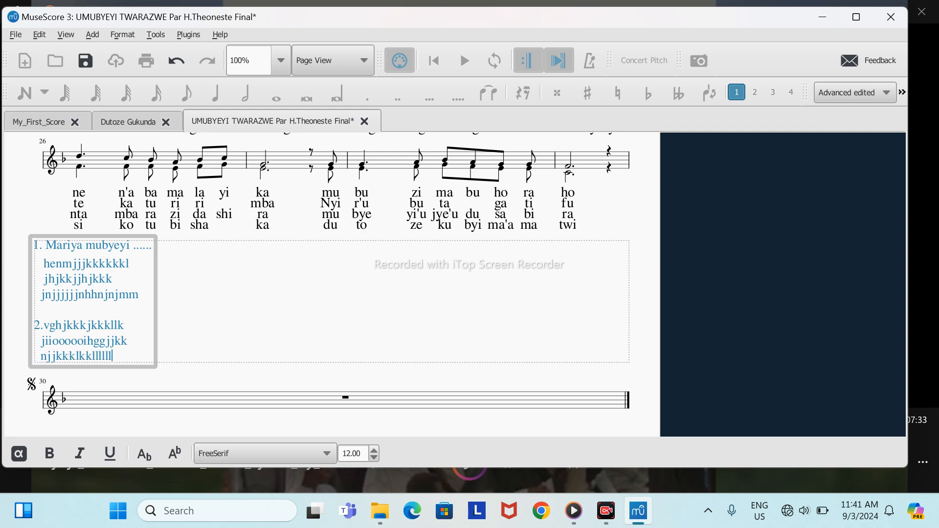
Start verse 3 in a second column beside verse 1's opening line with "3.mkjhhdjkjjhhjkklkllll".
{"action": "left_click", "coordinate": [130, 263]}
{"action": "left_click", "coordinate": [35, 247]}
{"action": "left_click", "coordinate": [149, 245]}
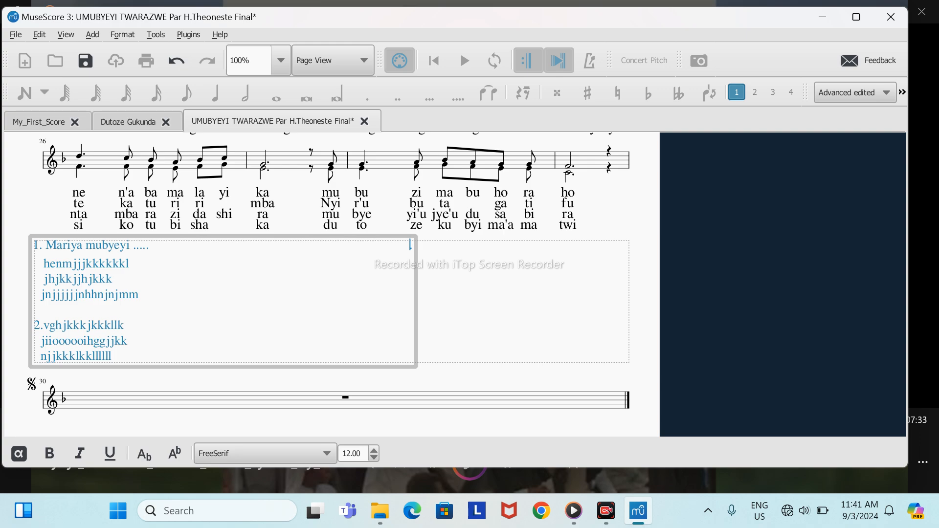
{"action": "type", "text": "3.mkjhhdjkjj"}
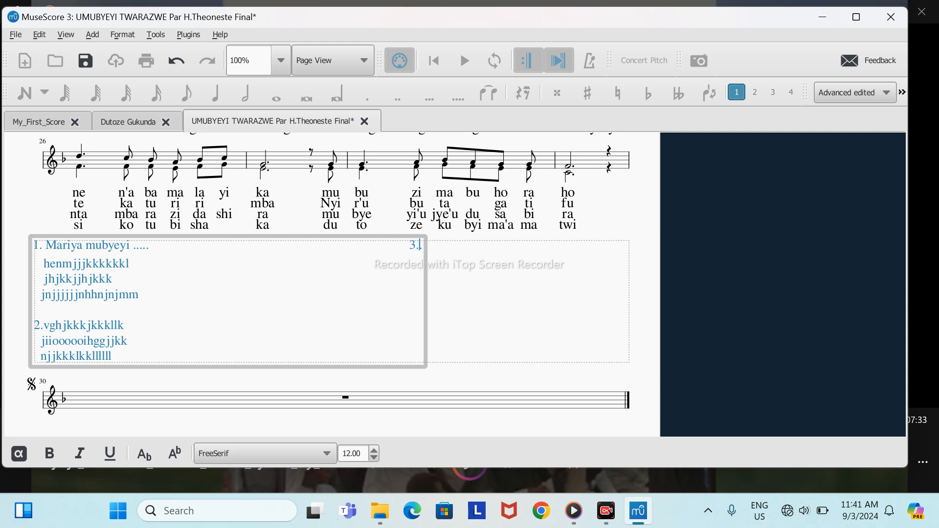
{"action": "type", "text": "hhjkklkllll"}
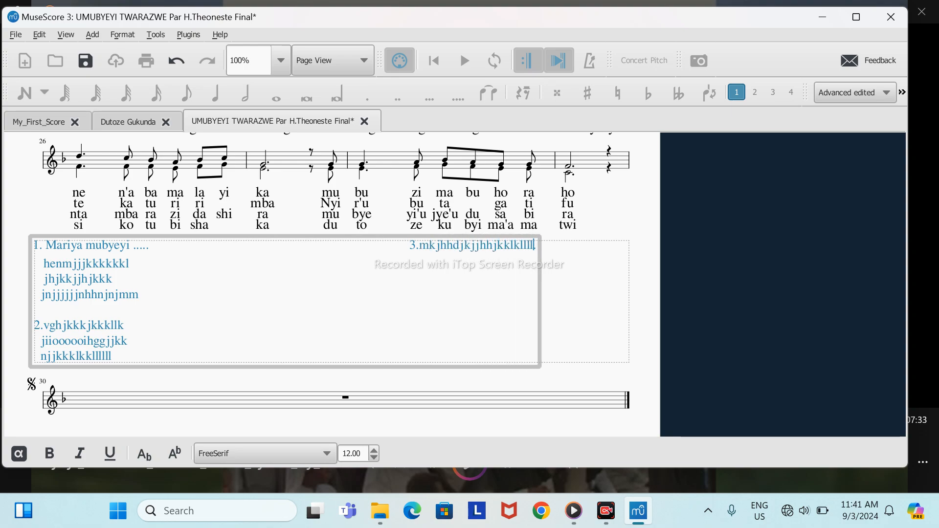
Continue verse 3 with "yujjjjkkklllllkjhhhjjjjj" and "hujjiikkikkllllokj", aligned in the second column beside verse 1's second and third lines.
{"action": "left_click", "coordinate": [129, 263]}
{"action": "key", "text": "BackSpace"}
{"action": "key", "text": "BackSpace"}
{"action": "type", "text": "yujjjjkkklllll"}
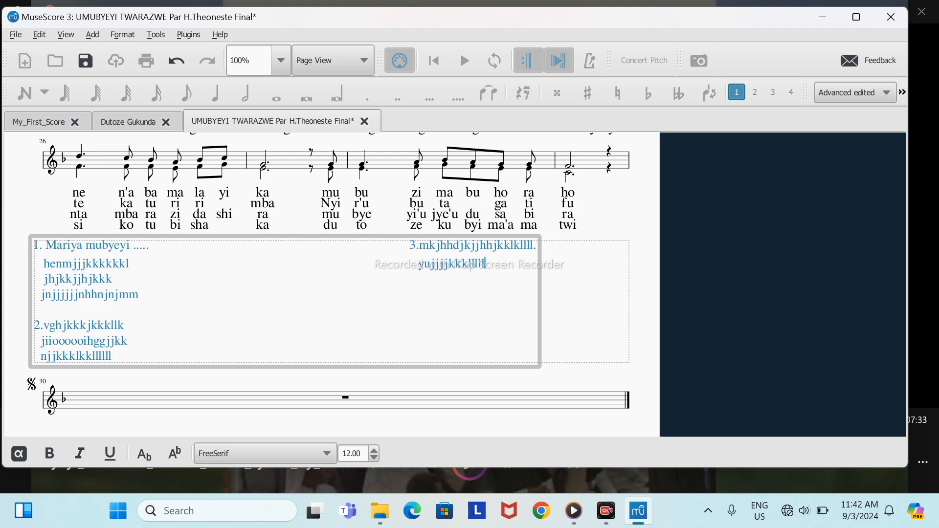
{"action": "type", "text": "kjhhhjjjjj"}
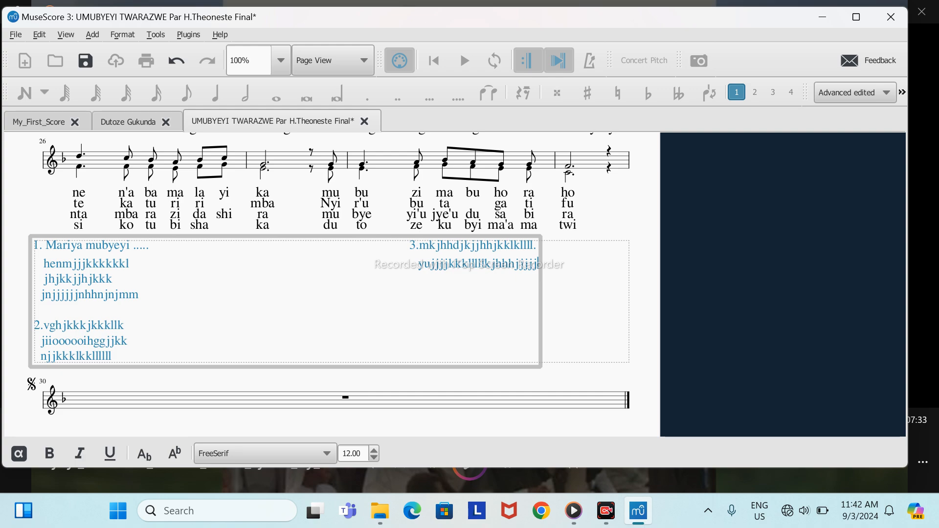
{"action": "left_click", "coordinate": [113, 278]}
{"action": "type", "text": "hujjiikkikkllllokj"}
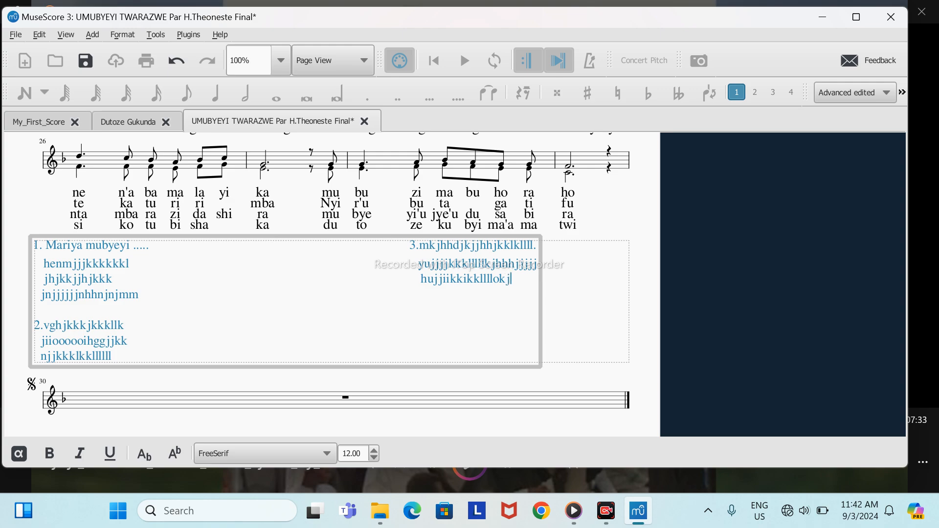
Shorten verse 1's last line to "jnjjjjjnhh" and add verse 3's last line "hjjhjjkkwhhhjkjkkkjk" beside it in the second column.
{"action": "key", "text": "Down"}
{"action": "type", "text": "nnnnnnnnnnnnnnnnnn"}
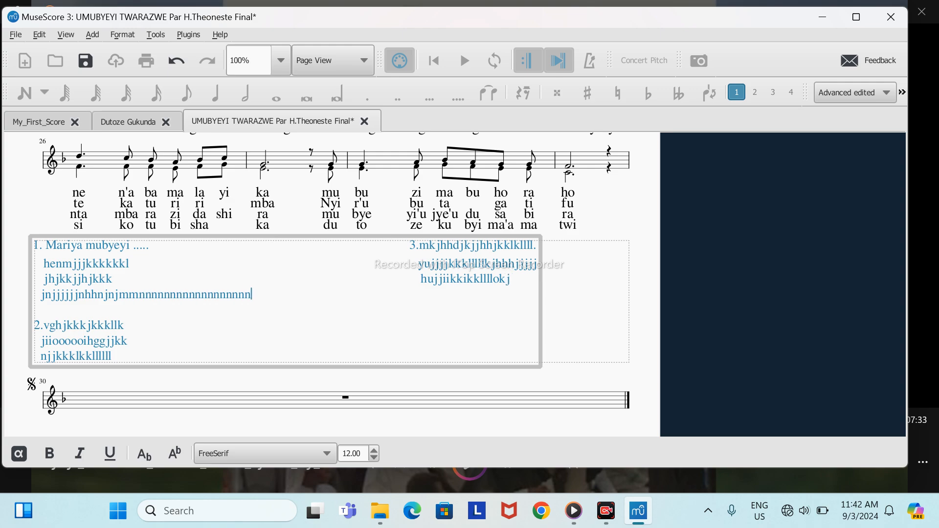
{"action": "key", "text": "BackSpace"}
{"action": "key", "text": "BackSpace"}
{"action": "key", "text": "BackSpace"}
{"action": "key", "text": "BackSpace"}
{"action": "key", "text": "BackSpace"}
{"action": "key", "text": "BackSpace"}
{"action": "key", "text": "BackSpace"}
{"action": "key", "text": "BackSpace"}
{"action": "key", "text": "BackSpace"}
{"action": "key", "text": "BackSpace"}
{"action": "key", "text": "BackSpace"}
{"action": "key", "text": "BackSpace"}
{"action": "key", "text": "BackSpace"}
{"action": "key", "text": "BackSpace"}
{"action": "key", "text": "BackSpace"}
{"action": "key", "text": "BackSpace"}
{"action": "key", "text": "BackSpace"}
{"action": "key", "text": "BackSpace"}
{"action": "key", "text": "BackSpace"}
{"action": "key", "text": "BackSpace"}
{"action": "key", "text": "BackSpace"}
{"action": "key", "text": "BackSpace"}
{"action": "key", "text": "BackSpace"}
{"action": "key", "text": "BackSpace"}
{"action": "key", "text": "BackSpace"}
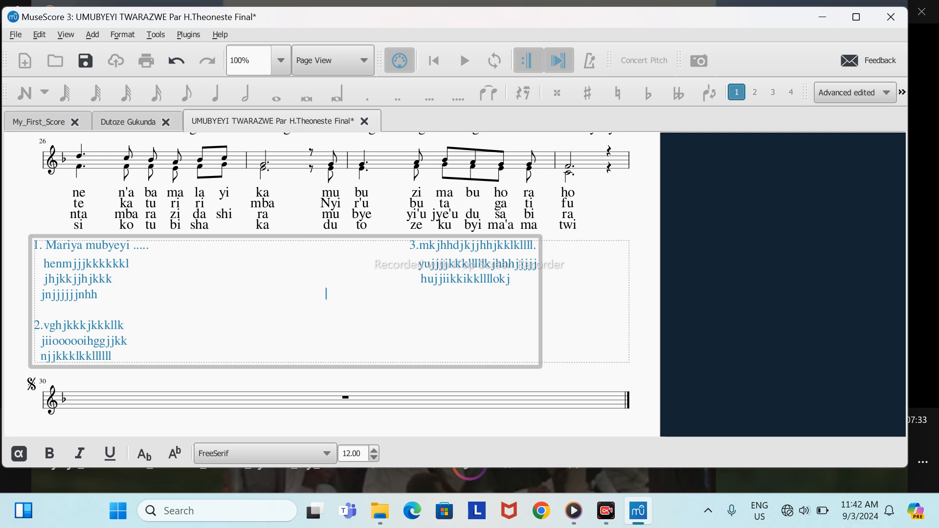
{"action": "type", "text": "hjjhjjkkwhh"}
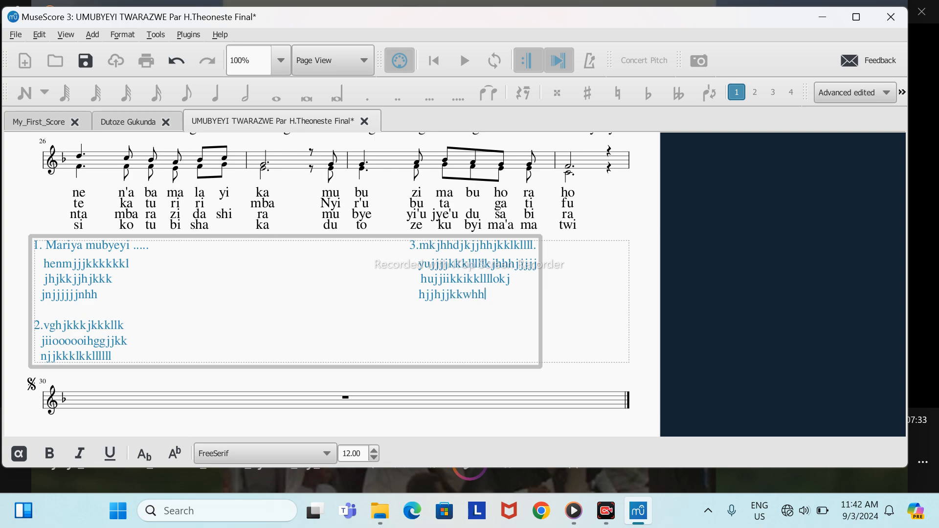
{"action": "type", "text": "hjkjkkkjk"}
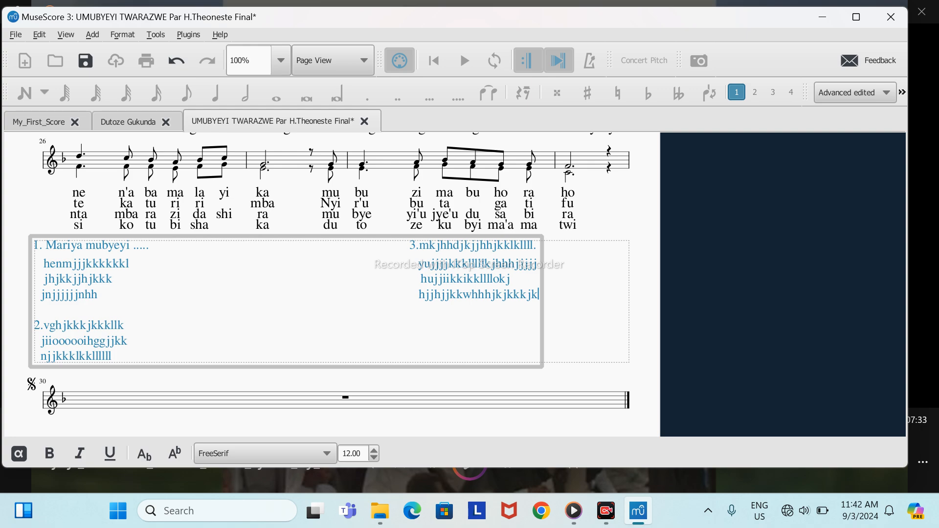
Add verse 4 in the second column beside verse 2 with the lines "4.jjhjkljhjkghjkol", "rtyuioiuytffgiiu" and "hgjkhvjhkk".
{"action": "left_click", "coordinate": [125, 326]}
{"action": "type", "text": "4.jjhjkljhjkghjkol"}
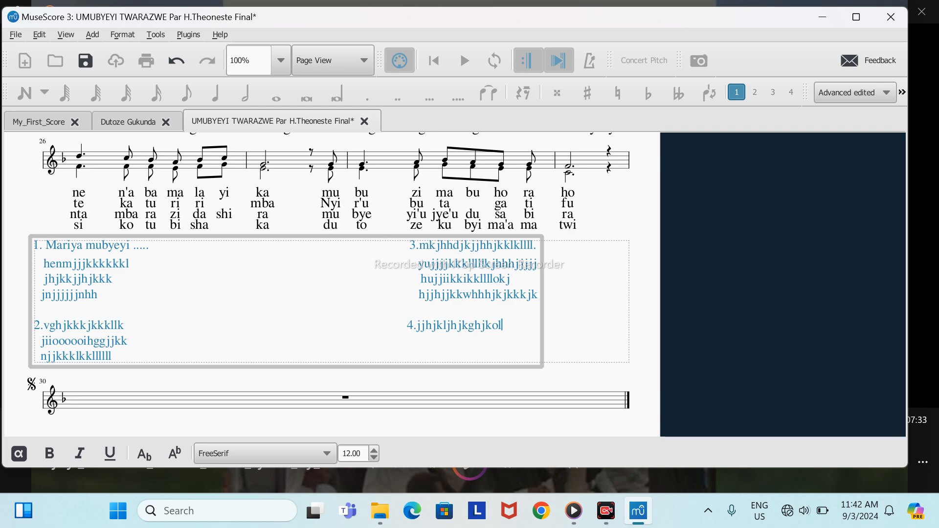
{"action": "key", "text": "Down"}
{"action": "type", "text": "rtyuioiuytffgiiu"}
{"action": "key", "text": "Down"}
{"action": "type", "text": "bh                                                                  "}
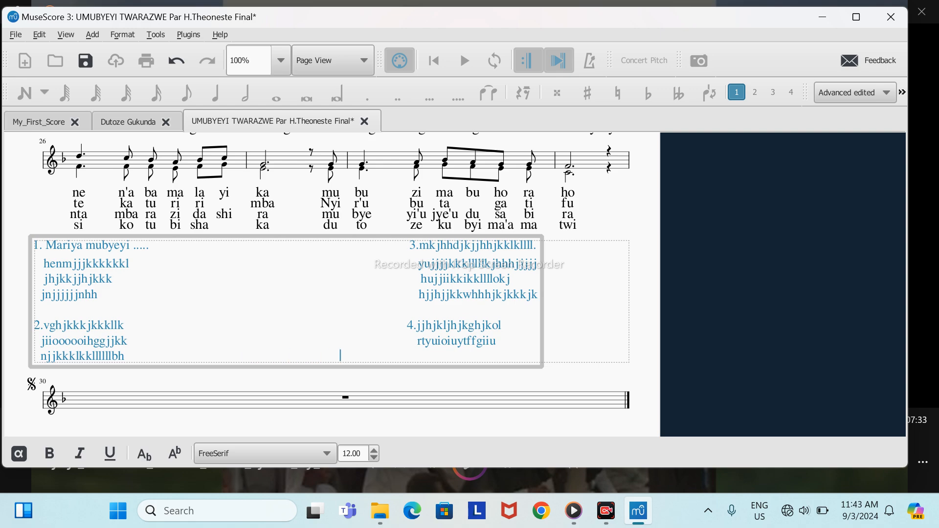
{"action": "type", "text": "                                          hgjkhvjhkk"}
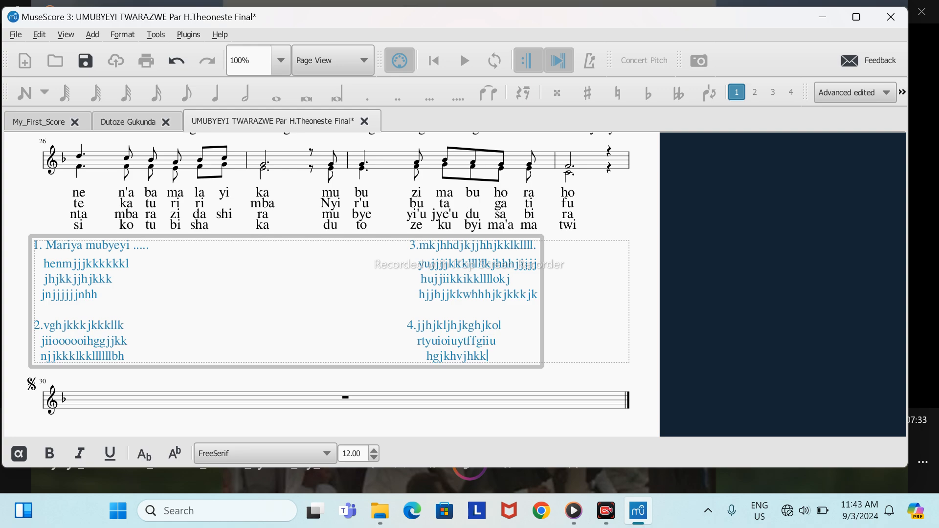
Leave the verse text and examine the finished two-column layout of the four verses with the neighbouring pages.
{"action": "scroll", "coordinate": [455, 285], "scroll_direction": "down", "scroll_amount": 2}
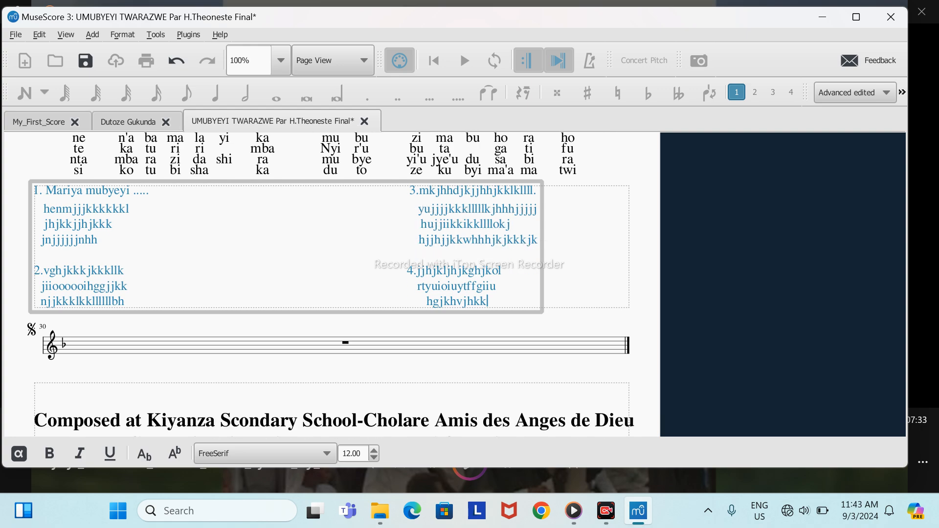
{"action": "scroll", "coordinate": [455, 284], "scroll_direction": "up", "scroll_amount": 1}
{"action": "scroll", "coordinate": [455, 284], "scroll_direction": "left", "scroll_amount": 2}
{"action": "scroll", "coordinate": [455, 284], "scroll_direction": "left", "scroll_amount": 4}
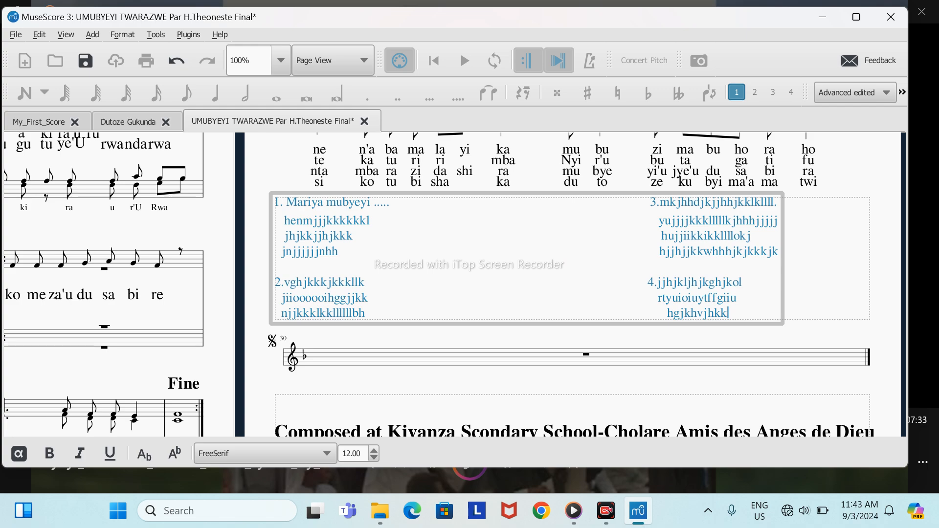
{"action": "scroll", "coordinate": [455, 285], "scroll_direction": "right", "scroll_amount": 4}
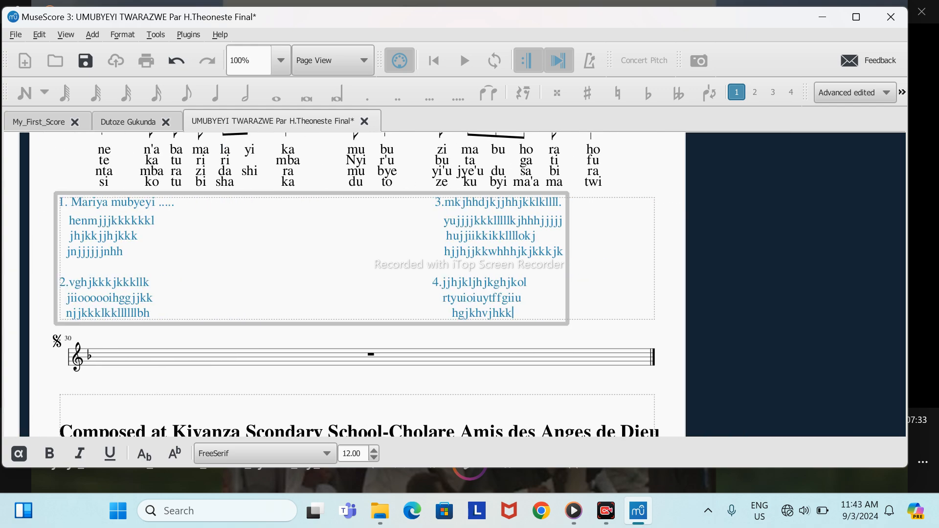
{"action": "key", "text": "Escape"}
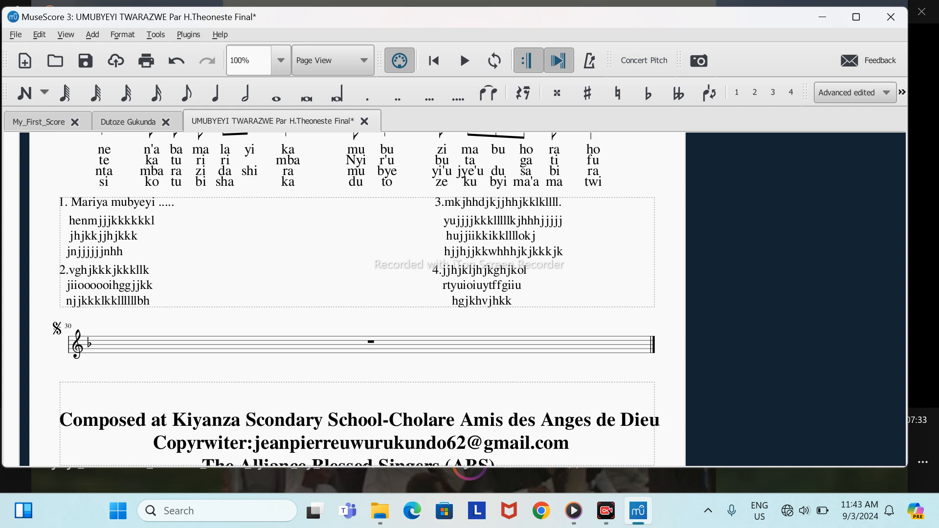
{"action": "scroll", "coordinate": [430, 298], "scroll_direction": "left", "scroll_amount": 15}
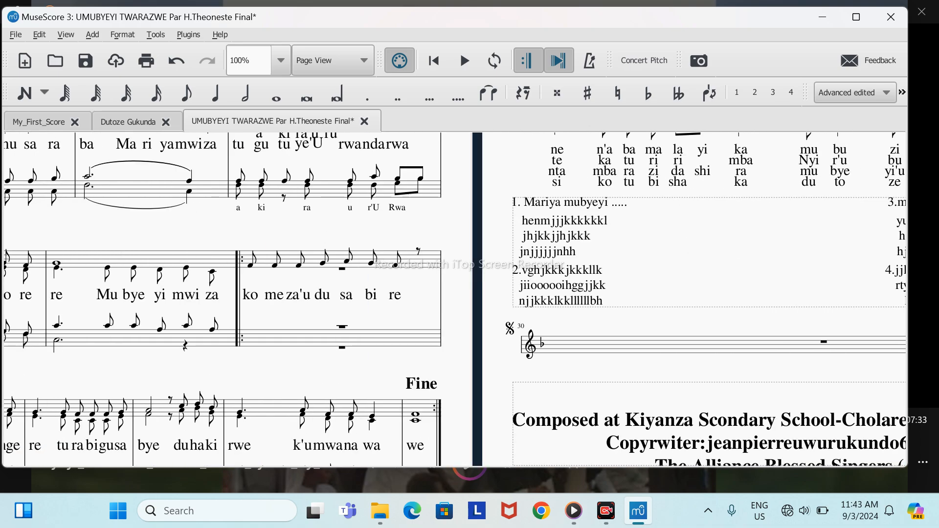
{"action": "scroll", "coordinate": [513, 299], "scroll_direction": "right", "scroll_amount": 6}
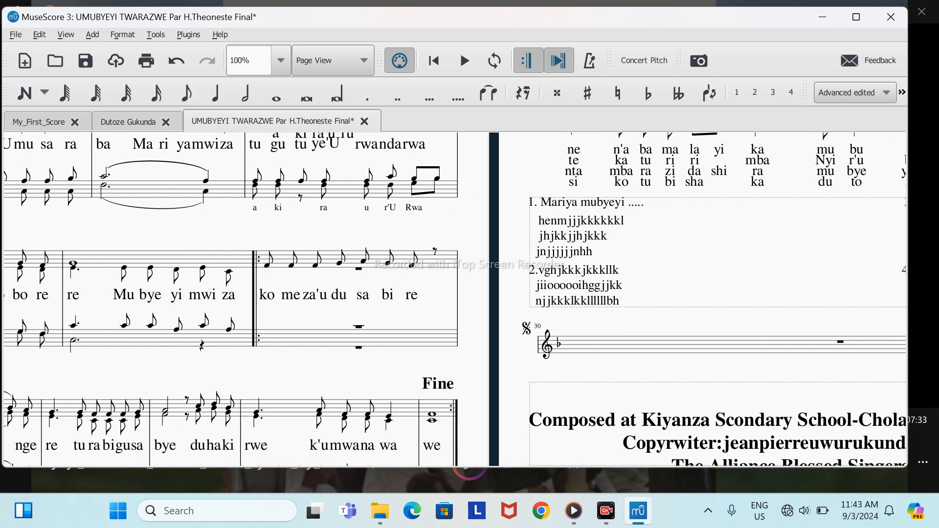
Switch to the Dutoze Gukunda score and look through its pages to the final measures and page footers.
{"action": "left_click", "coordinate": [128, 122]}
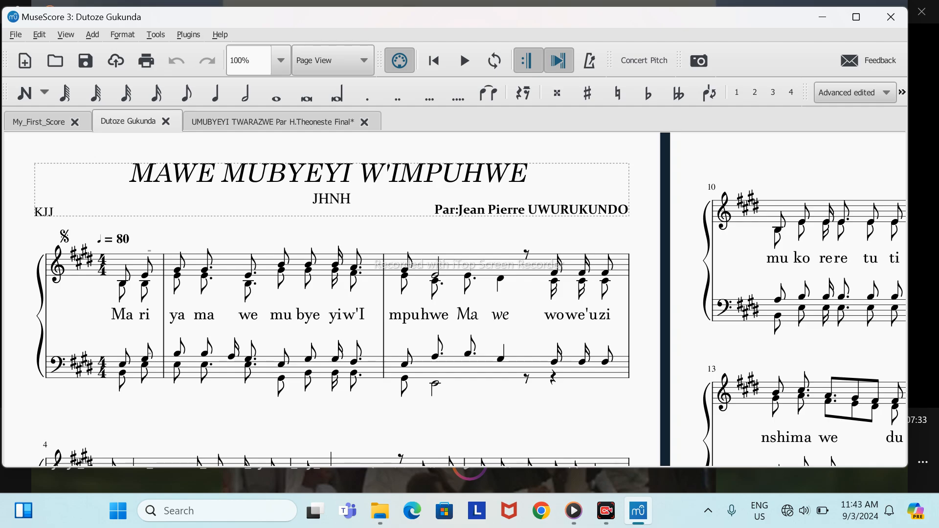
{"action": "scroll", "coordinate": [454, 299], "scroll_direction": "right", "scroll_amount": 20}
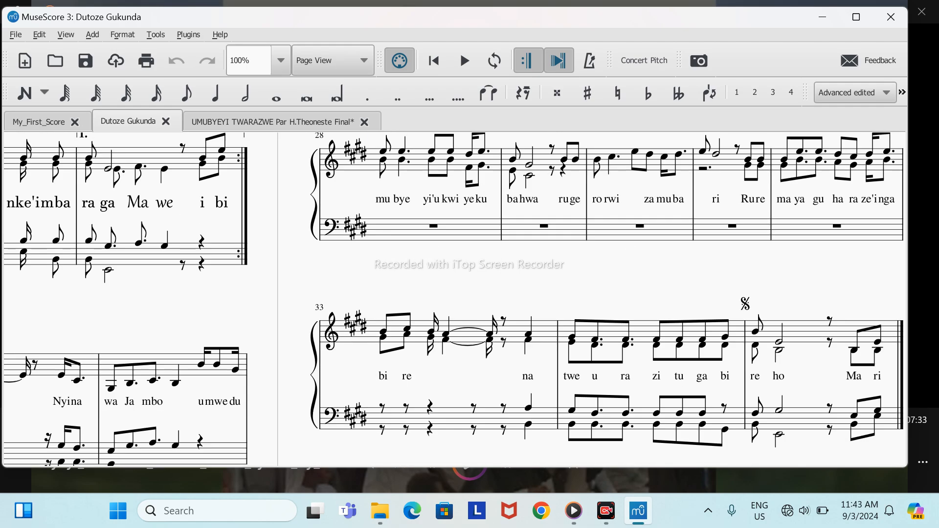
{"action": "scroll", "coordinate": [455, 300], "scroll_direction": "left", "scroll_amount": 4}
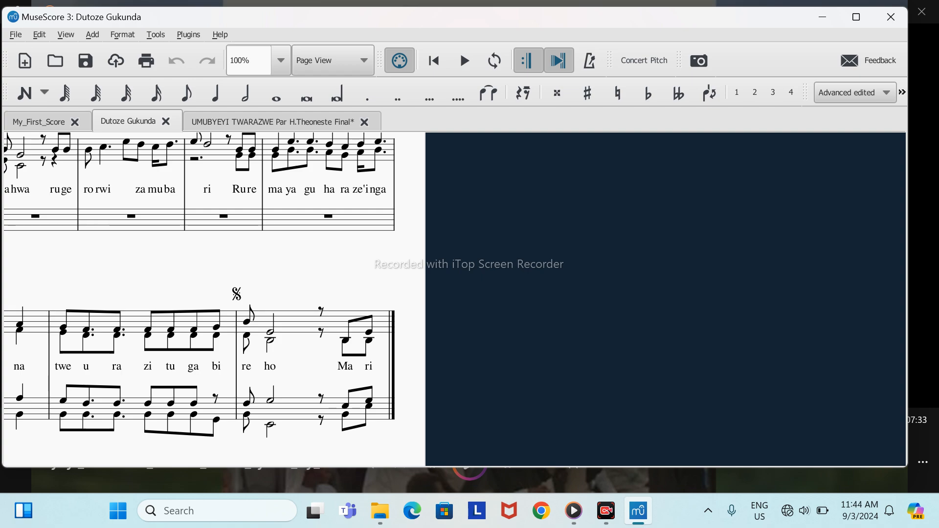
{"action": "scroll", "coordinate": [455, 299], "scroll_direction": "down", "scroll_amount": 4}
{"action": "scroll", "coordinate": [454, 299], "scroll_direction": "left", "scroll_amount": 16}
{"action": "scroll", "coordinate": [455, 299], "scroll_direction": "down", "scroll_amount": 4}
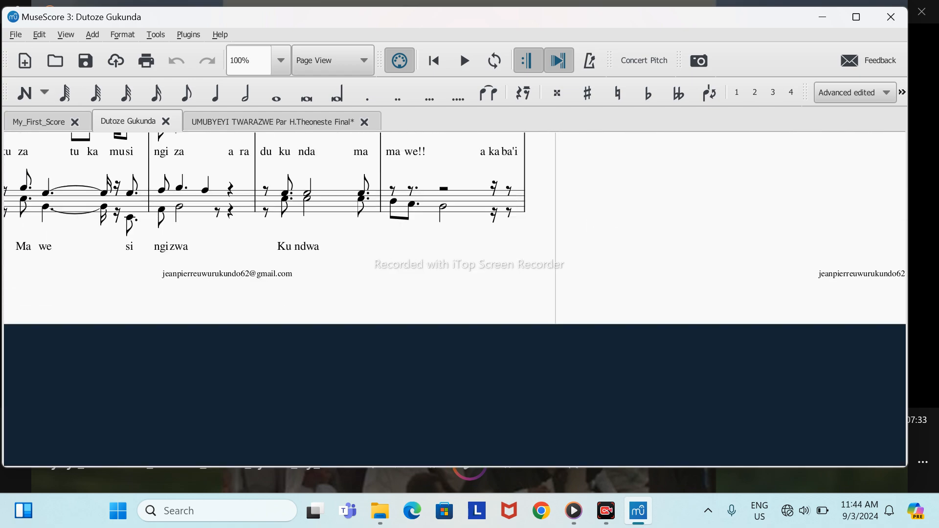
Switch to My_First_Score and insert a text frame before its last measure.
{"action": "left_click", "coordinate": [39, 122]}
{"action": "scroll", "coordinate": [331, 299], "scroll_direction": "down", "scroll_amount": 9}
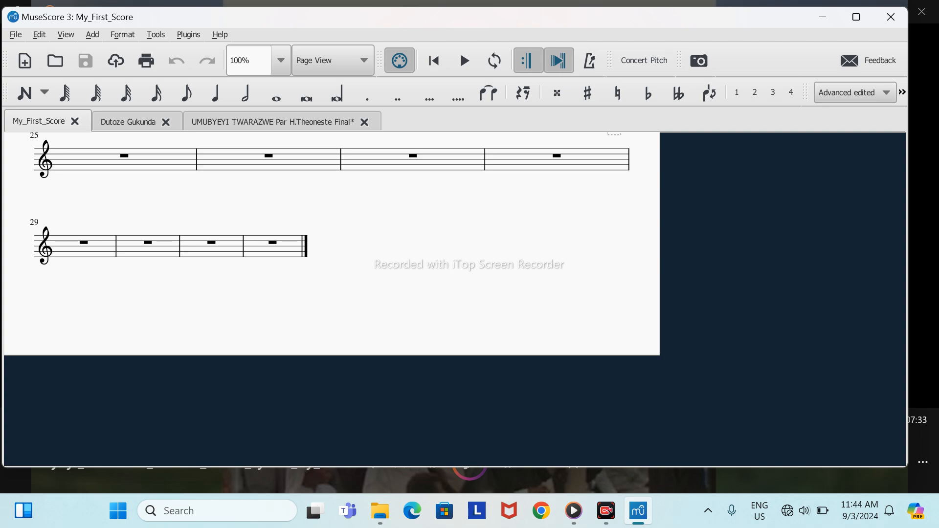
{"action": "left_click", "coordinate": [274, 249]}
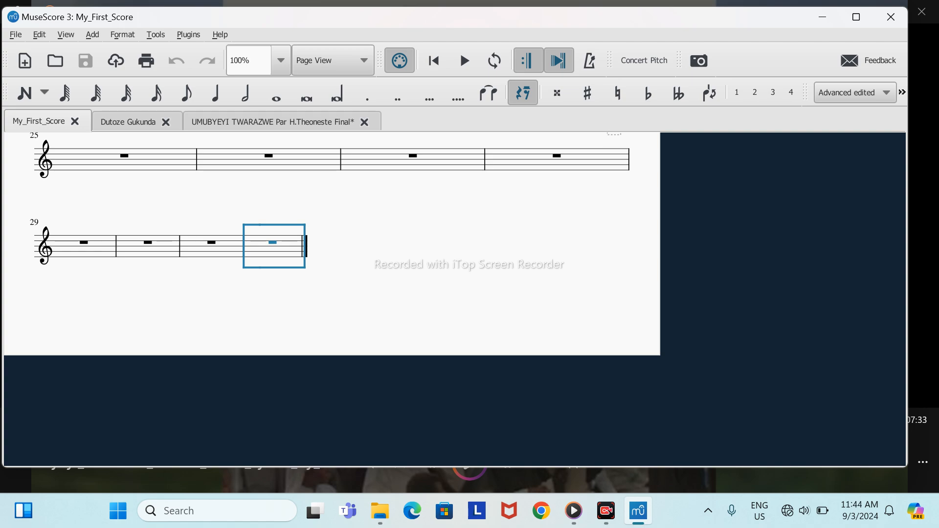
{"action": "key", "text": "alt+a"}
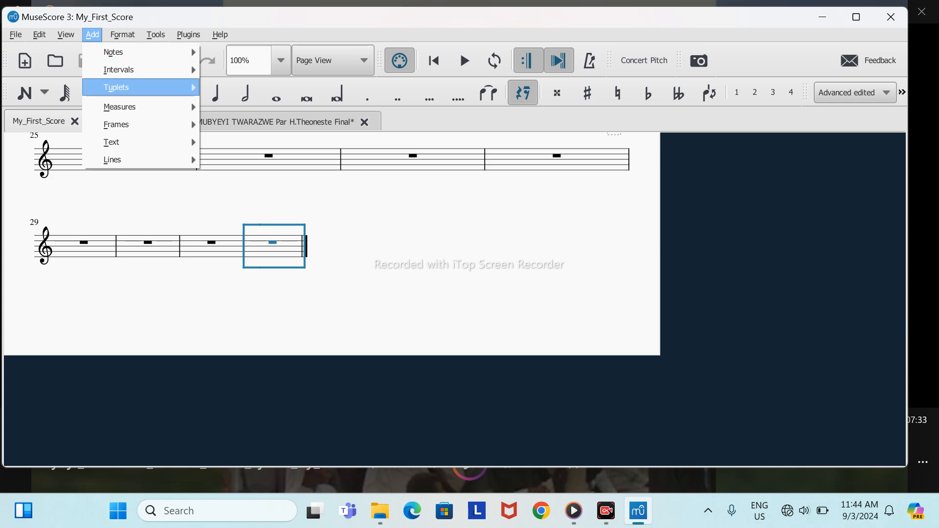
{"action": "mouse_move", "coordinate": [140, 124]}
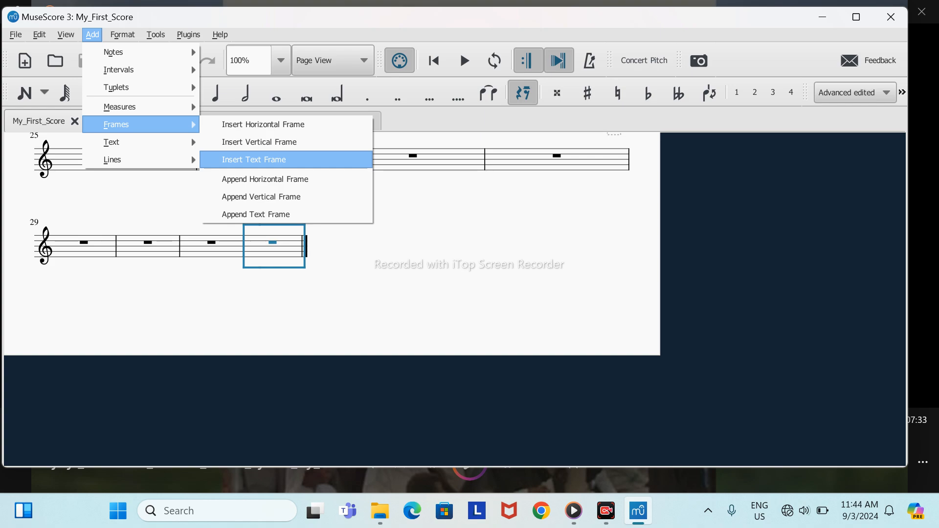
{"action": "left_click", "coordinate": [254, 159]}
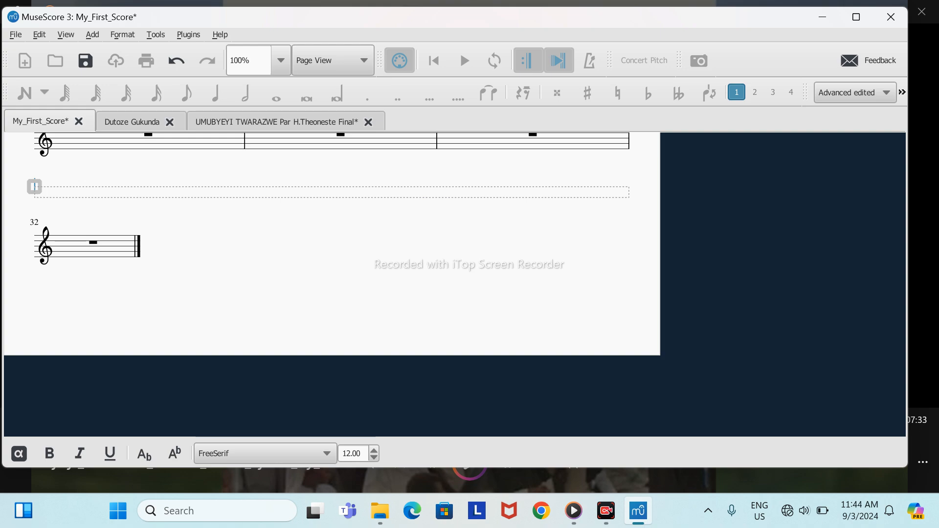
Start playback of the video in Media Player.
{"action": "mouse_move", "coordinate": [573, 510]}
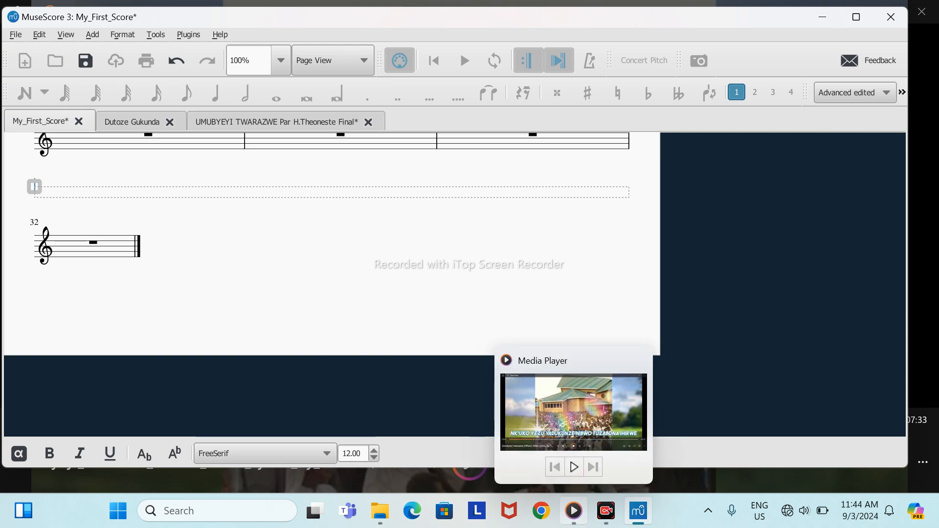
{"action": "left_click", "coordinate": [574, 467]}
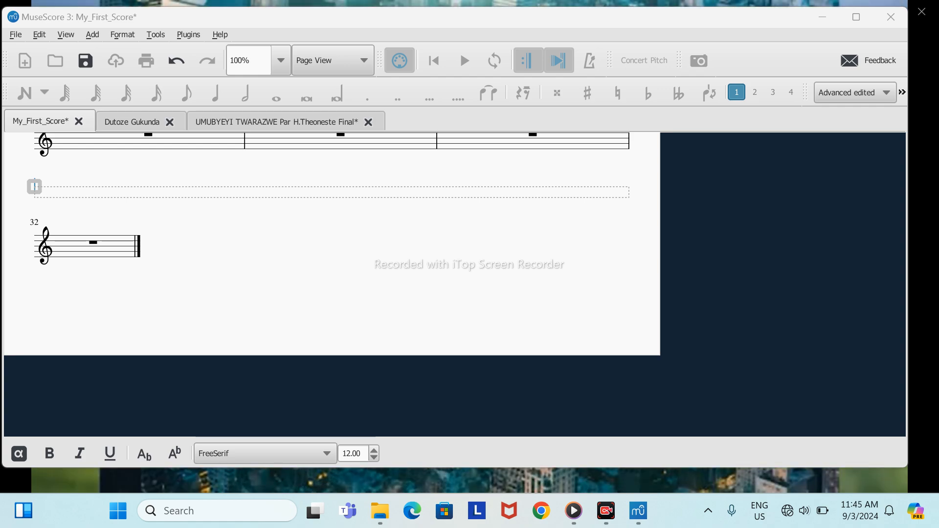
Start verse 1 in the new text frame with the lines "1jgjjhvvvvv" and "\vhvmvmvmvm".
{"action": "double_click", "coordinate": [331, 192]}
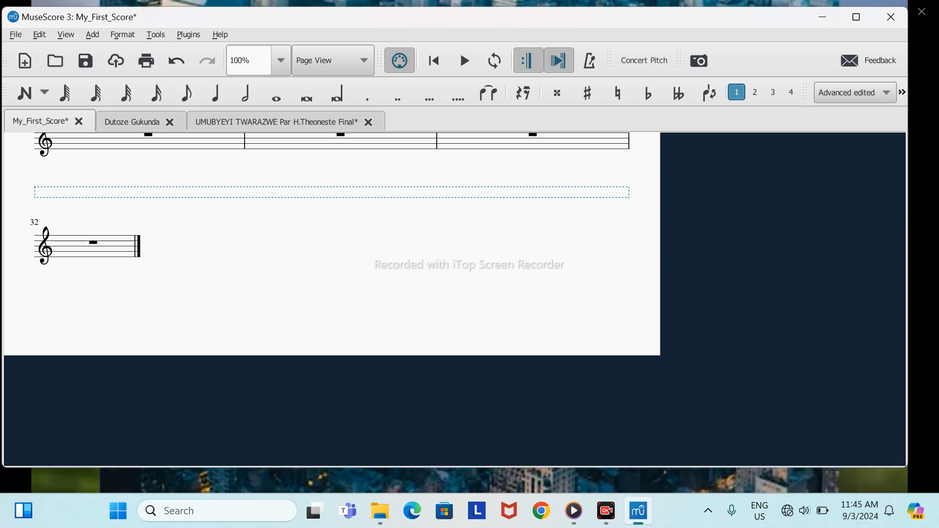
{"action": "type", "text": "2"}
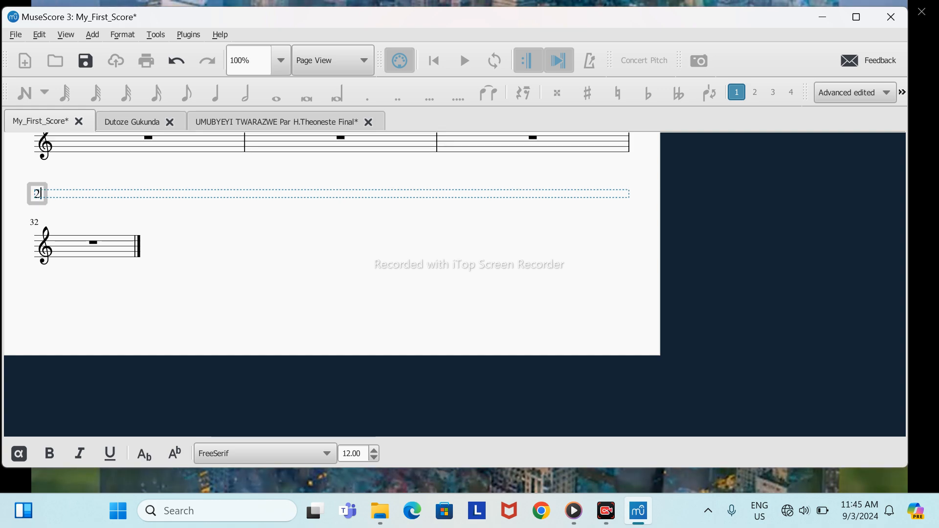
{"action": "key", "text": "BackSpace"}
{"action": "type", "text": "1"}
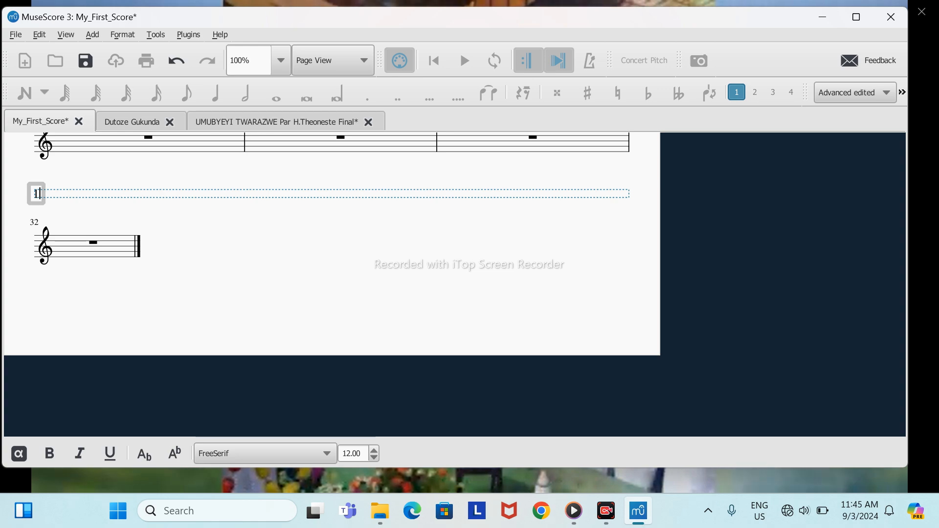
{"action": "type", "text": "jgjjhvv"}
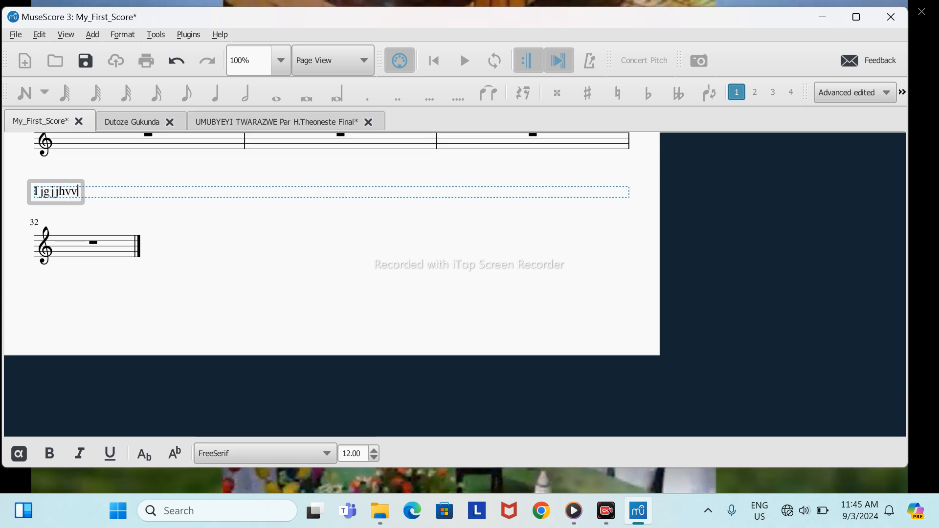
{"action": "type", "text": "vvvv"}
{"action": "key", "text": "Return"}
{"action": "type", "text": "vhv"}
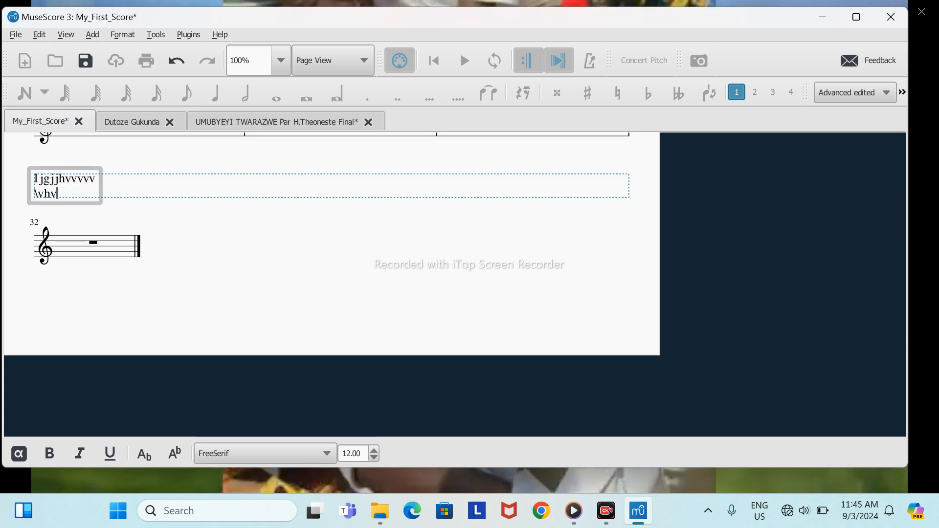
{"action": "type", "text": "mvmvmvm"}
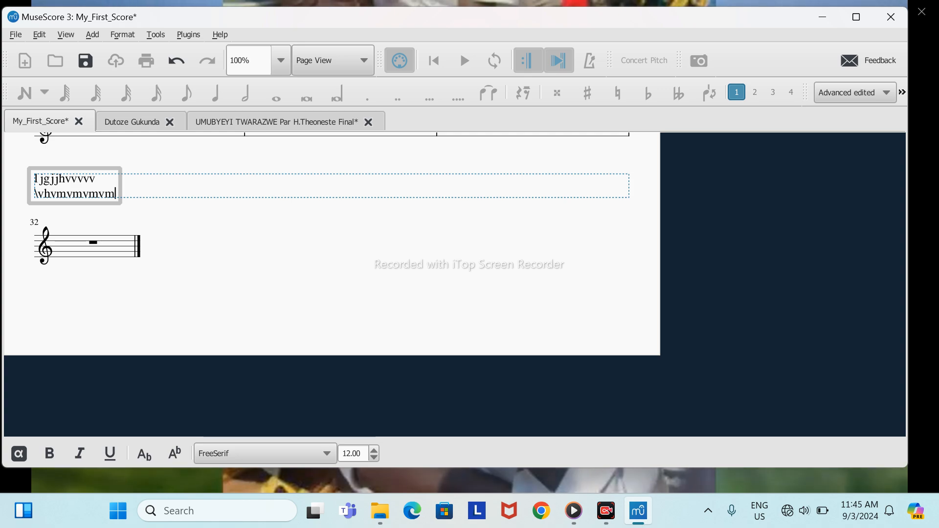
Add verse 1's third and fourth lines, "bmnbmbmvmvmv" and "nvmvmvmvmvmvm".
{"action": "key", "text": "Return"}
{"action": "type", "text": "bmnbmbmvmvmv"}
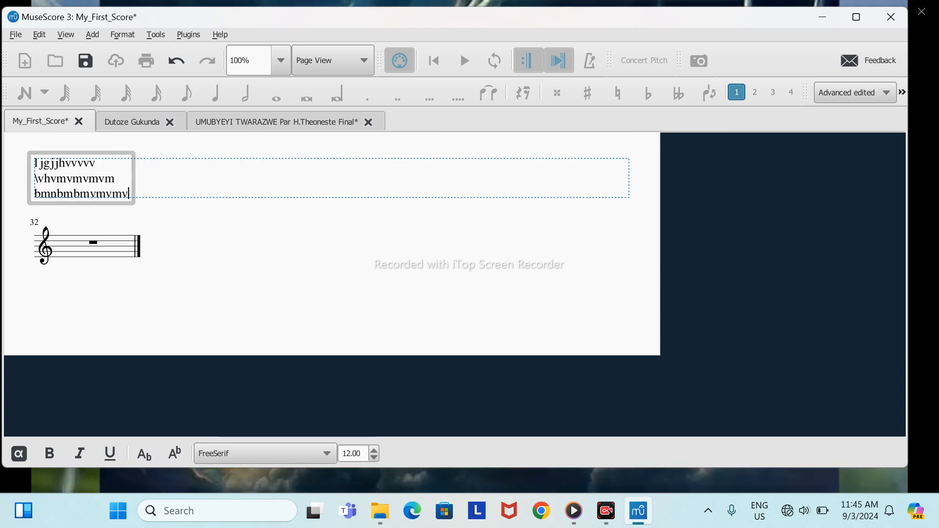
{"action": "key", "text": "Return"}
{"action": "type", "text": "nvmvmvmvmvmvm"}
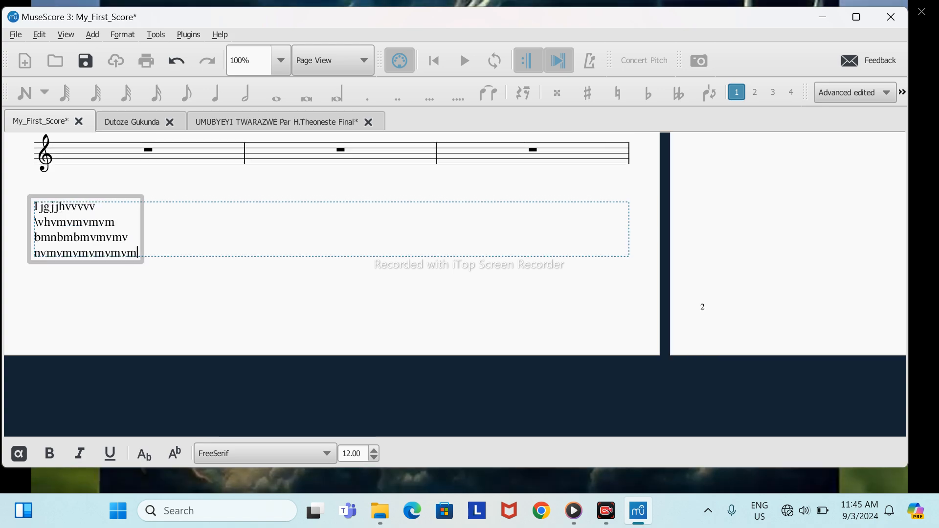
Start verse 2 in a second column beside verse 1's first two lines with "2.hhvmvmvmvmv" and "hlkhkkkgkgkgkgkg".
{"action": "left_click", "coordinate": [99, 206]}
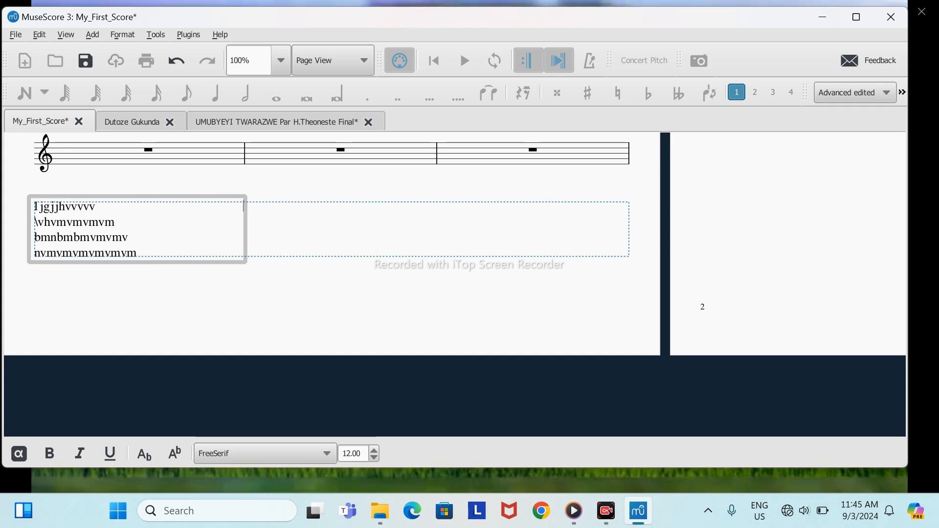
{"action": "type", "text": "2"}
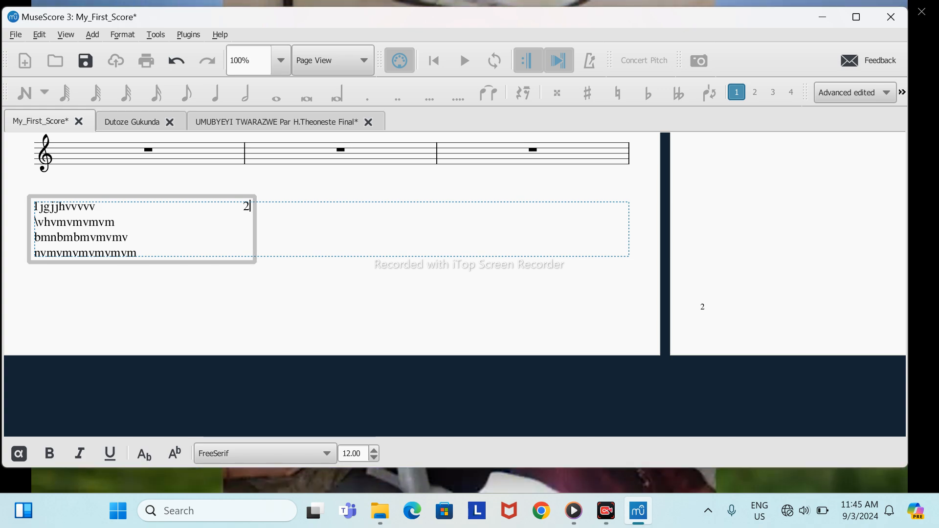
{"action": "type", "text": ".hhvmvmvmvmv vhvmvmvmvm                          "}
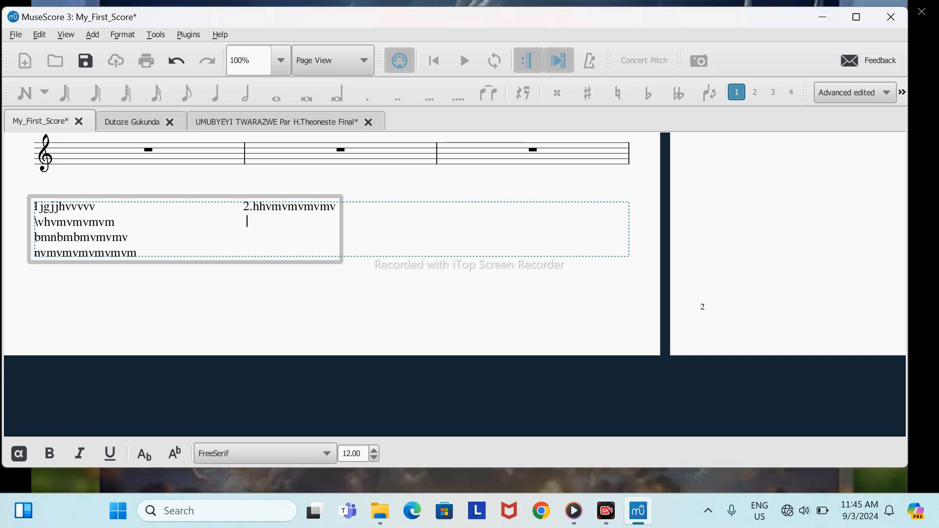
{"action": "type", "text": "                        hlkhkk"}
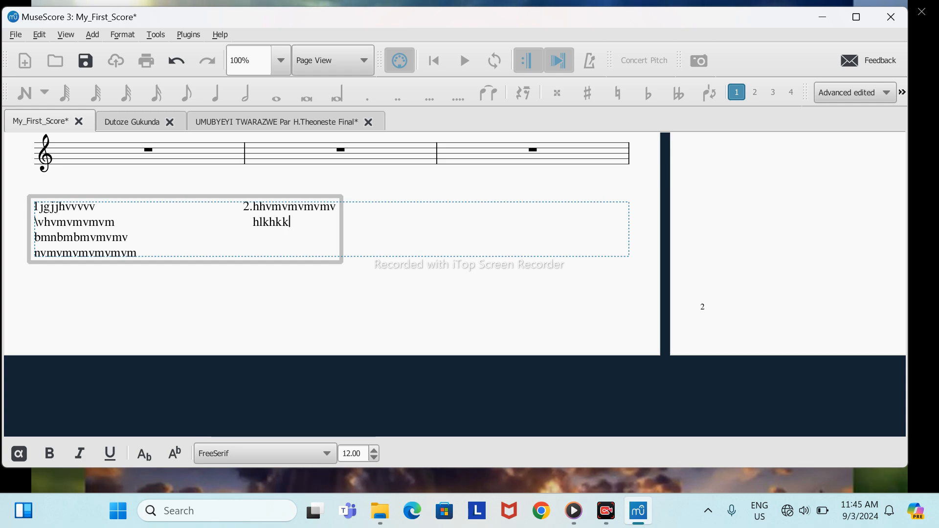
{"action": "type", "text": "kgkgkgkgkg"}
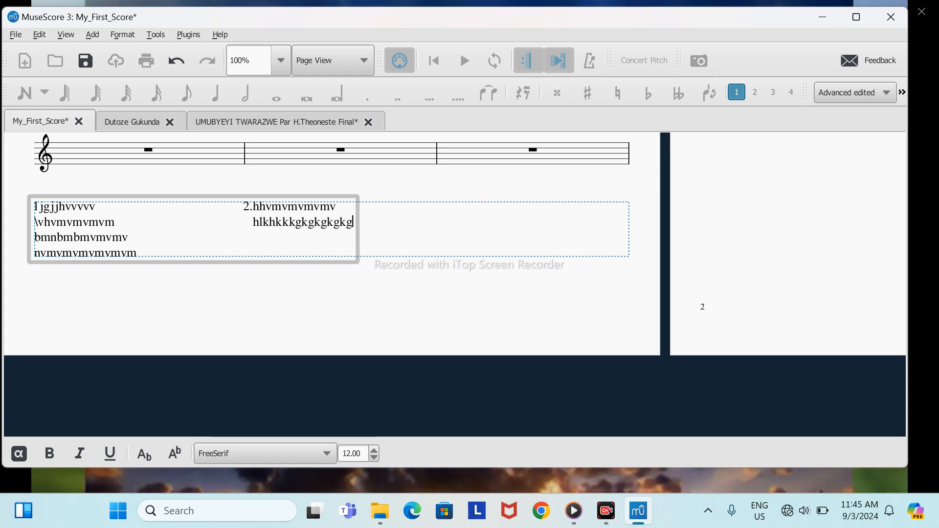
Add verse 2's last two lines, "gkjgkgkgkgkgkgkk" and "nvmvmvmvmvmvmv", in the second column beside verse 1's last two lines.
{"action": "key", "text": "Down"}
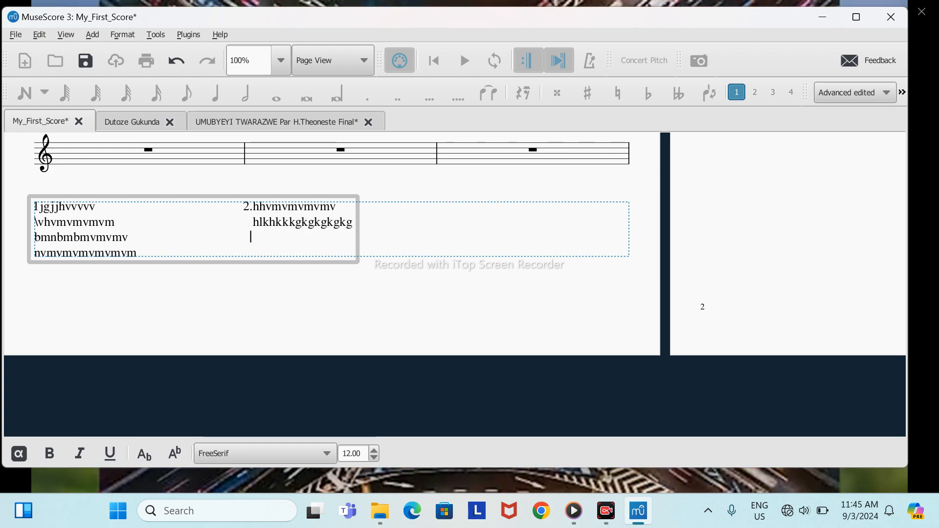
{"action": "type", "text": "gkjgkgkgkgkgkgkk"}
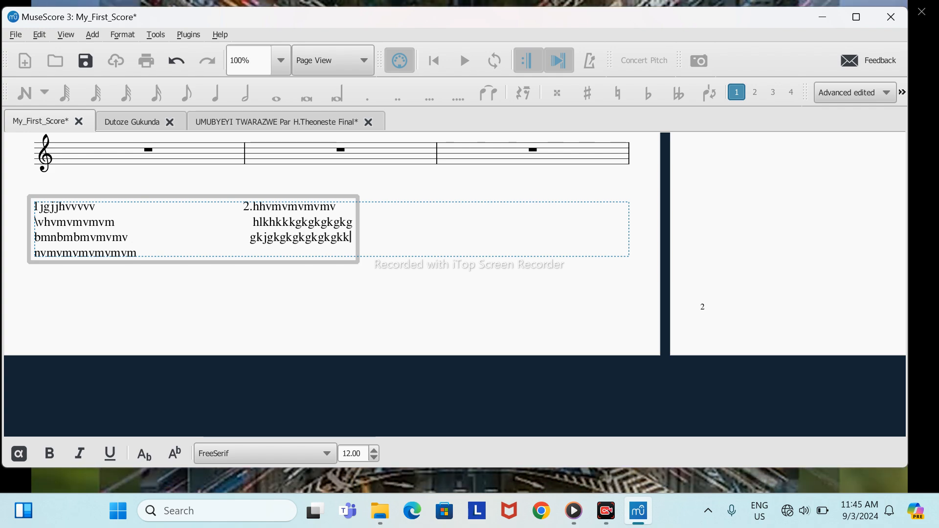
{"action": "key", "text": "Down"}
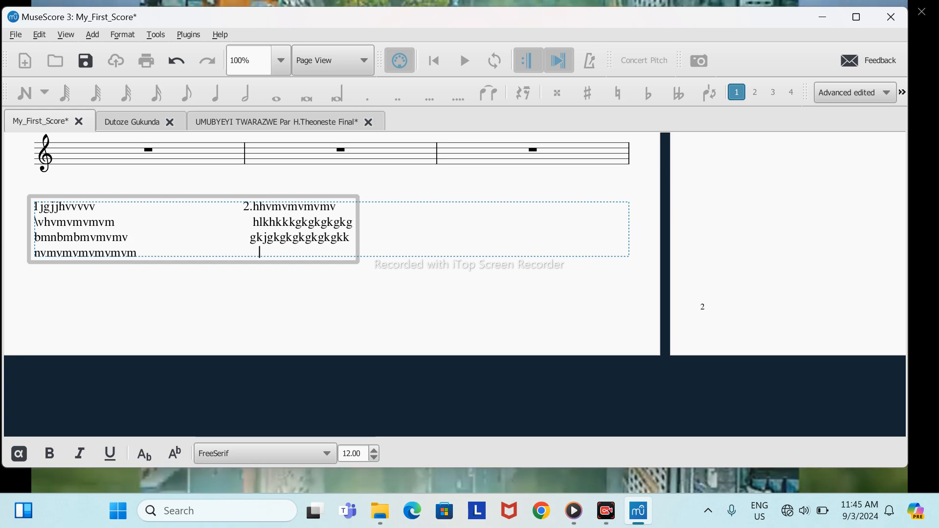
{"action": "type", "text": "nvm"}
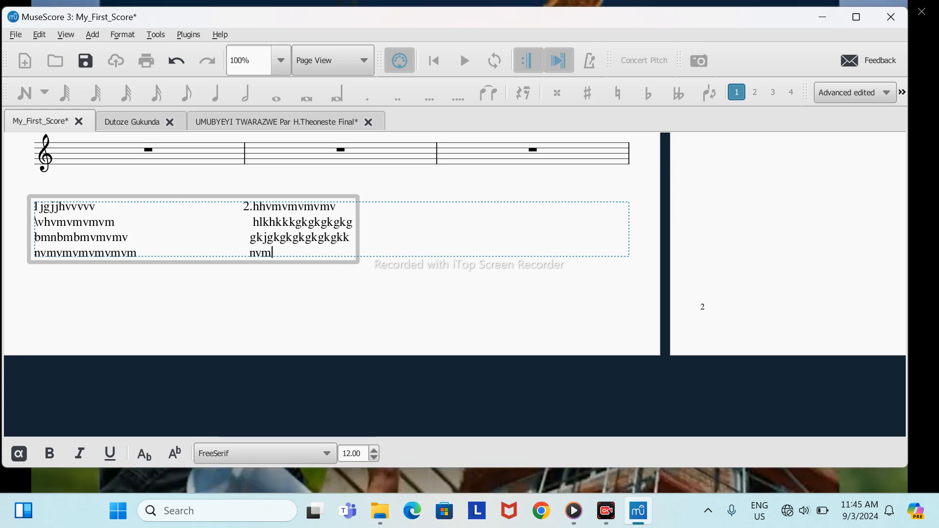
{"action": "type", "text": "vmvmvmvmvmv"}
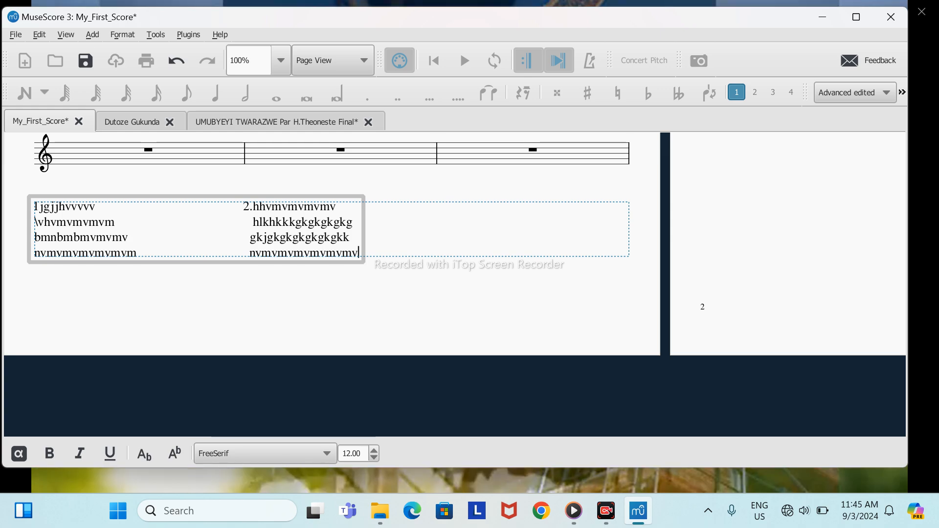
Start verse 3 in a third column beside verse 2's first two lines with "3.vmnvmvmvmvmvv" and "hjjfjfhfjjfjfjfjjf".
{"action": "left_click", "coordinate": [337, 206]}
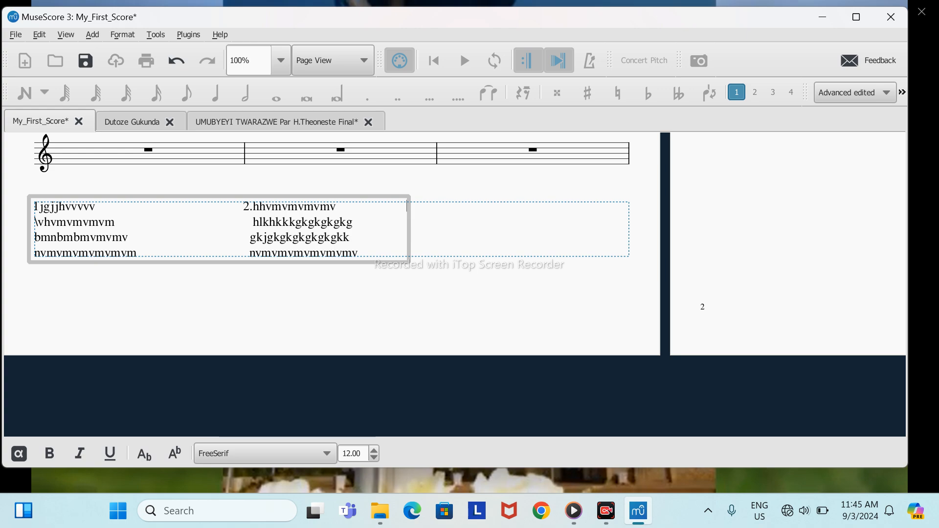
{"action": "type", "text": "3"}
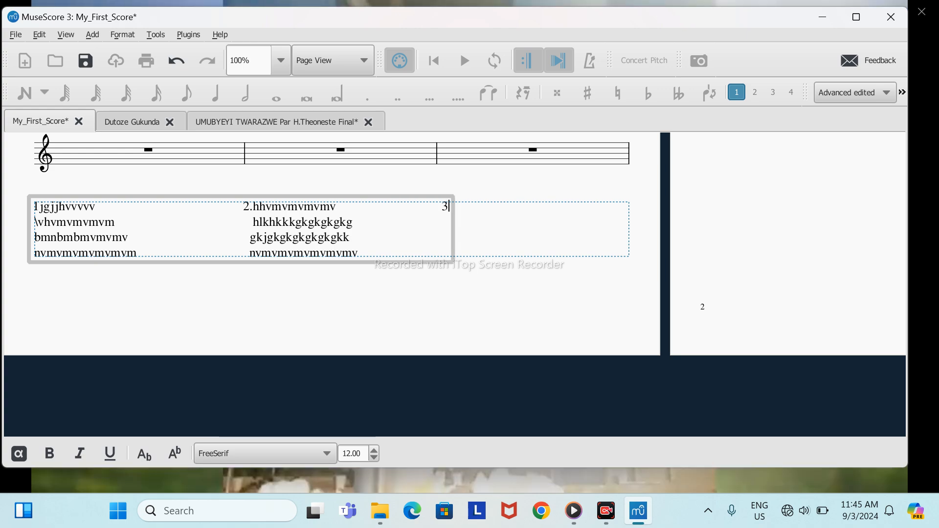
{"action": "type", "text": ".vmnvmvmv"}
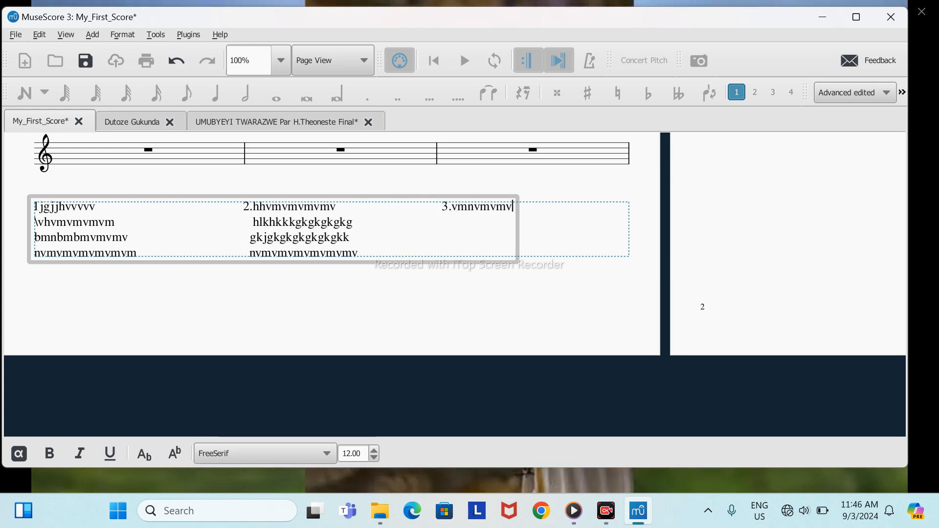
{"action": "type", "text": "mvmvv"}
{"action": "key", "text": "Return"}
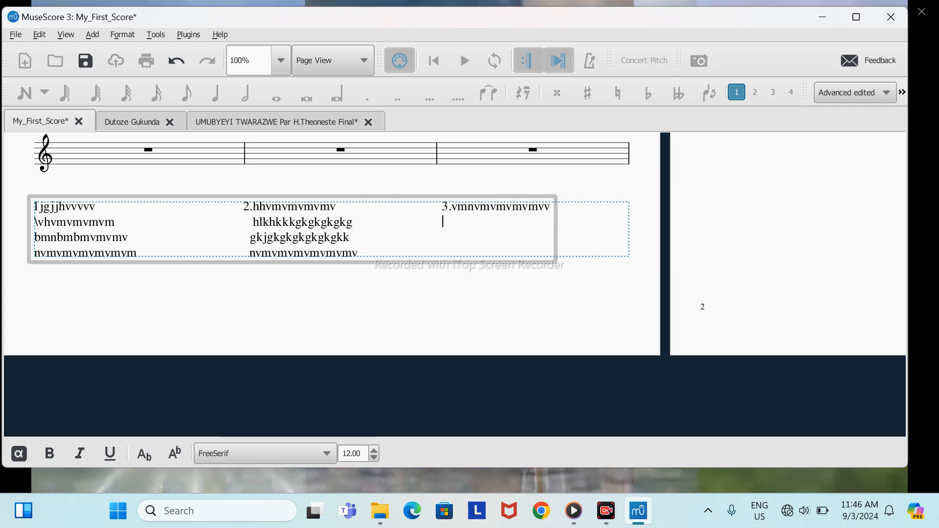
{"action": "type", "text": "hjj"}
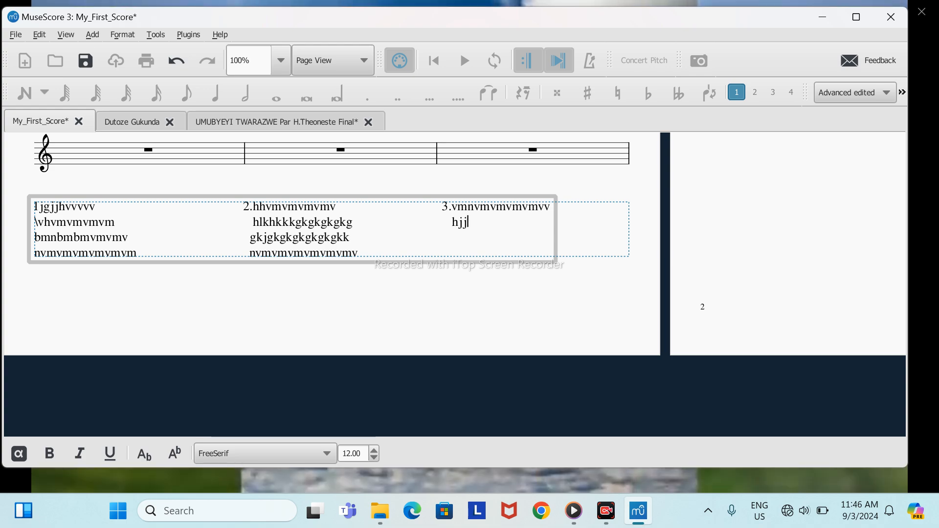
{"action": "type", "text": "fjfhfjjfjfjfjjf"}
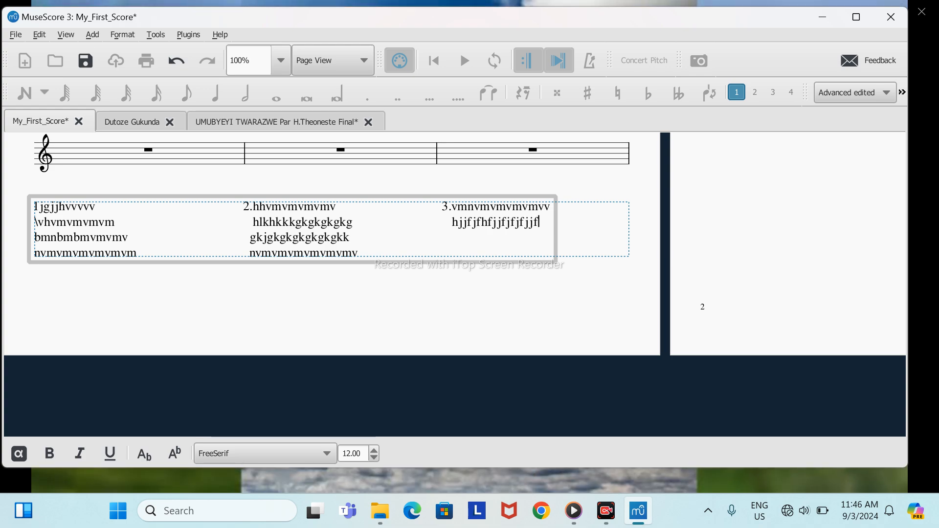
Add verse 3's last two lines, "fhfhjfjfjfjfjfjfj" and "jhfjhfjfjfjfjfjfjjf", in the third column, aligned under its second line.
{"action": "key", "text": "Down"}
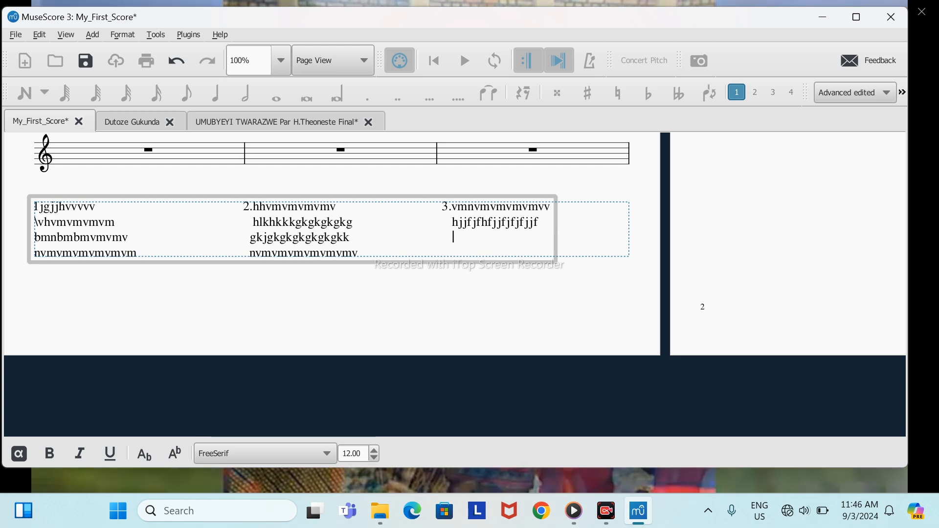
{"action": "type", "text": "fhfhjfjfjfjfjfjfj"}
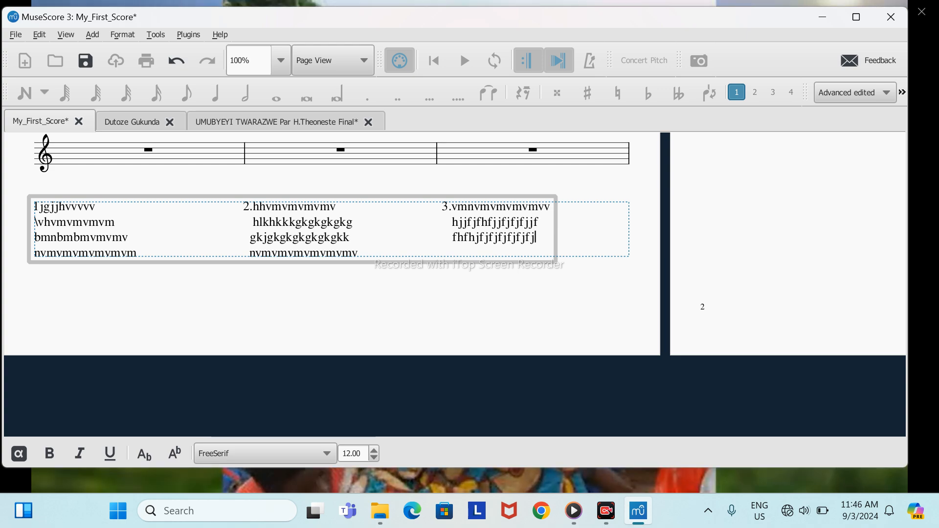
{"action": "key", "text": "Down"}
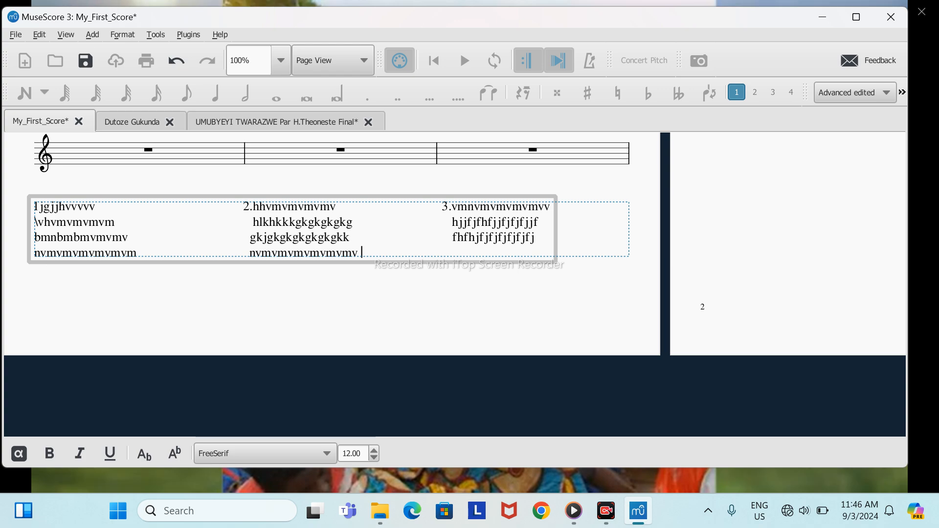
{"action": "key", "text": "BackSpace"}
{"action": "key", "text": "BackSpace"}
{"action": "key", "text": "BackSpace"}
{"action": "key", "text": "BackSpace"}
{"action": "key", "text": "BackSpace"}
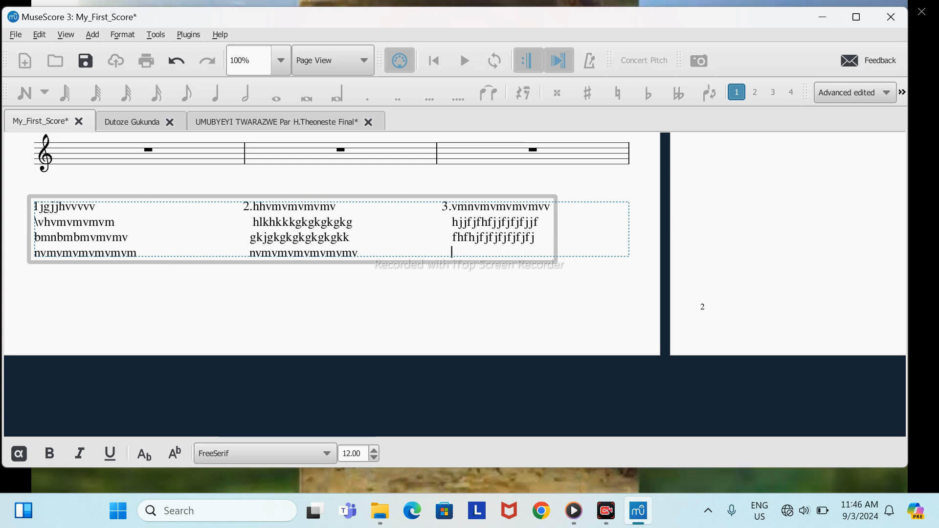
{"action": "type", "text": "jhfjhfjfjfjfjfjjf"}
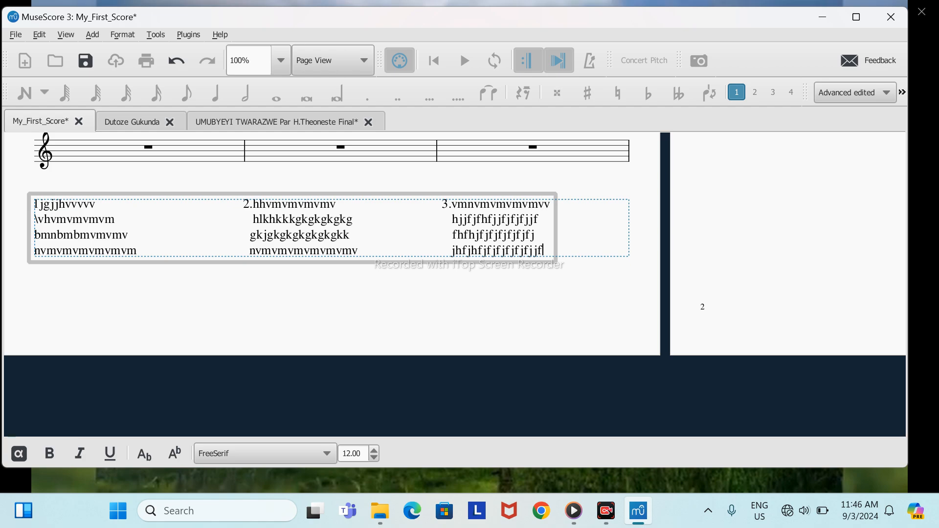
Switch to Media Player, pause the Umubyeyi_twarazwe video, and return to MuseScore.
{"action": "key", "text": "alt+Tab"}
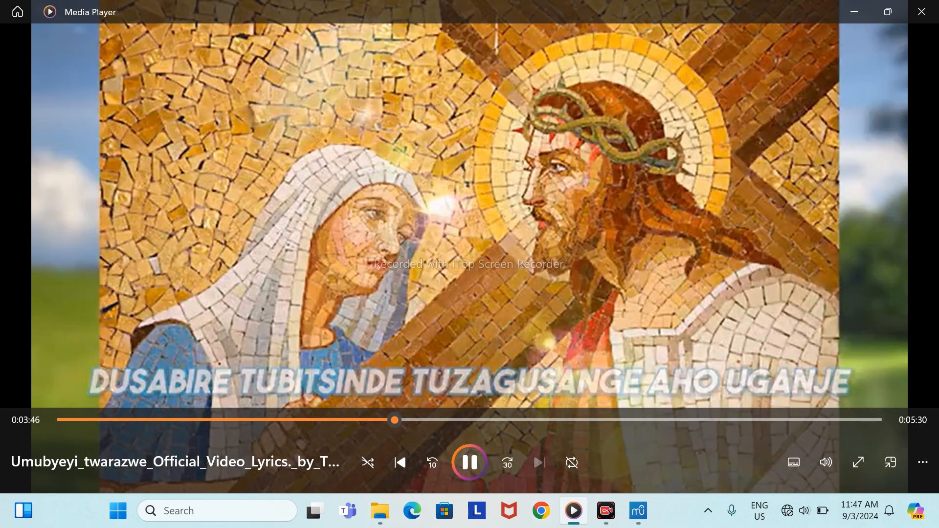
{"action": "left_click", "coordinate": [462, 450]}
{"action": "key", "text": "alt+Tab"}
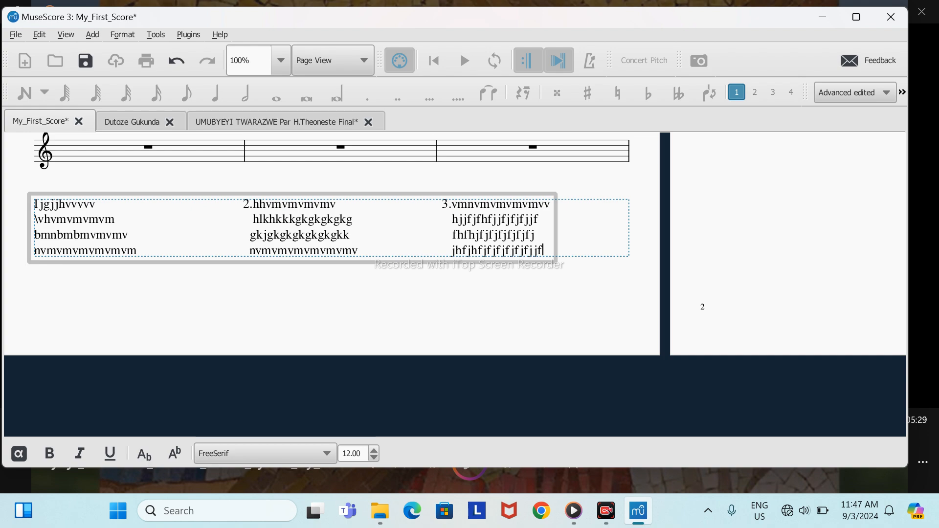
Finish editing the verses and review the frame insertion options for the last measure above the text frame.
{"action": "scroll", "coordinate": [455, 283], "scroll_direction": "up", "scroll_amount": 2}
{"action": "scroll", "coordinate": [454, 284], "scroll_direction": "up", "scroll_amount": 1}
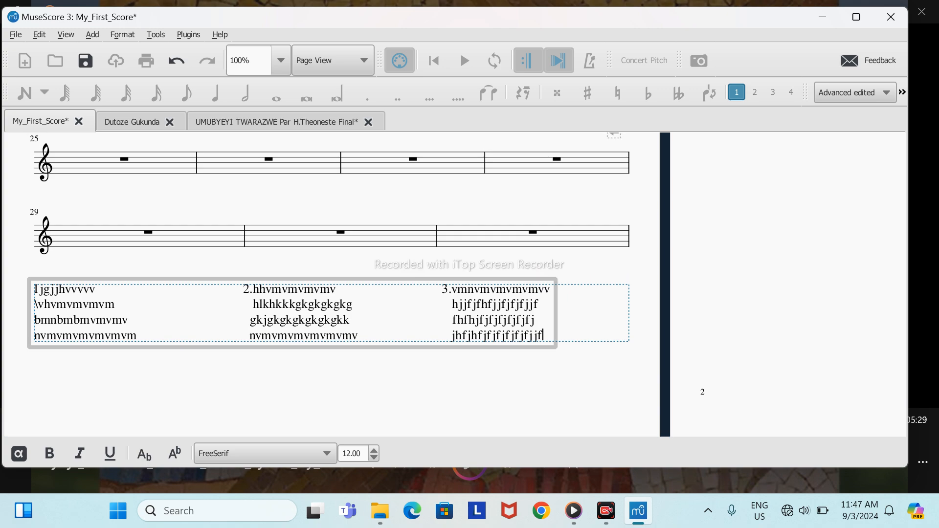
{"action": "scroll", "coordinate": [328, 251], "scroll_direction": "up", "scroll_amount": 1}
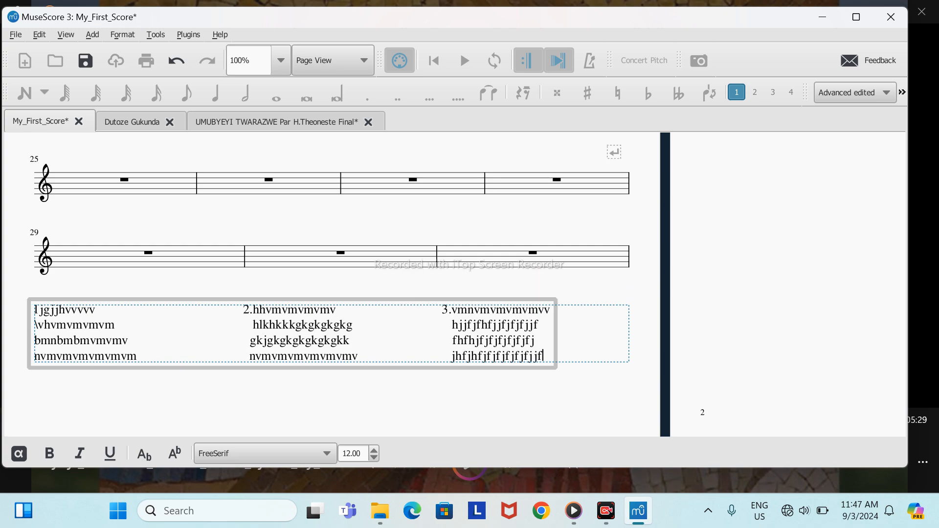
{"action": "left_click", "coordinate": [562, 258]}
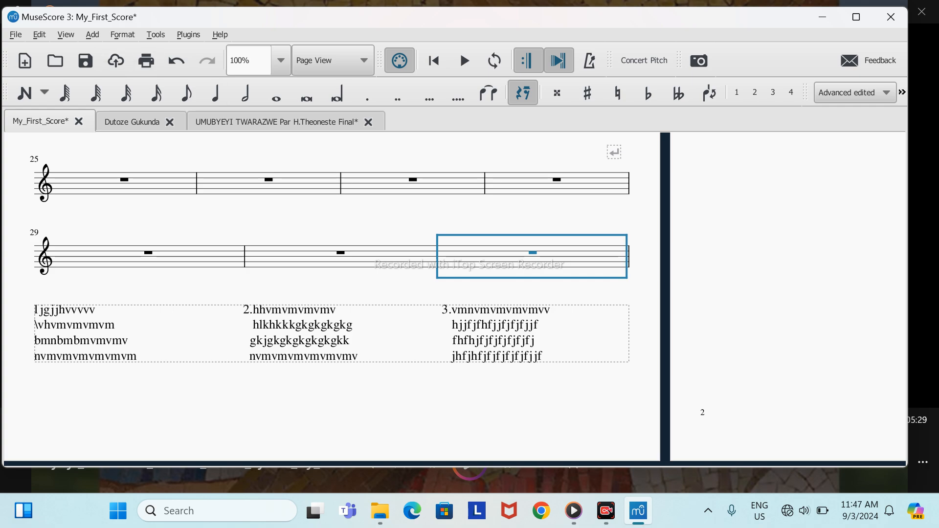
{"action": "left_click", "coordinate": [93, 35]}
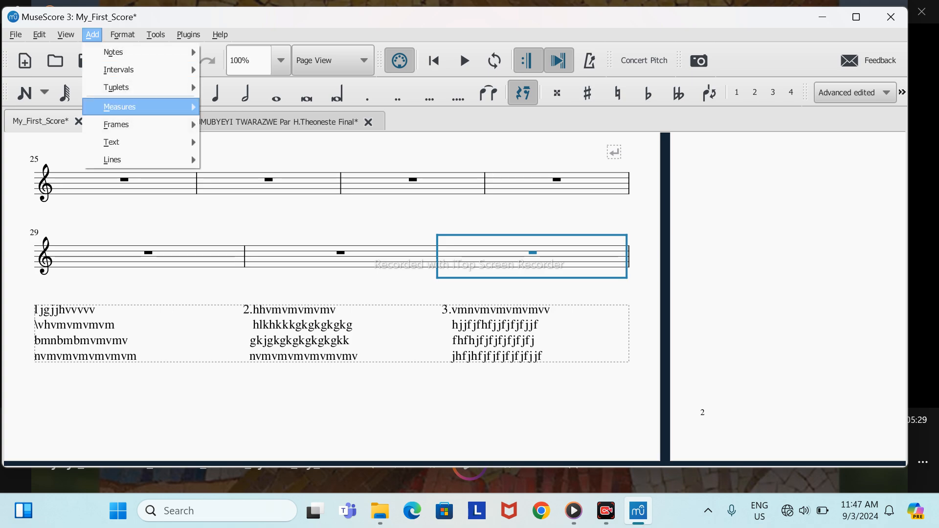
{"action": "mouse_move", "coordinate": [116, 125]}
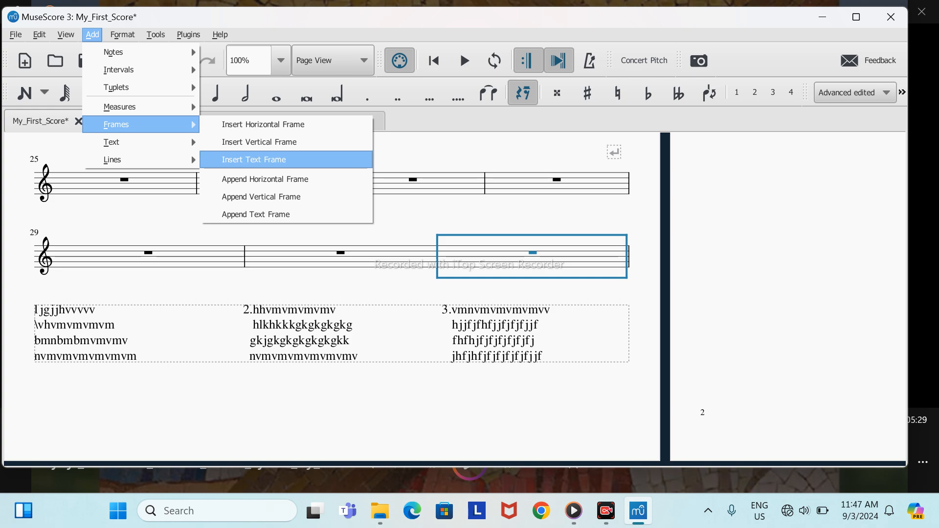
{"action": "left_click", "coordinate": [416, 215]}
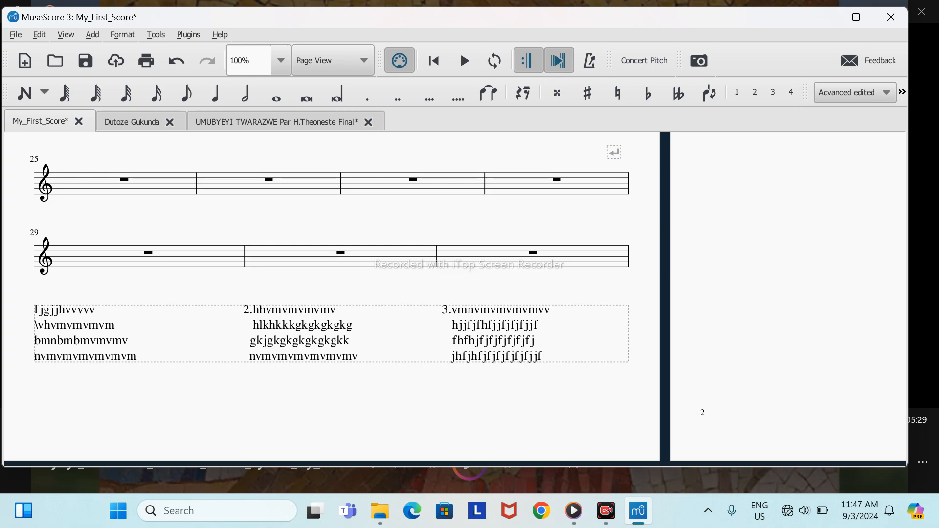
Examine the two-column verses in the UMUBYEYI TWARAZWE score for comparison, and return to My_First_Score.
{"action": "left_click", "coordinate": [340, 259]}
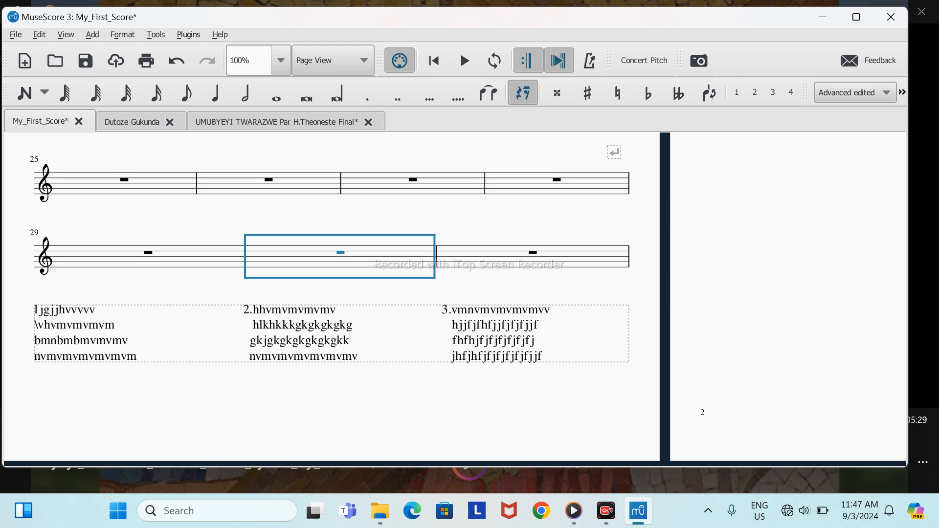
{"action": "scroll", "coordinate": [454, 296], "scroll_direction": "left", "scroll_amount": 1}
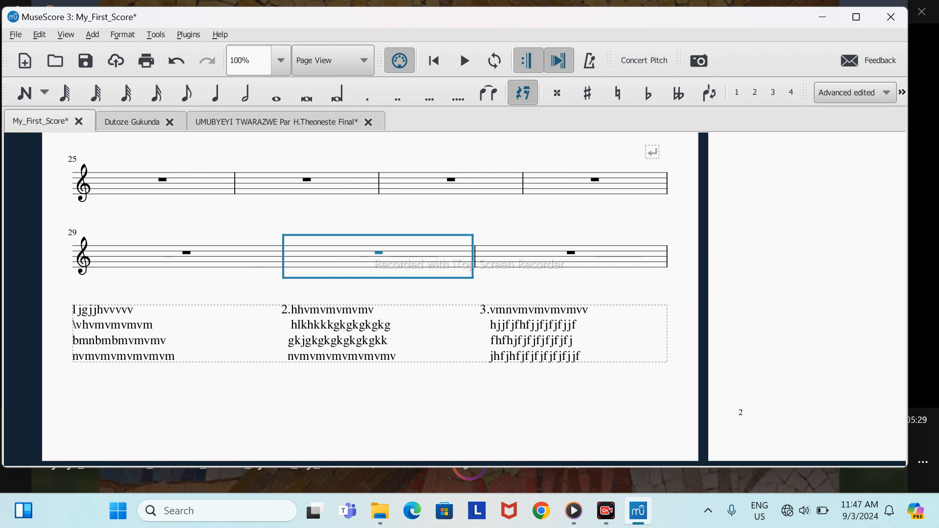
{"action": "scroll", "coordinate": [455, 296], "scroll_direction": "right", "scroll_amount": 2}
{"action": "left_click", "coordinate": [277, 121]}
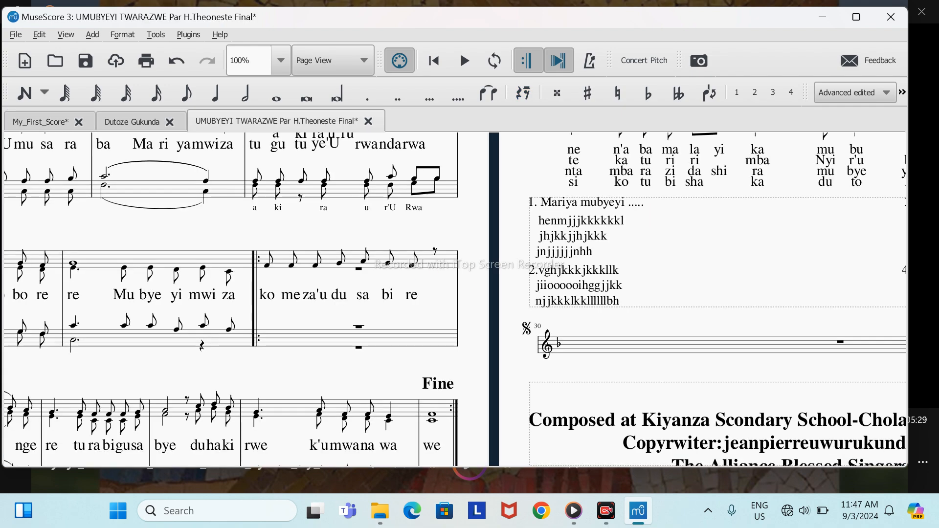
{"action": "scroll", "coordinate": [455, 296], "scroll_direction": "right", "scroll_amount": 8}
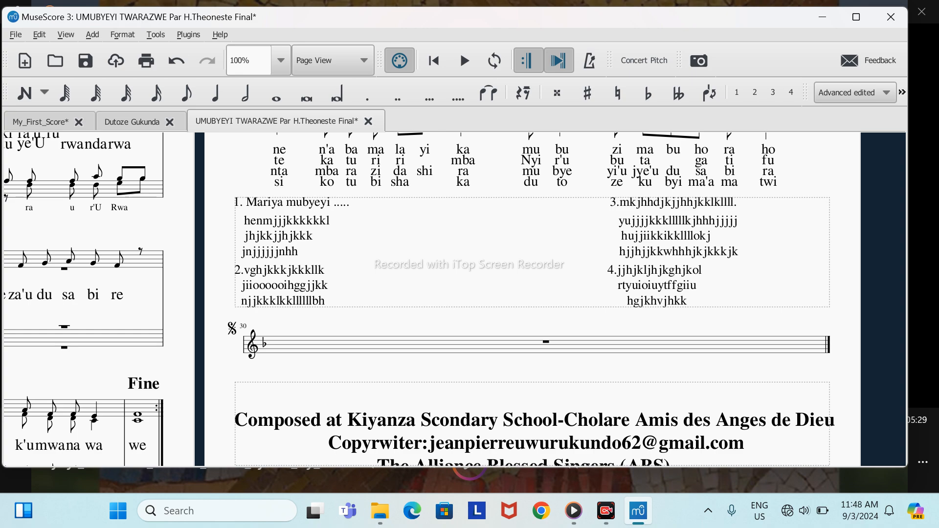
{"action": "scroll", "coordinate": [454, 296], "scroll_direction": "left", "scroll_amount": 2}
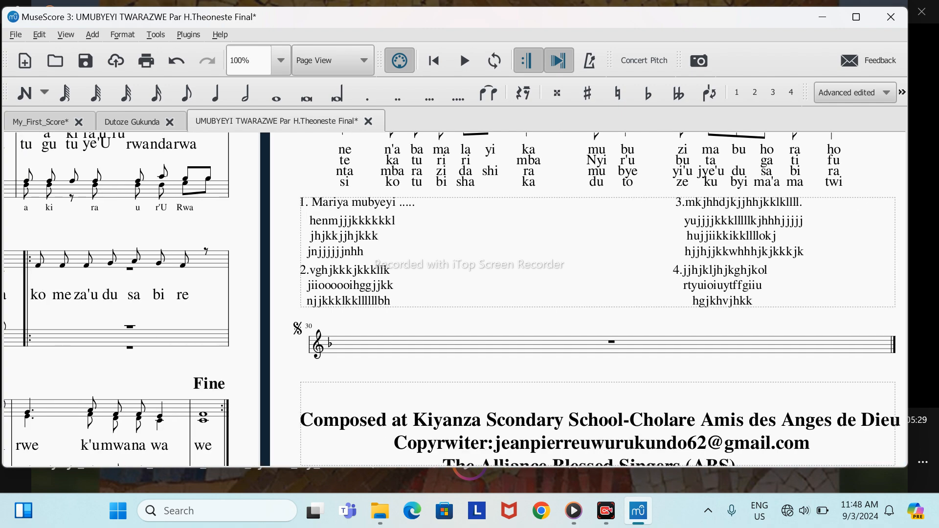
{"action": "left_click", "coordinate": [41, 122]}
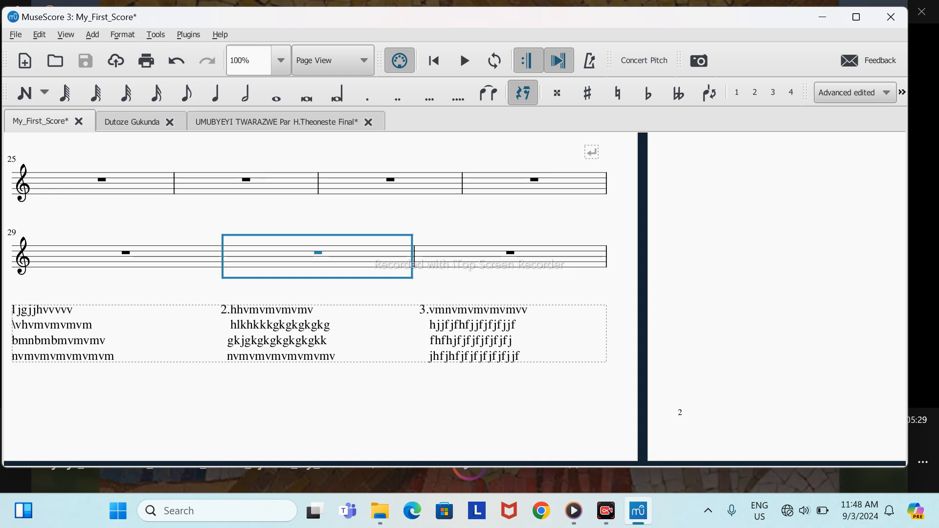
Reposition the three-verse text block by moving it up over the staff and back down into its frame.
{"action": "left_click", "coordinate": [276, 332]}
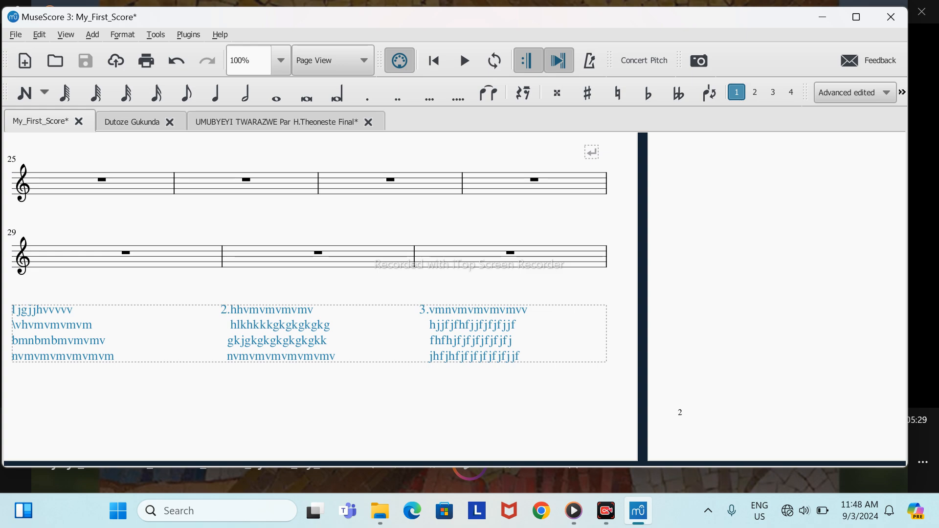
{"action": "left_click_drag", "start_coordinate": [279, 325], "coordinate": [289, 288]}
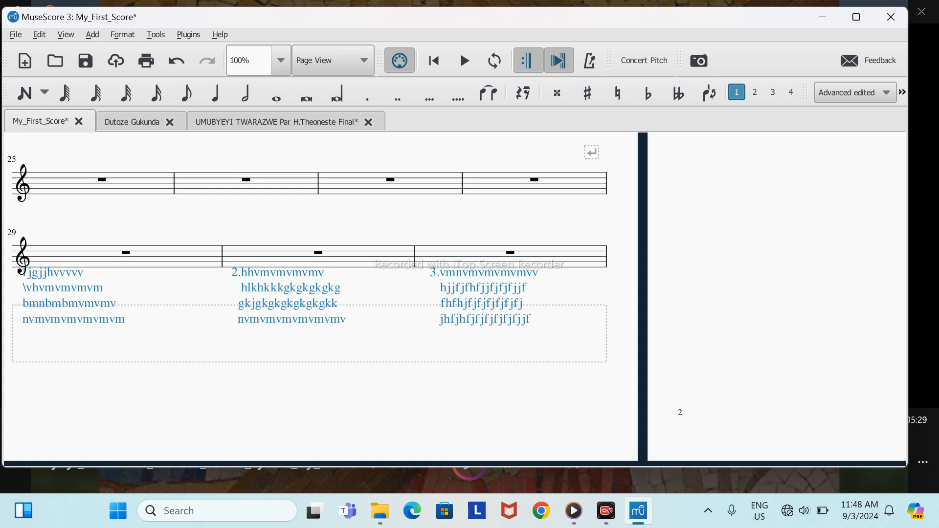
{"action": "left_click_drag", "start_coordinate": [289, 288], "coordinate": [288, 331]}
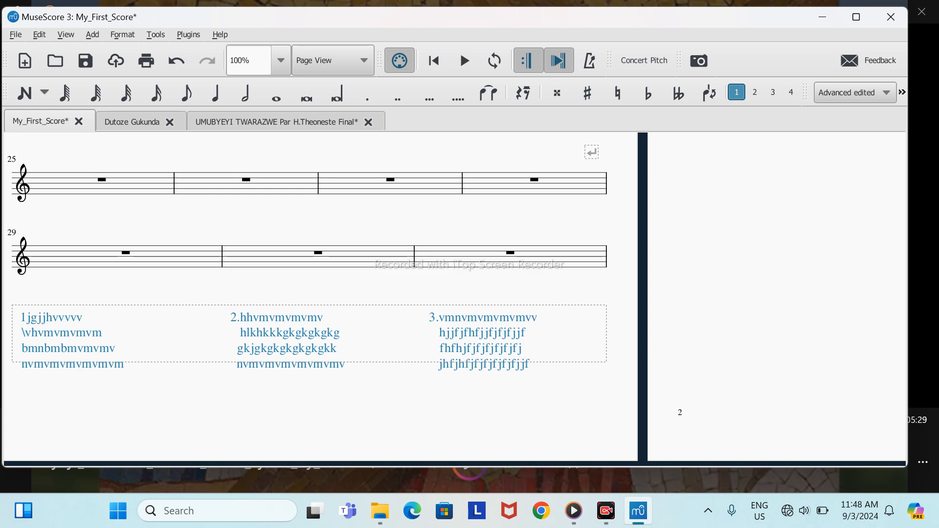
Insert a period after verse 1's number so that its first line starts with "1.", and finish editing the text.
{"action": "double_click", "coordinate": [240, 318]}
{"action": "left_click", "coordinate": [240, 318]}
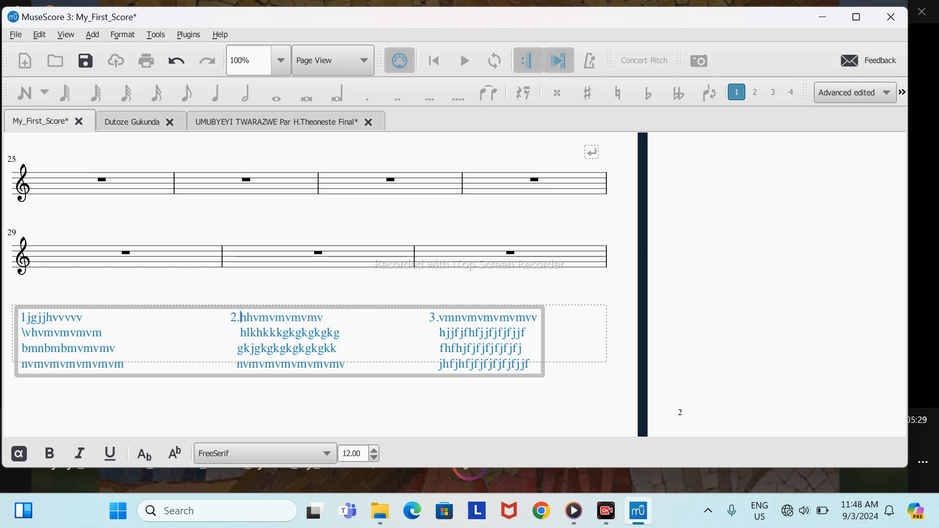
{"action": "left_click", "coordinate": [202, 347]}
{"action": "left_click", "coordinate": [27, 318]}
{"action": "type", "text": "."}
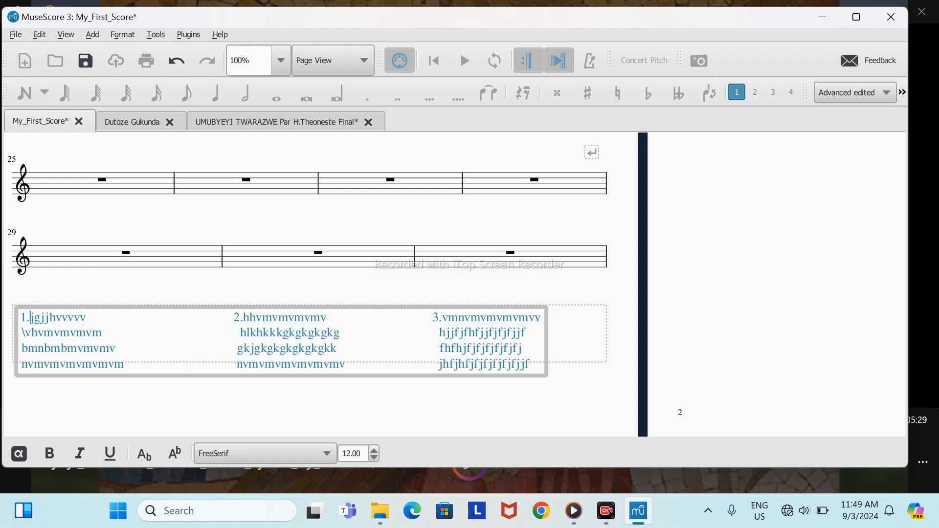
{"action": "key", "text": "Escape"}
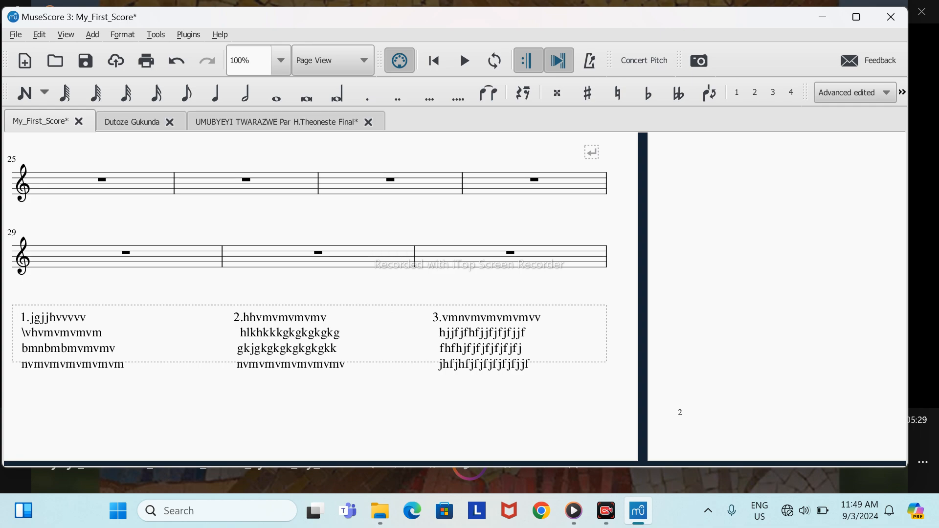
Look over My_First_Score from the first system down to the verses under the last staff.
{"action": "left_click_drag", "start_coordinate": [454, 294], "coordinate": [495, 363]}
{"action": "scroll", "coordinate": [345, 299], "scroll_direction": "up", "scroll_amount": 1}
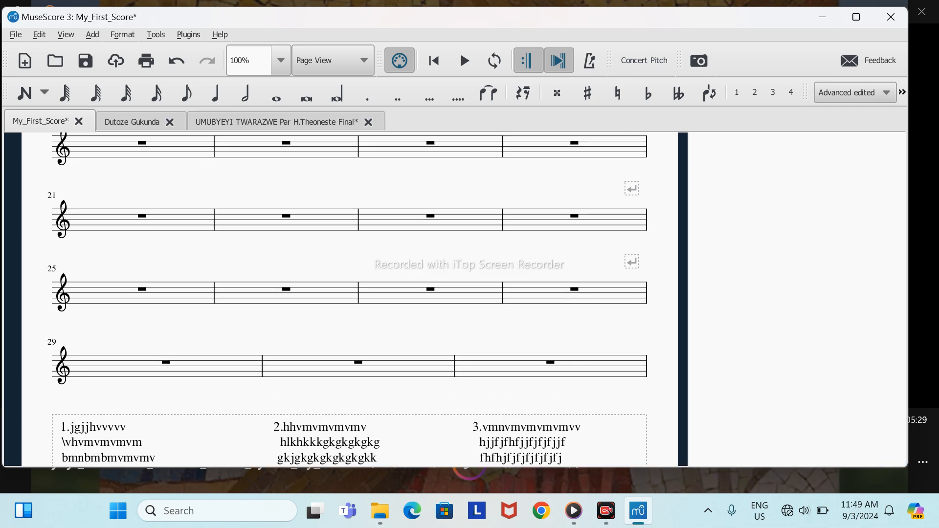
{"action": "scroll", "coordinate": [347, 298], "scroll_direction": "up", "scroll_amount": 3}
{"action": "scroll", "coordinate": [347, 298], "scroll_direction": "up", "scroll_amount": 5}
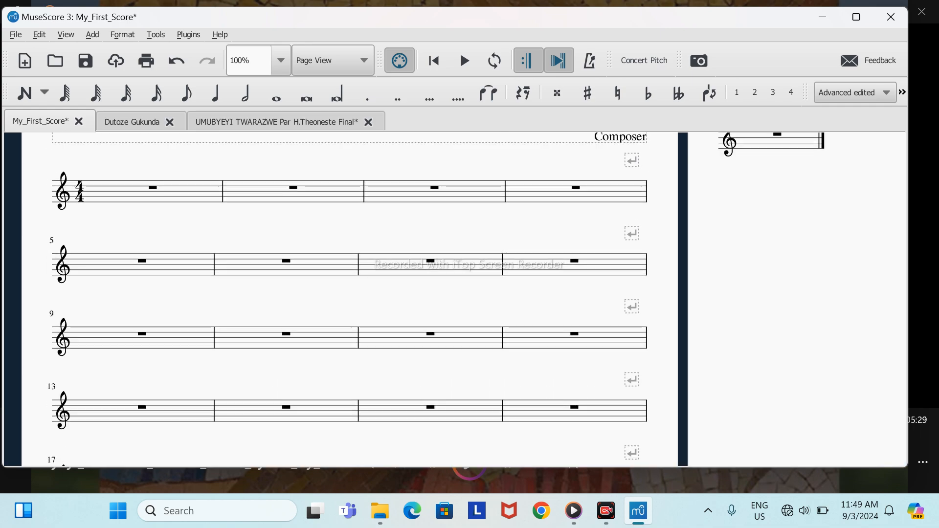
{"action": "scroll", "coordinate": [347, 298], "scroll_direction": "up", "scroll_amount": 2}
{"action": "scroll", "coordinate": [347, 298], "scroll_direction": "down", "scroll_amount": 11}
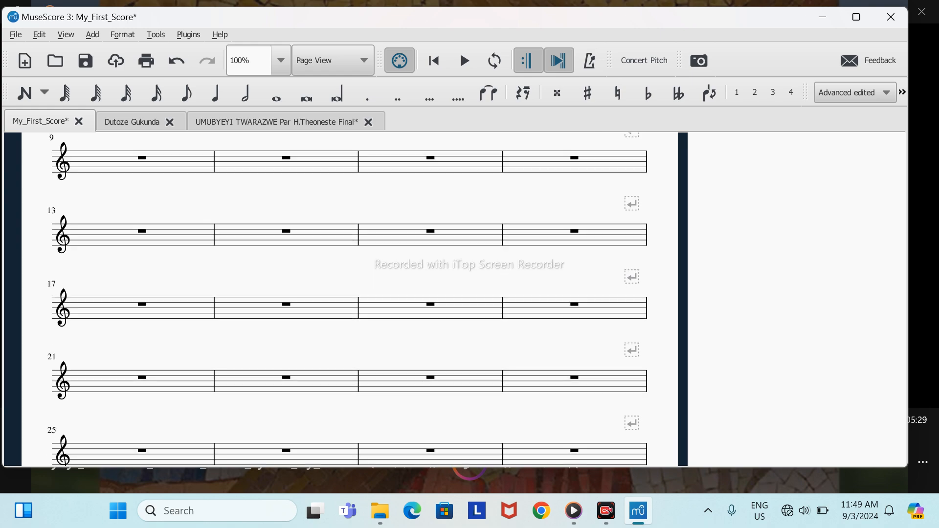
{"action": "scroll", "coordinate": [348, 298], "scroll_direction": "down", "scroll_amount": 1}
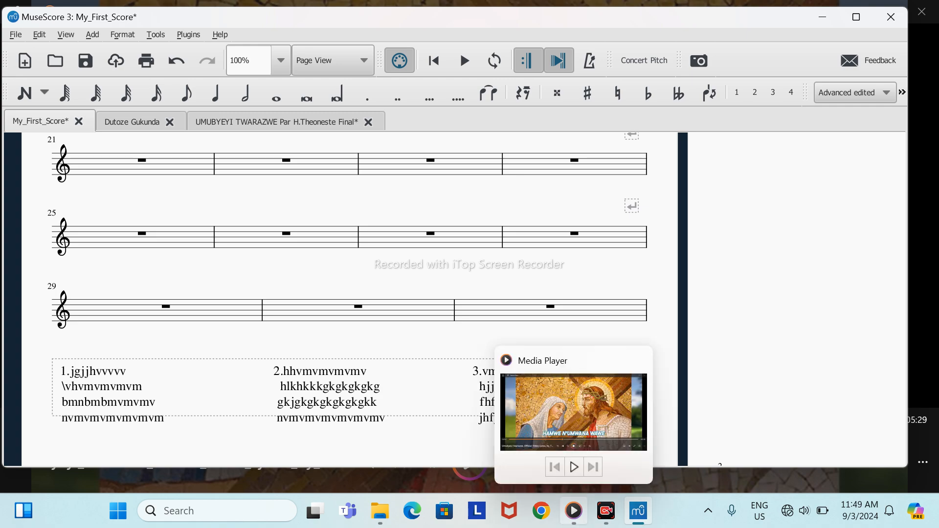
Switch to Media Player and resume playing the Umubyeyi_twarazwe video.
{"action": "left_click", "coordinate": [574, 510]}
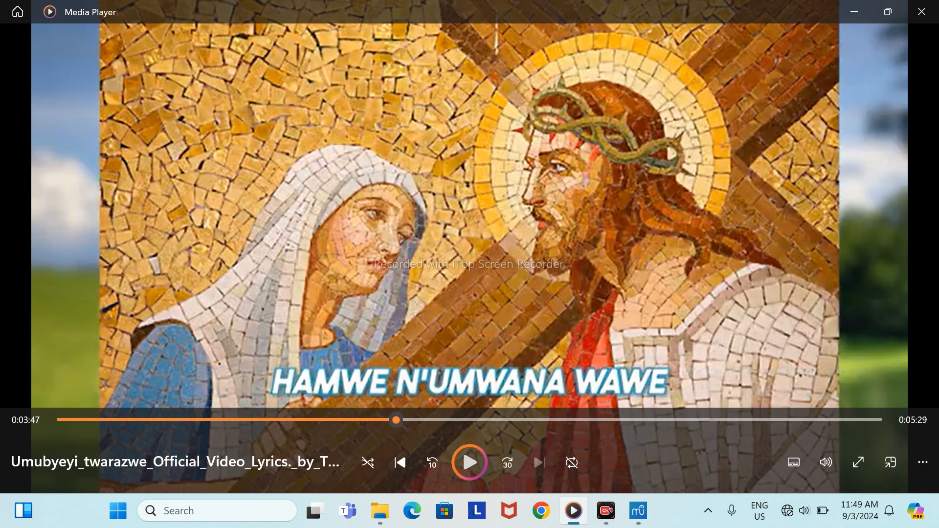
{"action": "key", "text": "space"}
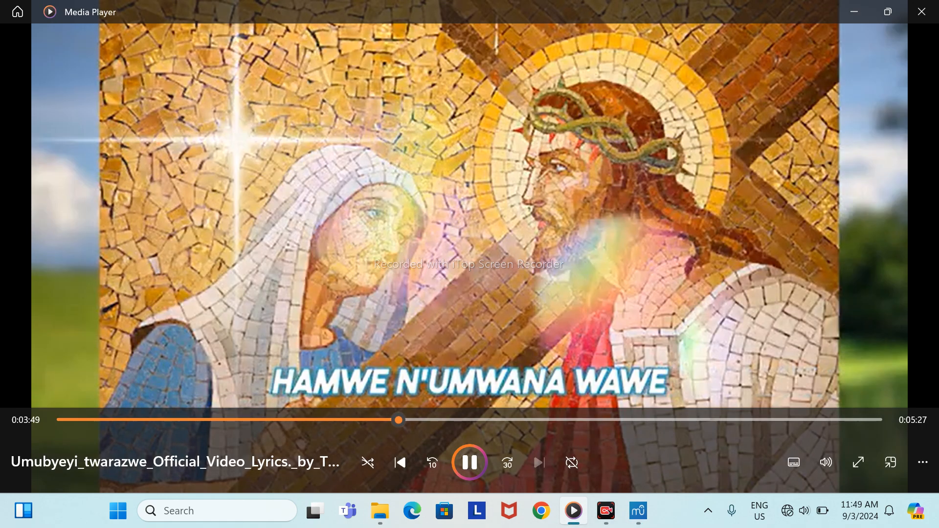